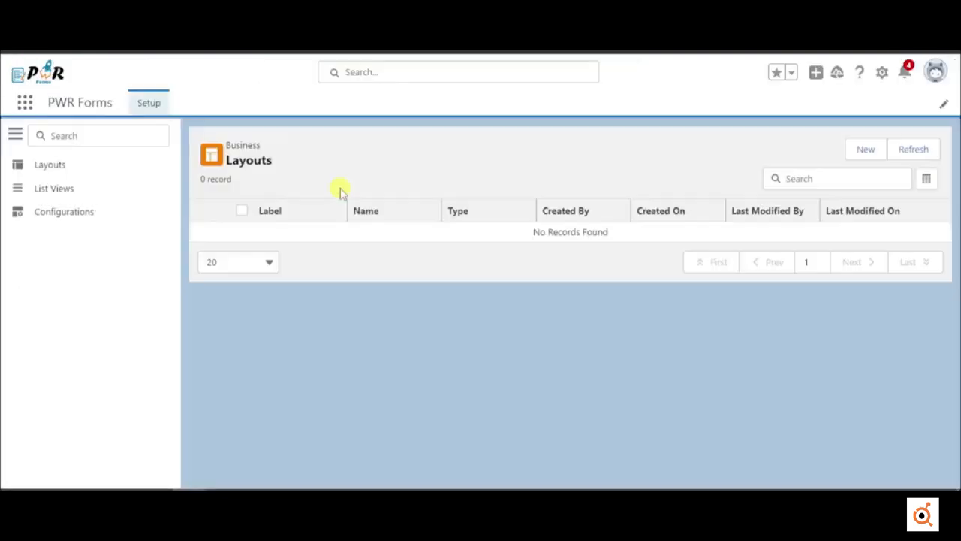
Create a new layout labelled Applicant Page and add a Vertical Tabs component to its canvas
click(865, 153)
text(Applicant Page)
click(734, 403)
drag(172, 232, 298, 194)
Label the vertical component's first tab Personal Information and give it the red star icon
double_click(783, 188)
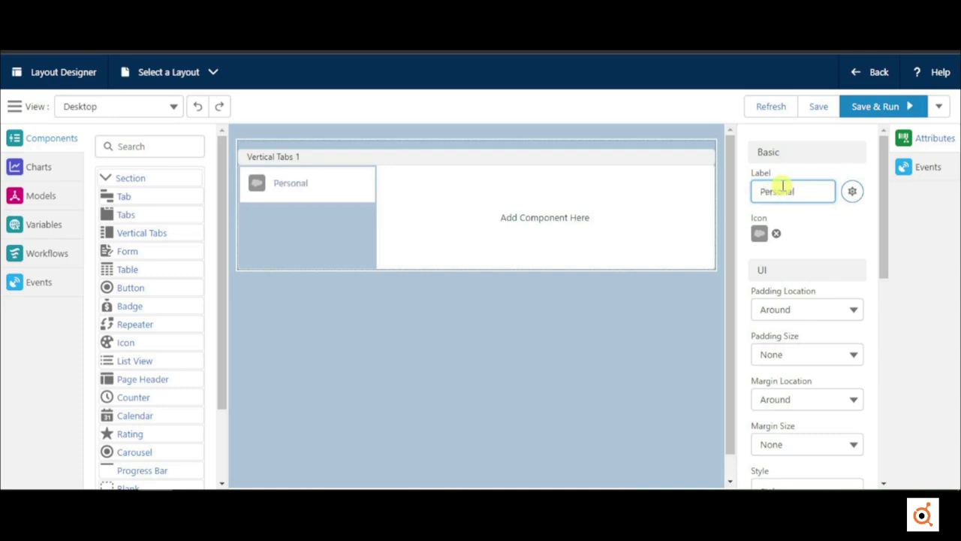
text(Personal Information)
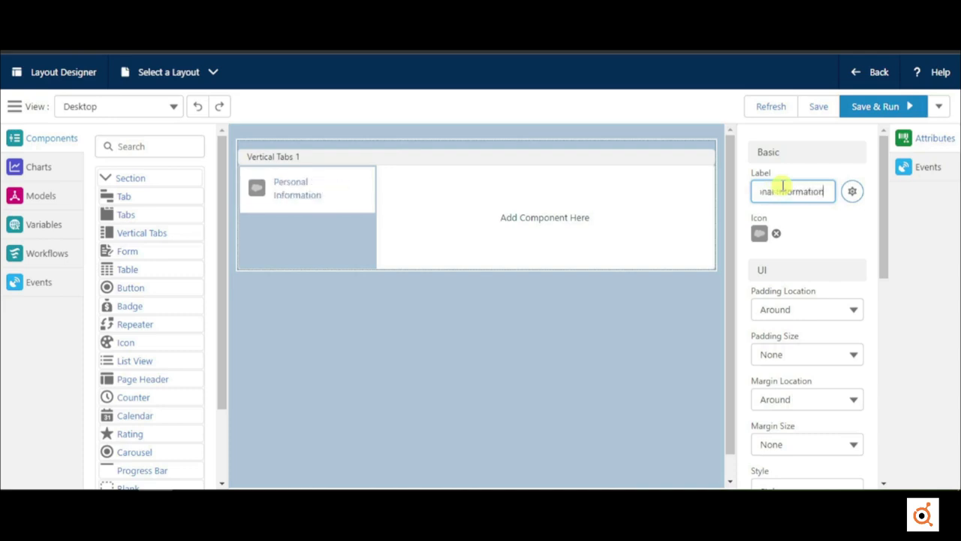
click(759, 234)
click(417, 382)
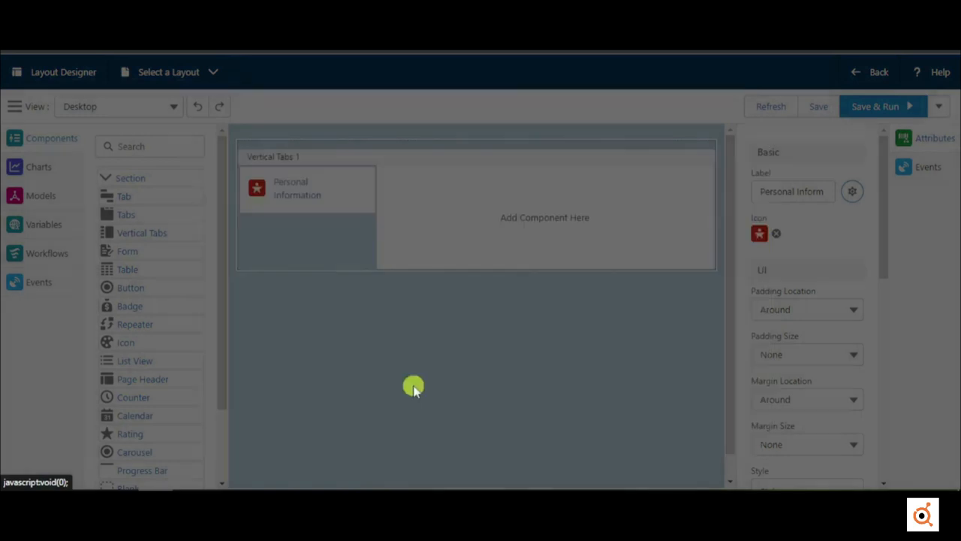
Add three more tabs below Personal Information and select the first of them
click(172, 206)
click(172, 206)
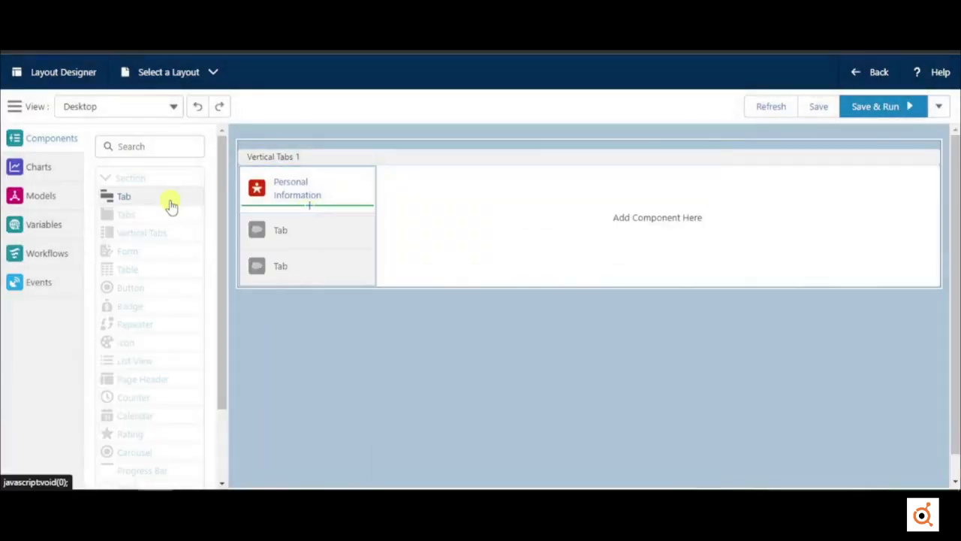
click(172, 207)
click(338, 286)
click(276, 231)
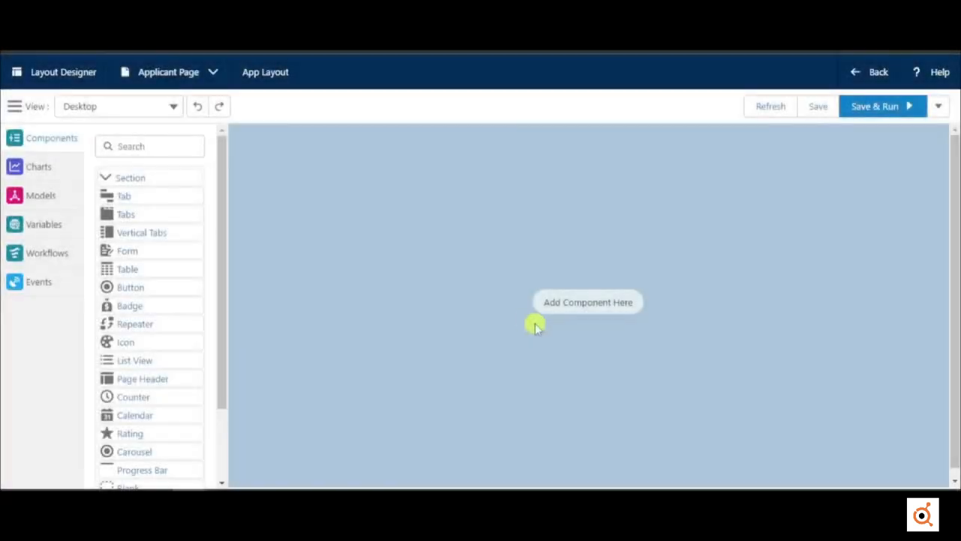
Place a Vertical Tabs component on the empty layout and drop three extra Tab components onto its header
drag(178, 242, 343, 214)
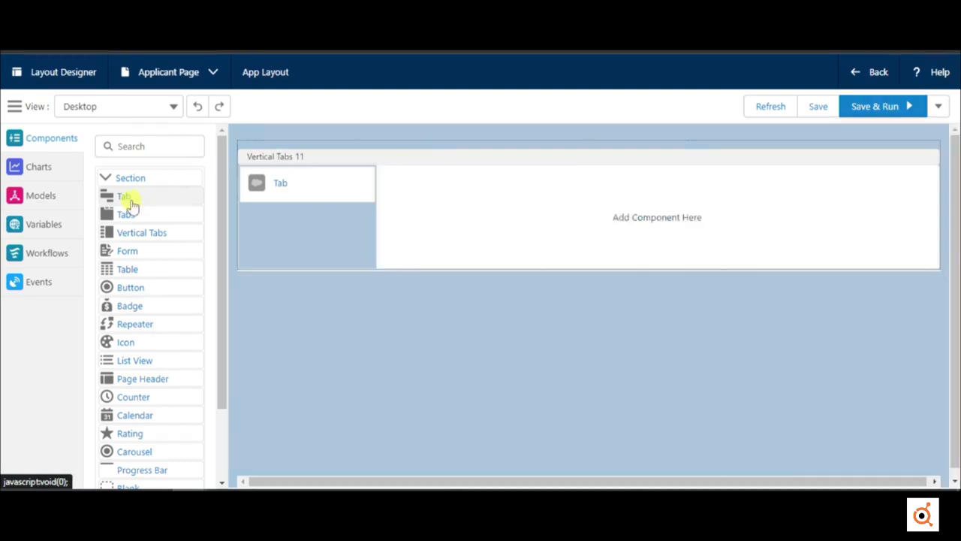
drag(132, 204, 294, 157)
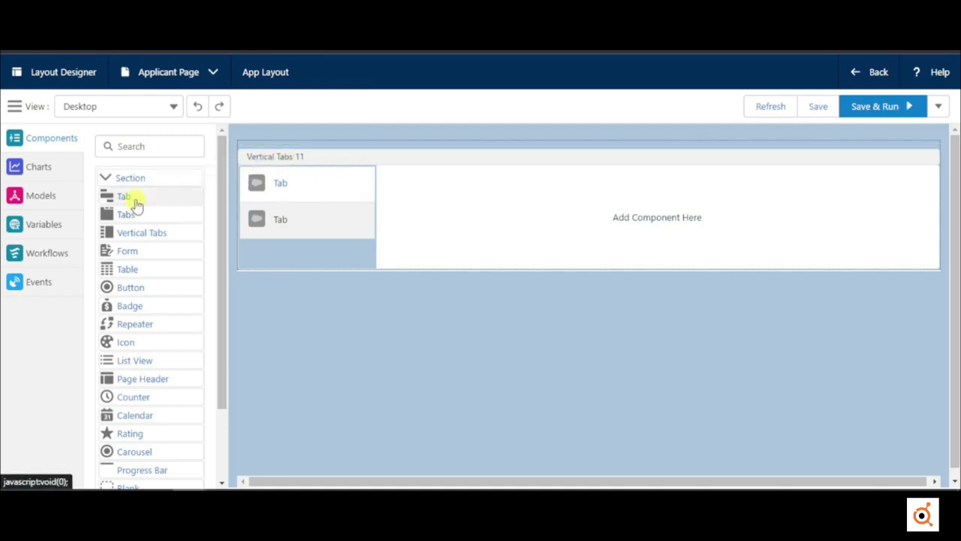
drag(159, 201, 251, 158)
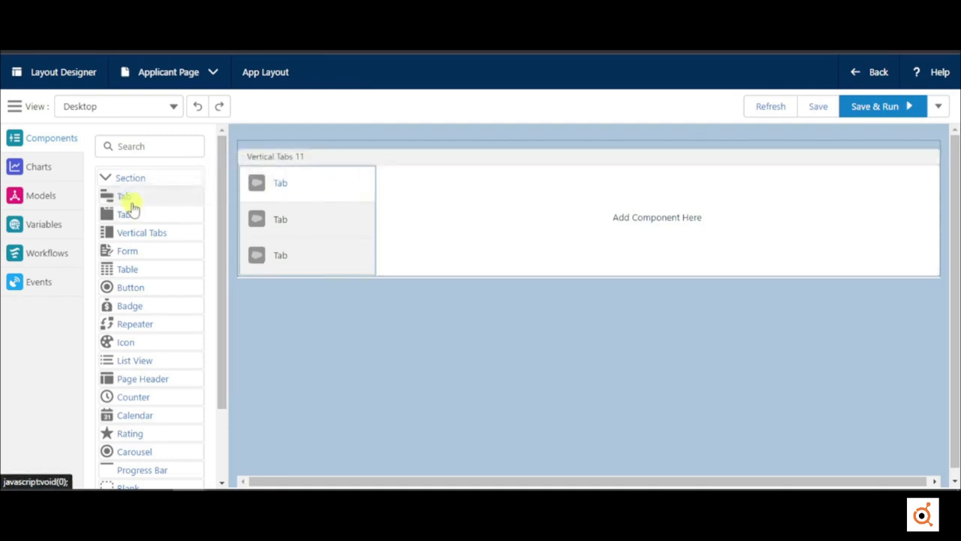
drag(131, 204, 244, 155)
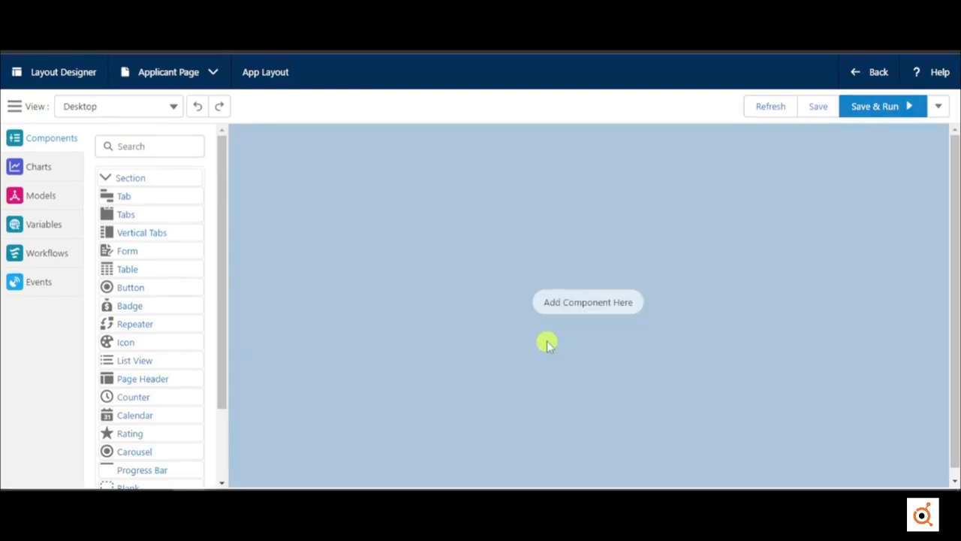
Insert a Vertical Tabs component at the empty layout's Add Component Here placeholder and add three tabs after its first tab
click(590, 305)
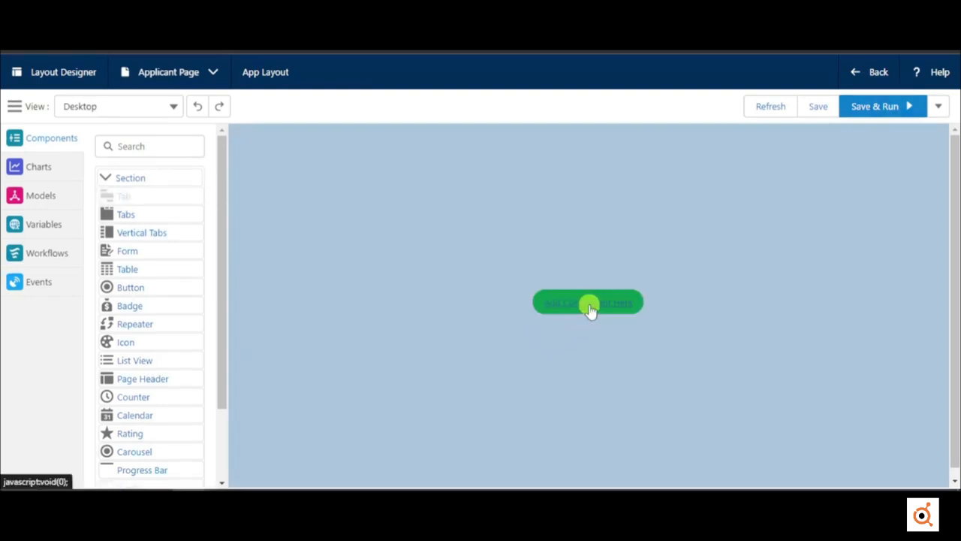
click(175, 234)
click(413, 230)
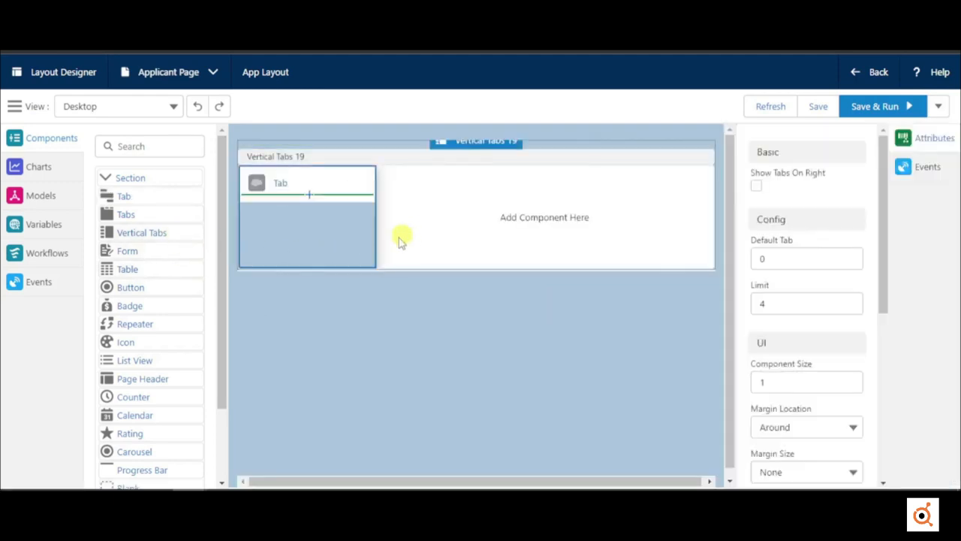
click(312, 198)
click(170, 200)
click(172, 201)
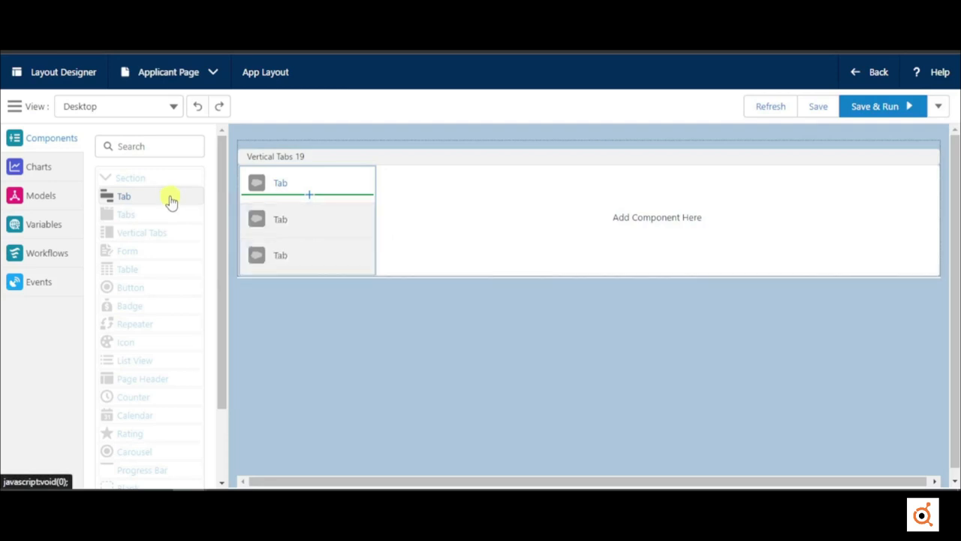
click(173, 202)
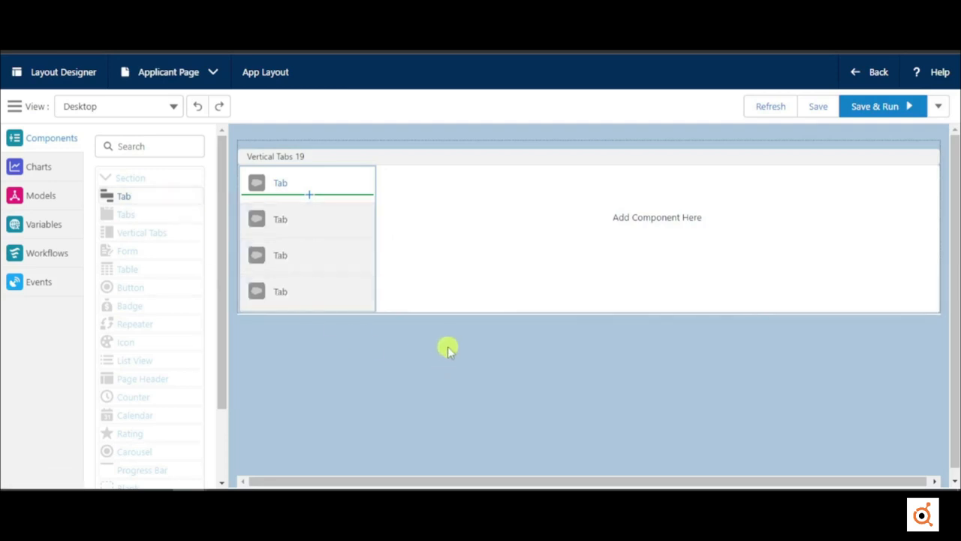
click(409, 325)
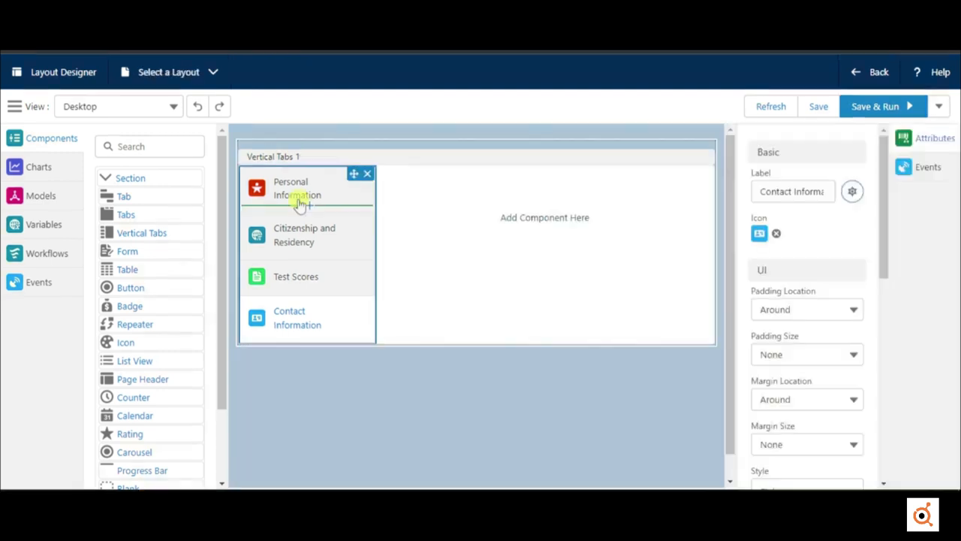
Add a Form component to the Personal Information tab and select the form
click(301, 197)
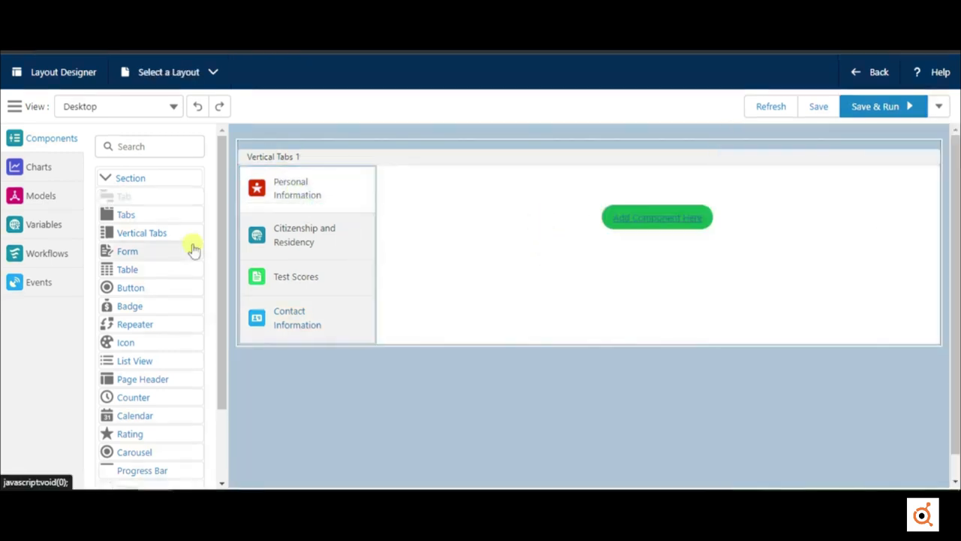
click(193, 250)
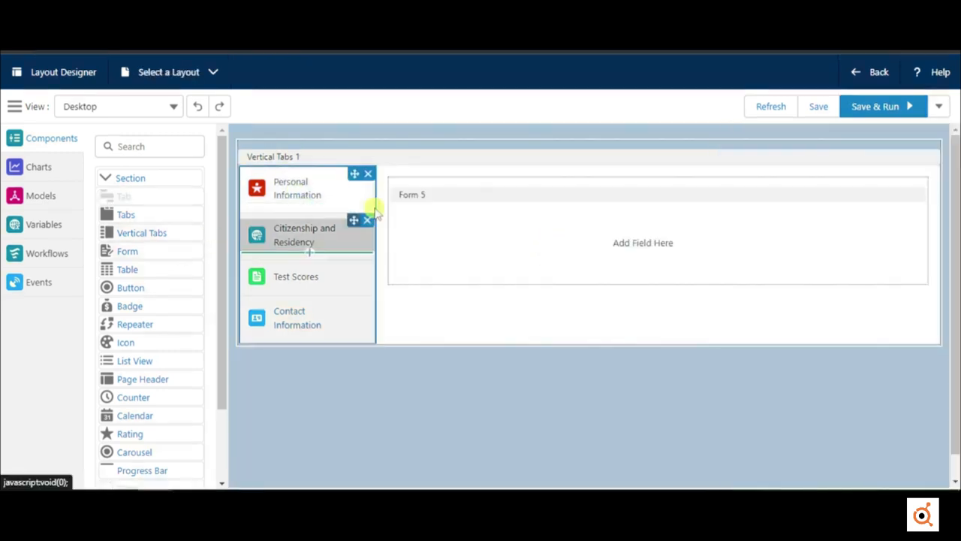
click(526, 208)
Start a new model for the form with Student as its object
click(821, 191)
click(814, 252)
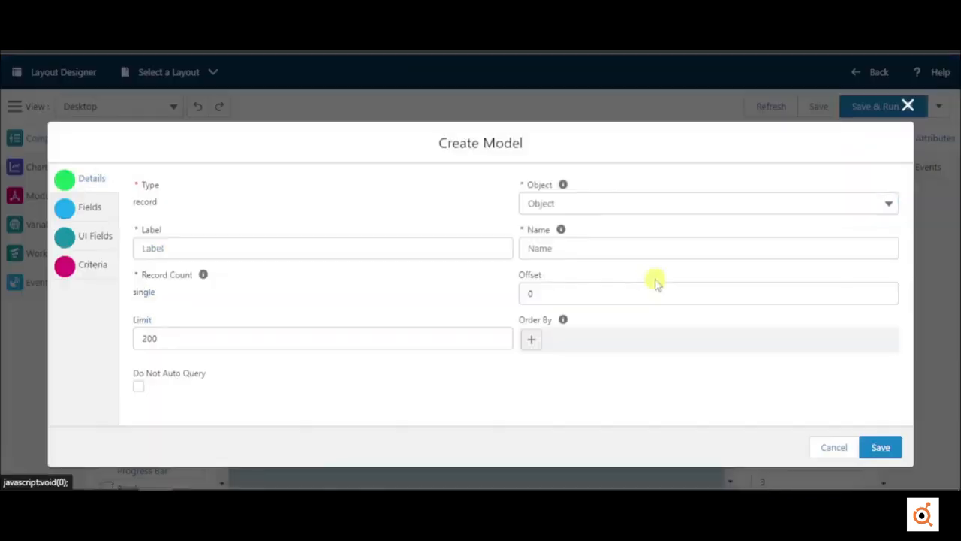
click(638, 202)
text(stude)
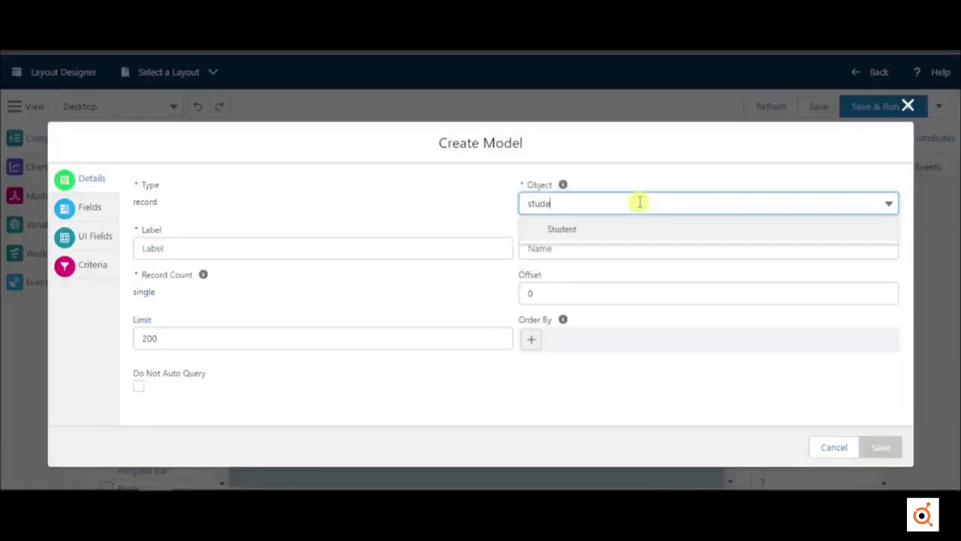
click(562, 229)
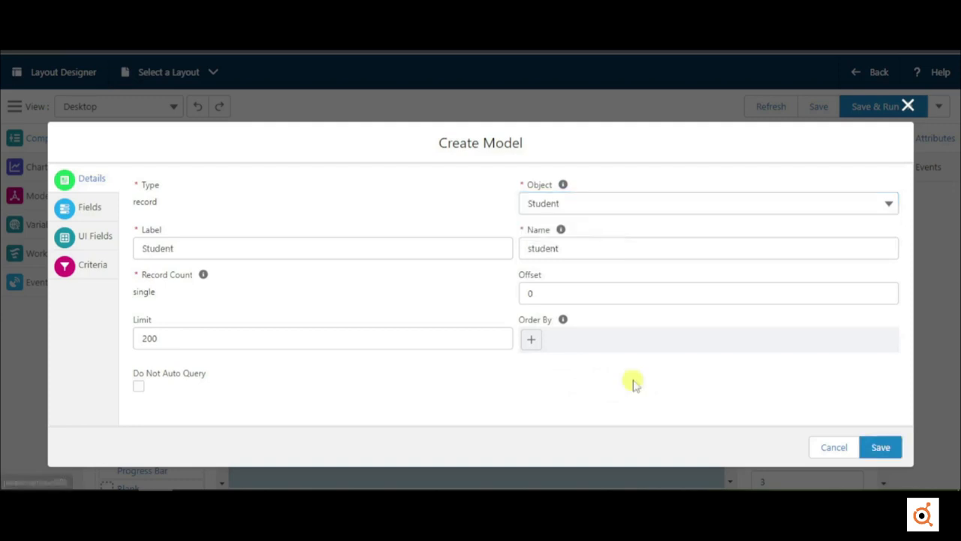
Add a record filter on the Created By ID field to the Student model's criteria
click(100, 260)
click(865, 282)
click(336, 247)
text(cr)
click(308, 298)
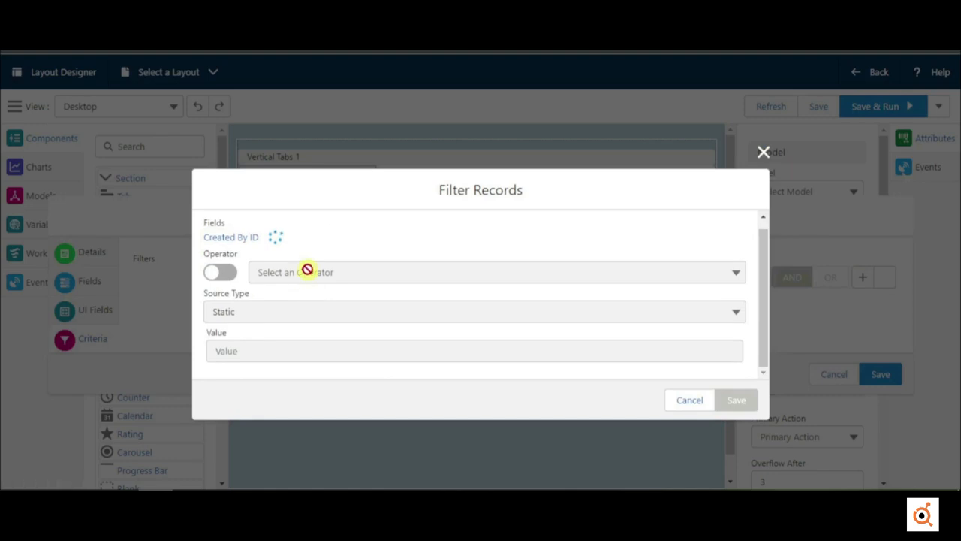
click(307, 293)
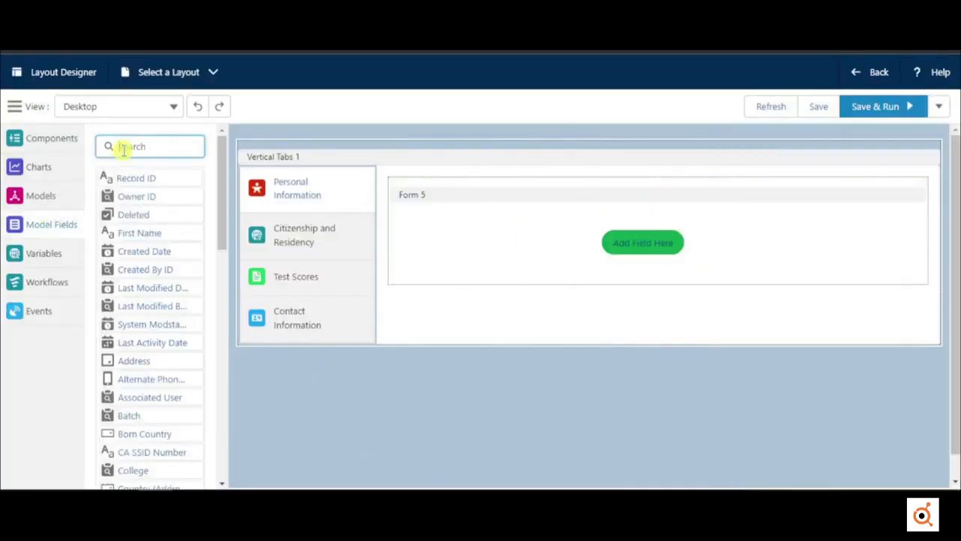
Add the First Name, Last Name and Date Of Birth model fields to the form
text(nam)
click(140, 178)
click(146, 215)
double_click(142, 148)
text(da)
click(146, 233)
Add the "Have you ever had a different legal name", Legal First Name and Legal Last Name fields to the form
double_click(146, 152)
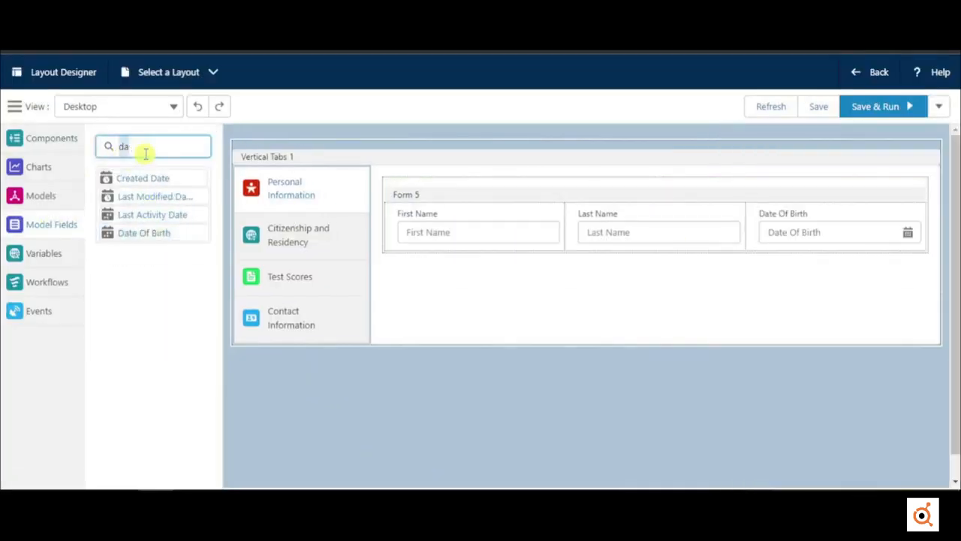
text(leg)
click(150, 196)
click(151, 215)
click(150, 232)
Add the California school attendance checkbox and the CA SSID Number field to the form
double_click(137, 148)
text(c)
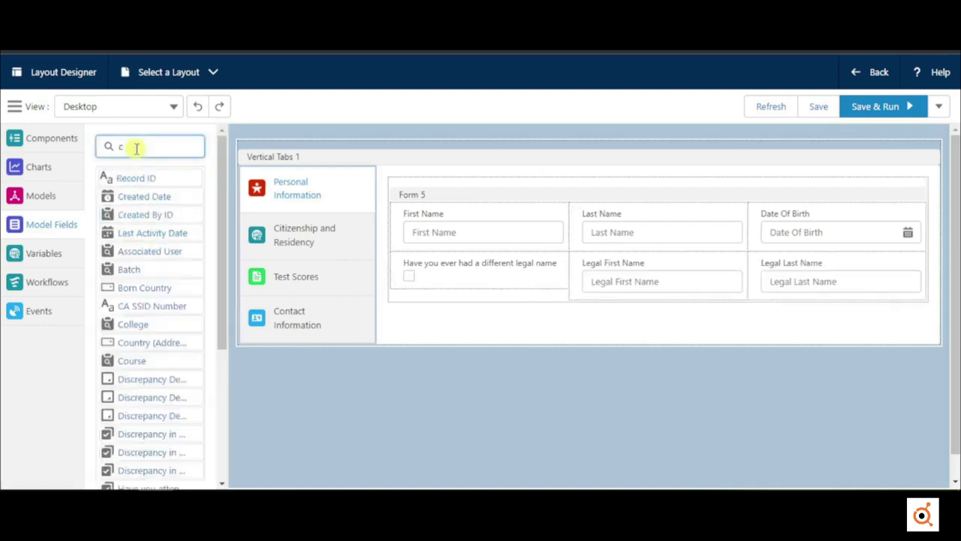
text(a)
click(148, 196)
click(146, 180)
Set the First Name field's required type to Always
click(451, 199)
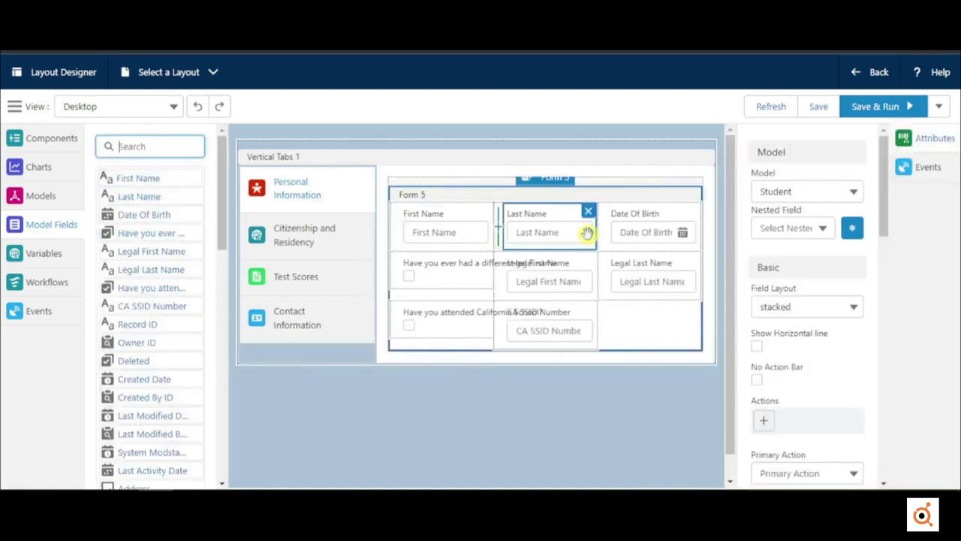
click(587, 233)
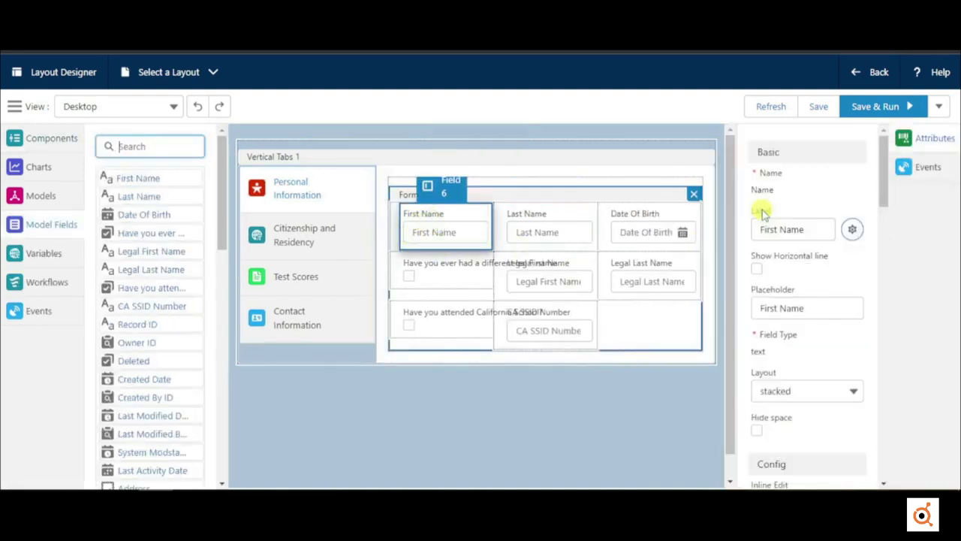
scroll(763, 213, down, 12)
click(785, 251)
click(798, 331)
Set the Last Name field's required type to Always
click(574, 231)
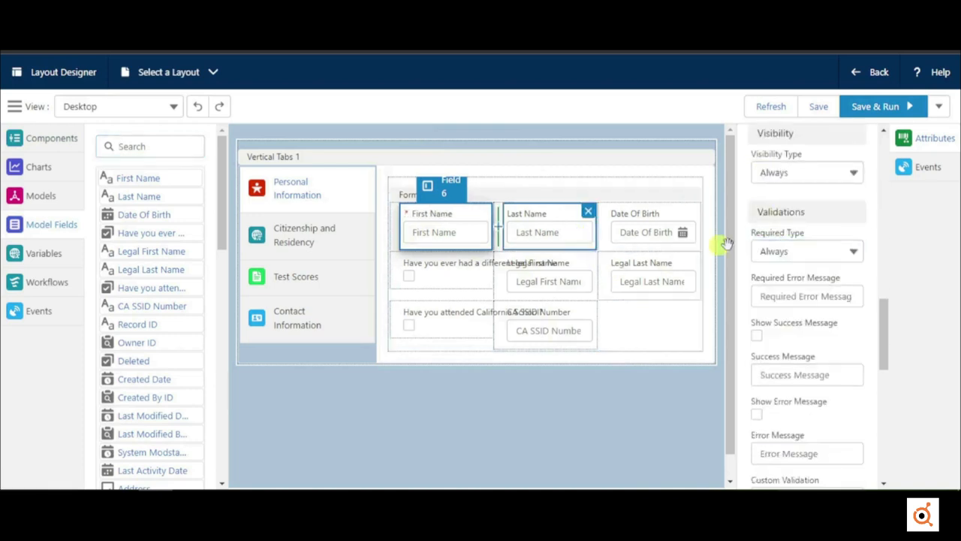
scroll(756, 223, down, 12)
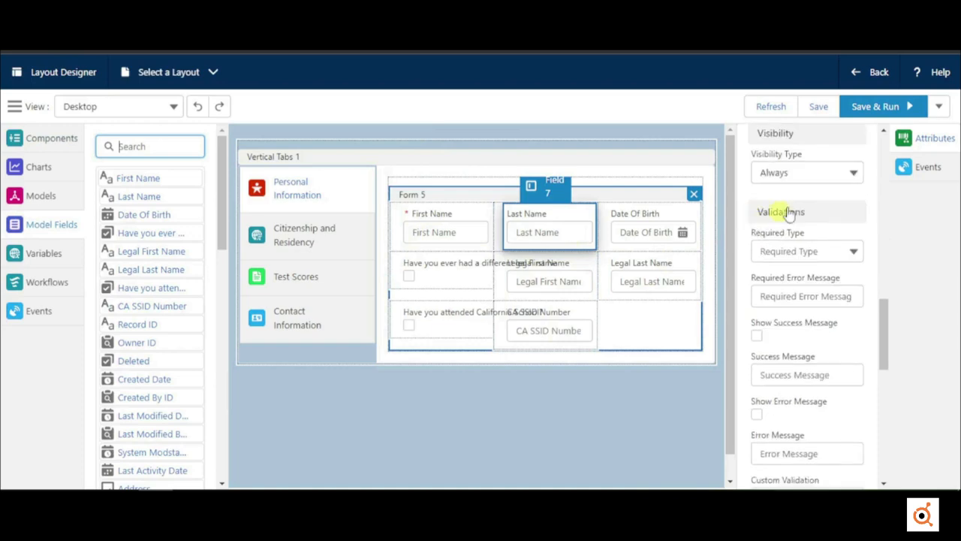
click(796, 249)
click(795, 325)
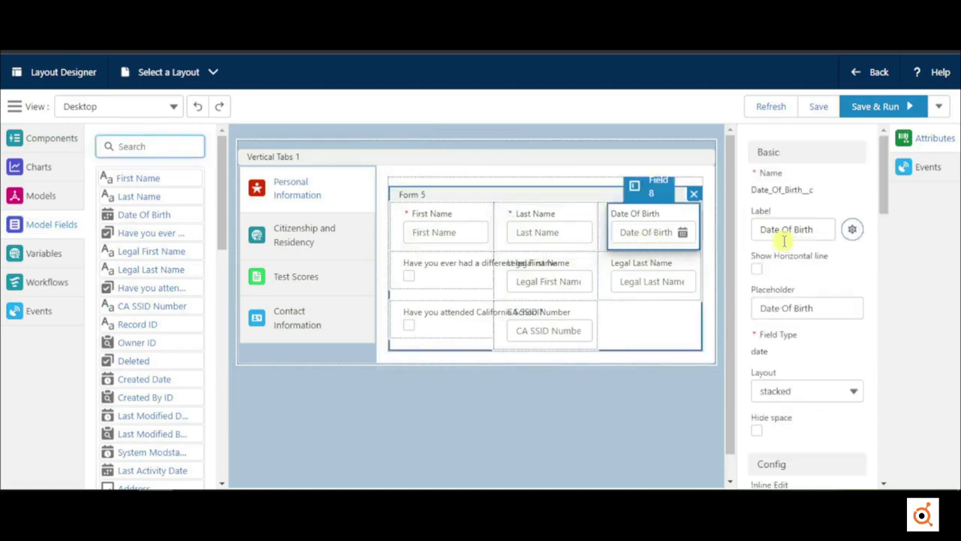
Set the Date Of Birth field's required type to Always
scroll(784, 240, down, 10)
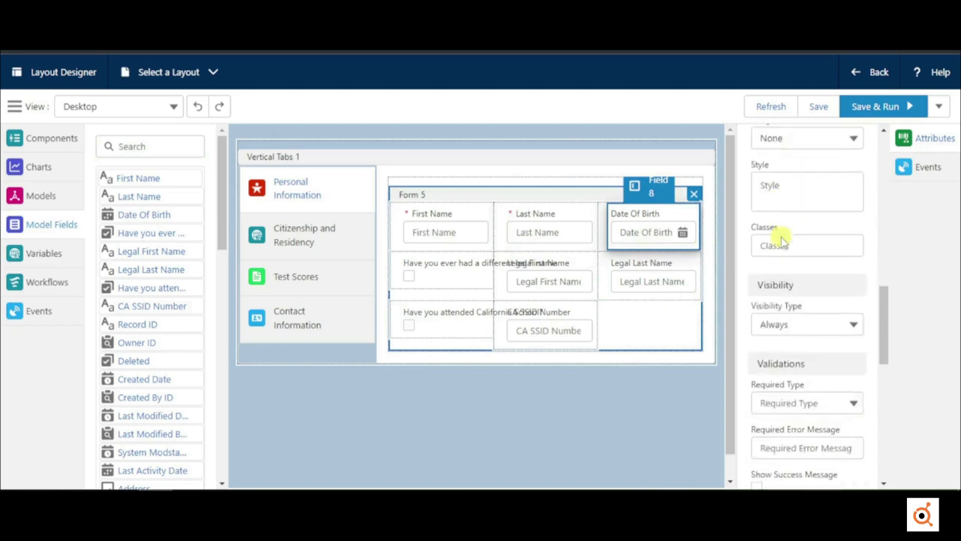
scroll(785, 240, down, 2)
click(789, 330)
click(820, 404)
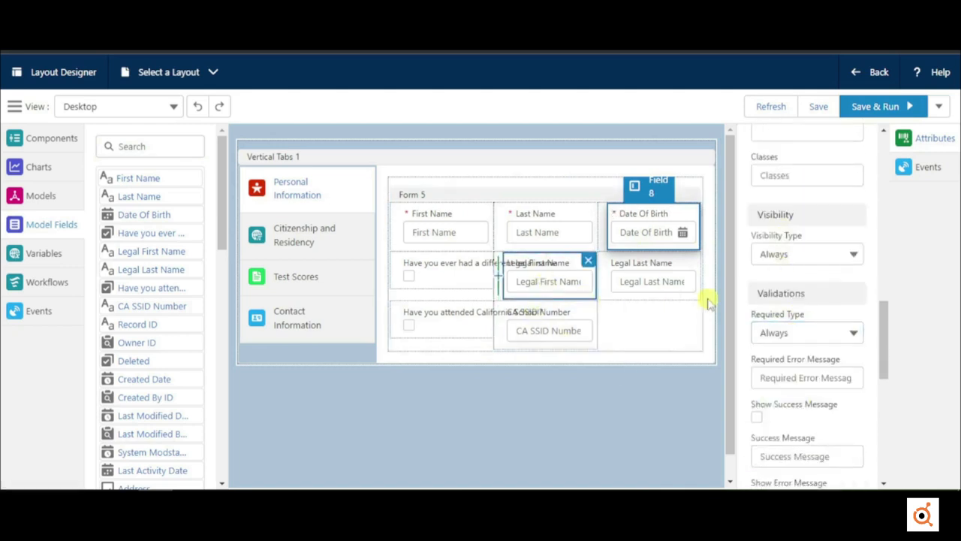
Set the Legal First Name field's visibility type to Conditional
click(593, 294)
scroll(782, 270, down, 10)
click(784, 251)
click(797, 316)
Add a visibility condition to Legal First Name: the Student field 'Have you ever had a different legal name' Equals true
click(841, 289)
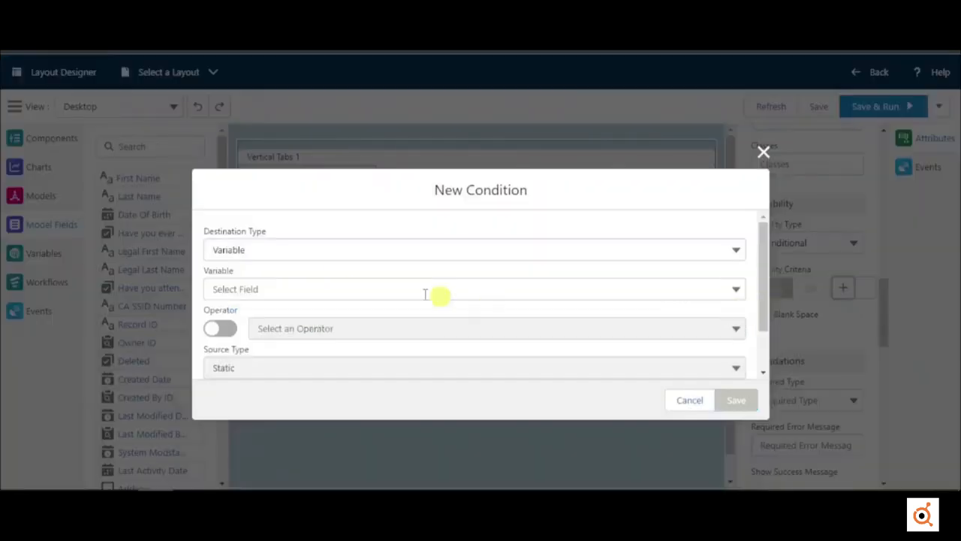
click(318, 247)
click(318, 335)
click(324, 294)
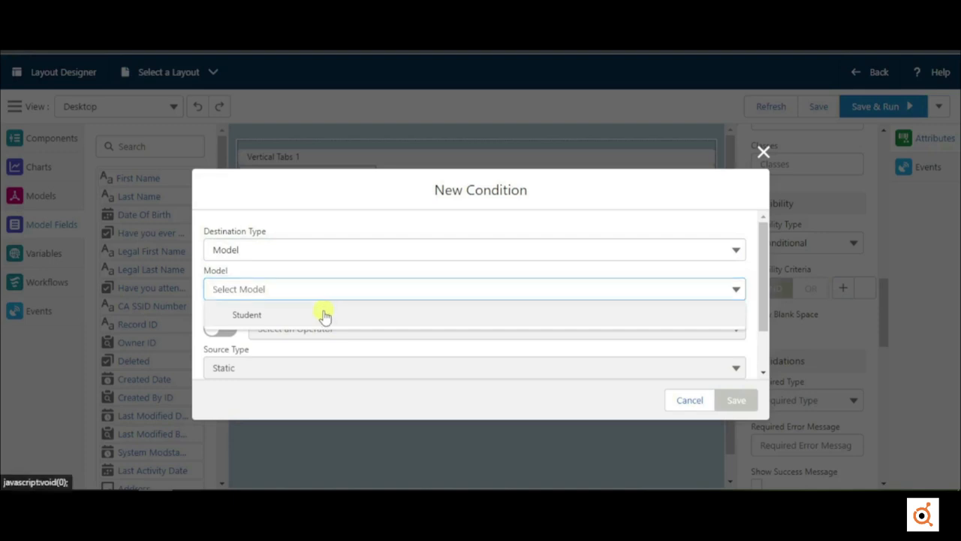
click(324, 314)
click(333, 323)
text(ha)
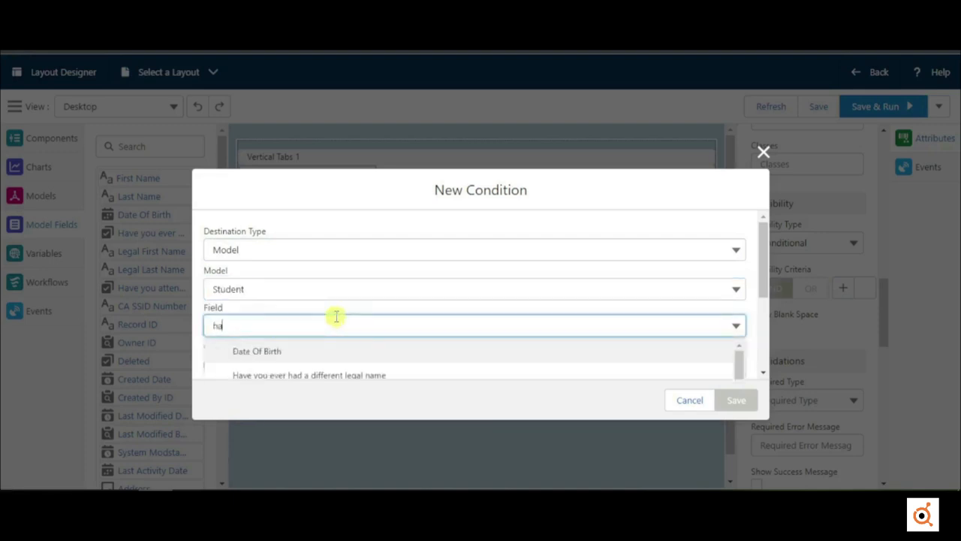
click(346, 351)
click(338, 275)
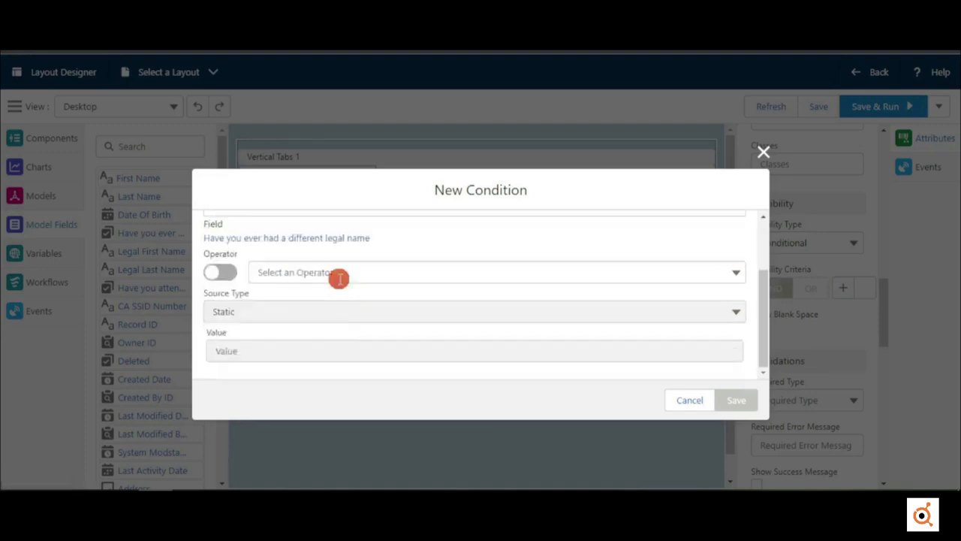
click(337, 301)
click(345, 350)
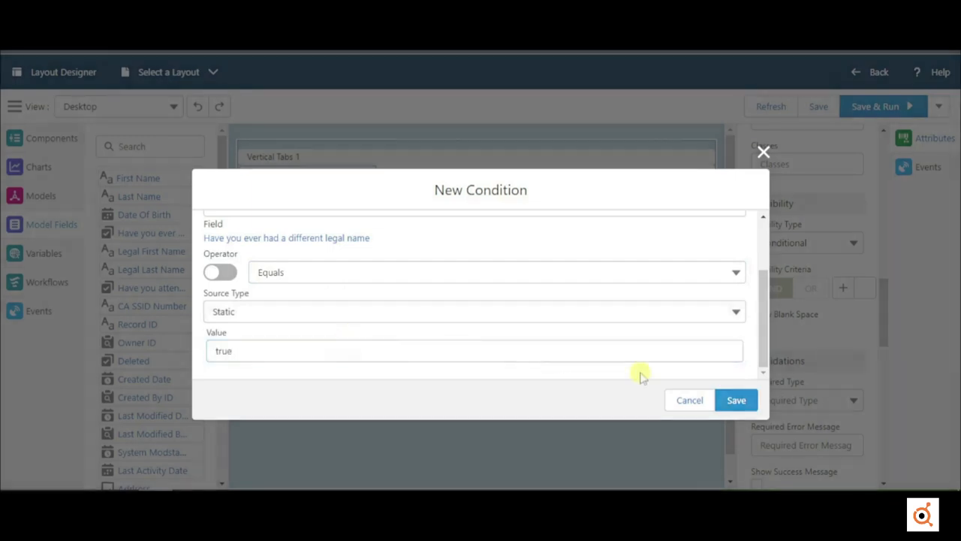
click(726, 400)
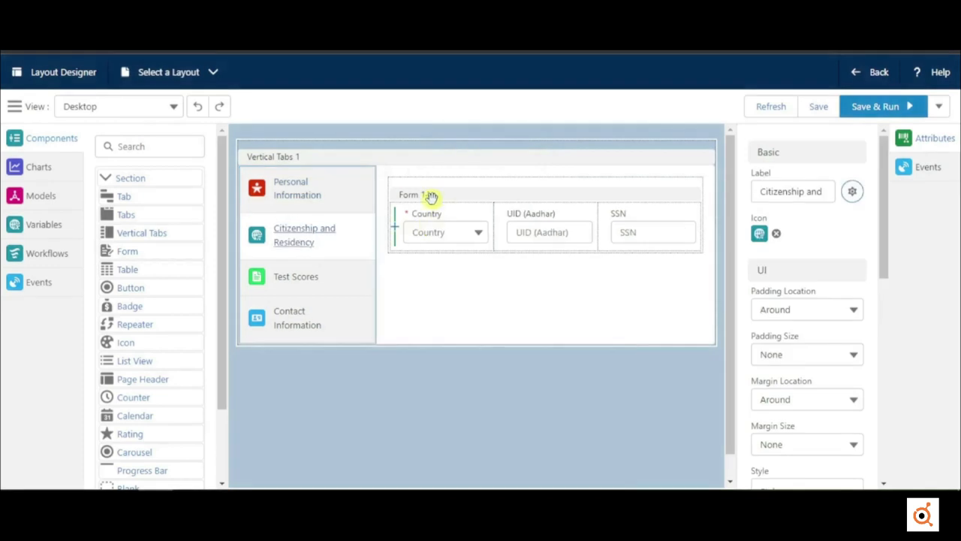
Add a Repeater component to the Test Scores tab
click(300, 315)
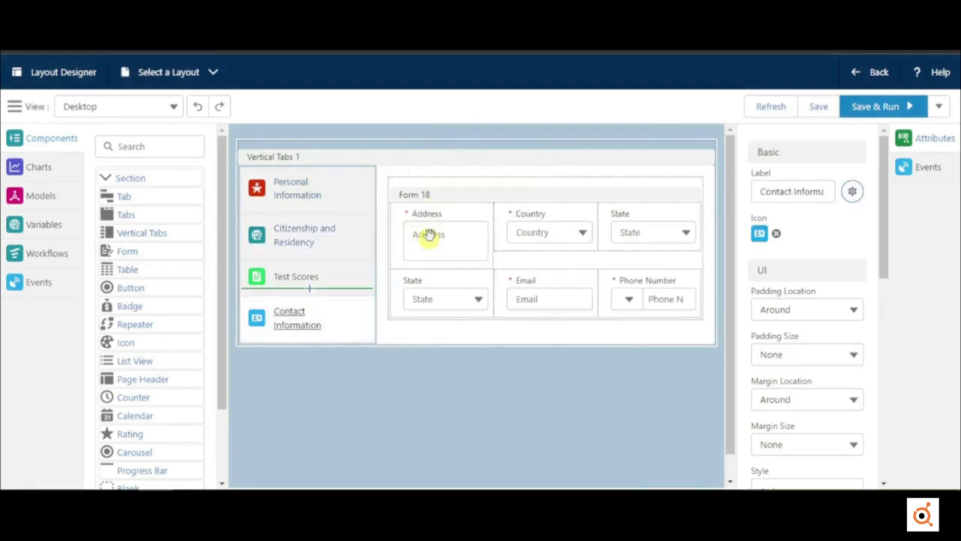
click(304, 284)
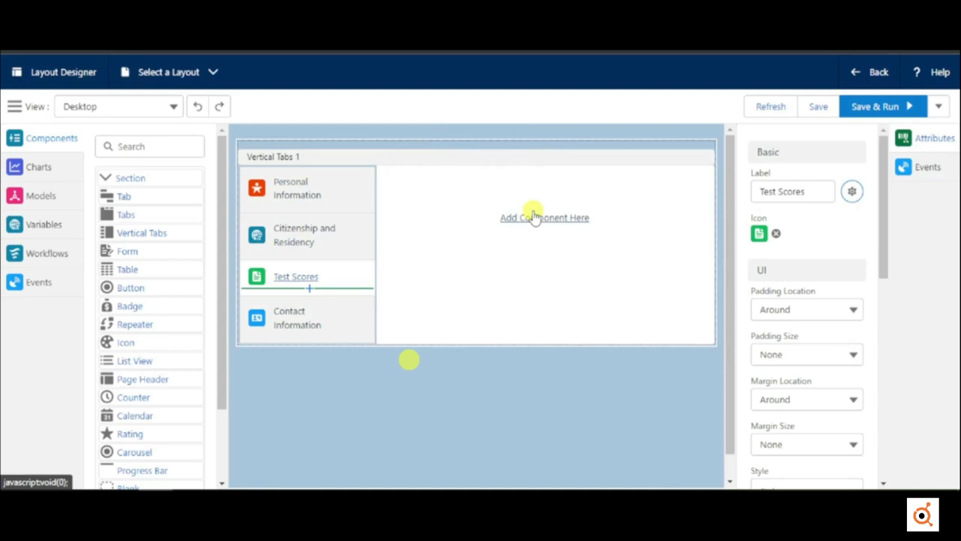
click(534, 217)
click(137, 325)
click(491, 236)
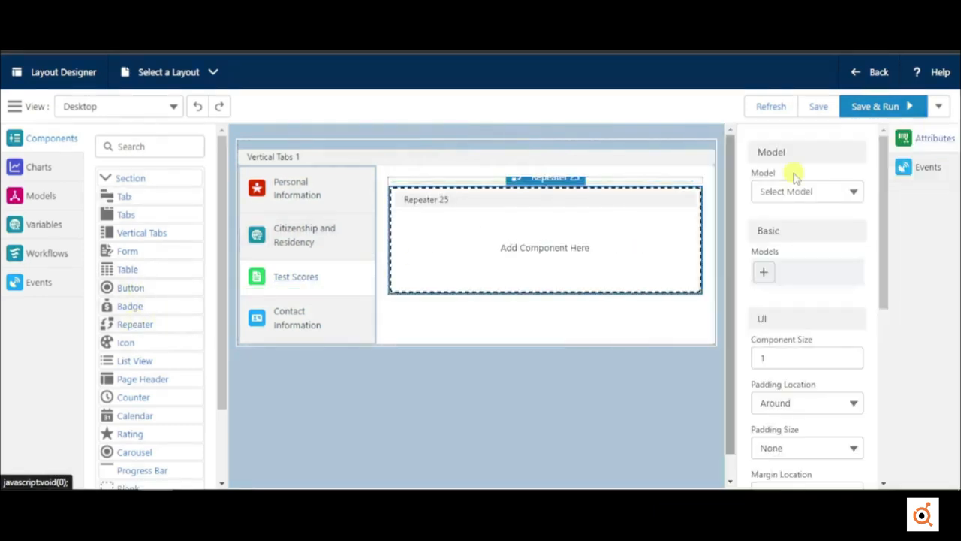
Create a multirecord Test Score model for the repeater with Do Not Auto Query enabled
click(794, 190)
click(811, 245)
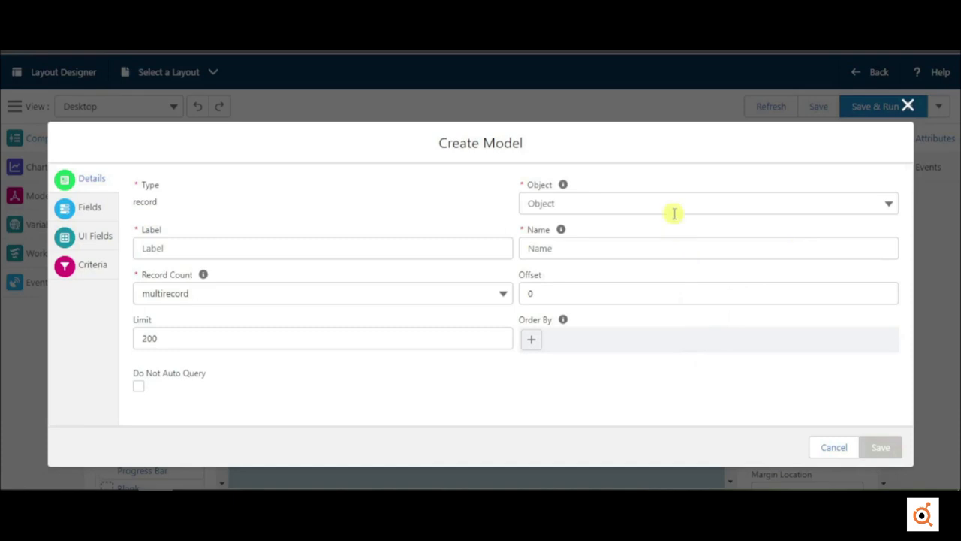
click(674, 214)
text(test)
click(633, 250)
click(141, 384)
click(875, 448)
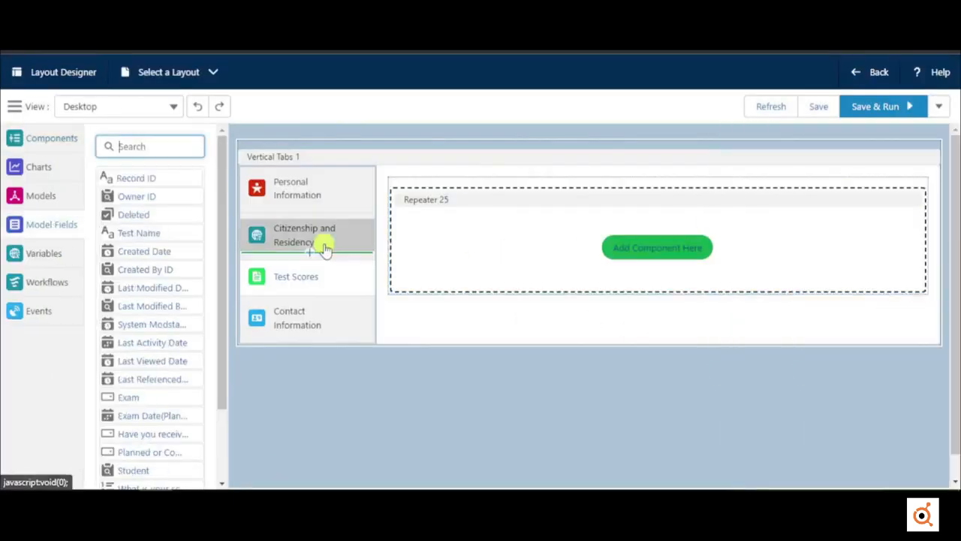
Save the layout and set the model of the form inside the repeater to Test Scores Context
click(818, 105)
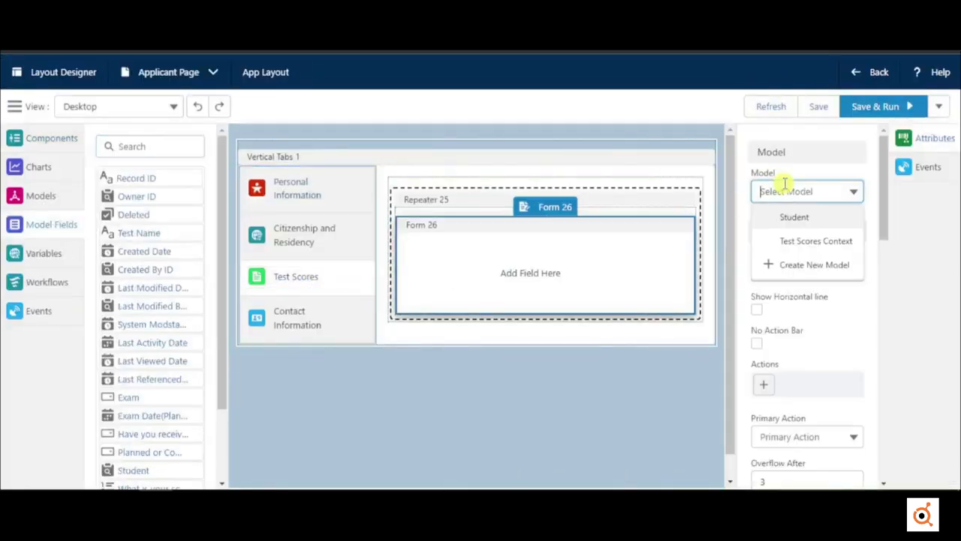
click(816, 241)
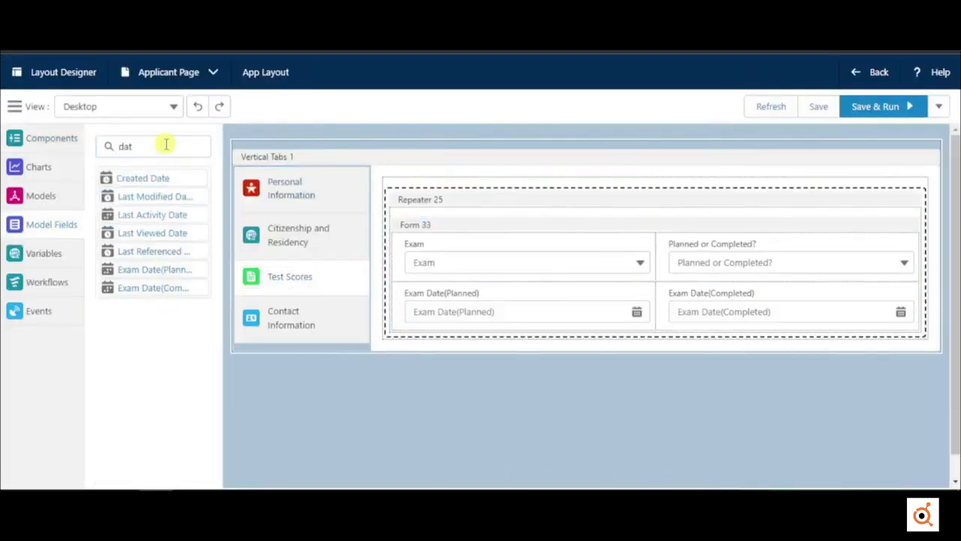
Add the two exam name fields, 'Have you received your score yet?' and 'What is your score?' to the Test Scores form
double_click(161, 145)
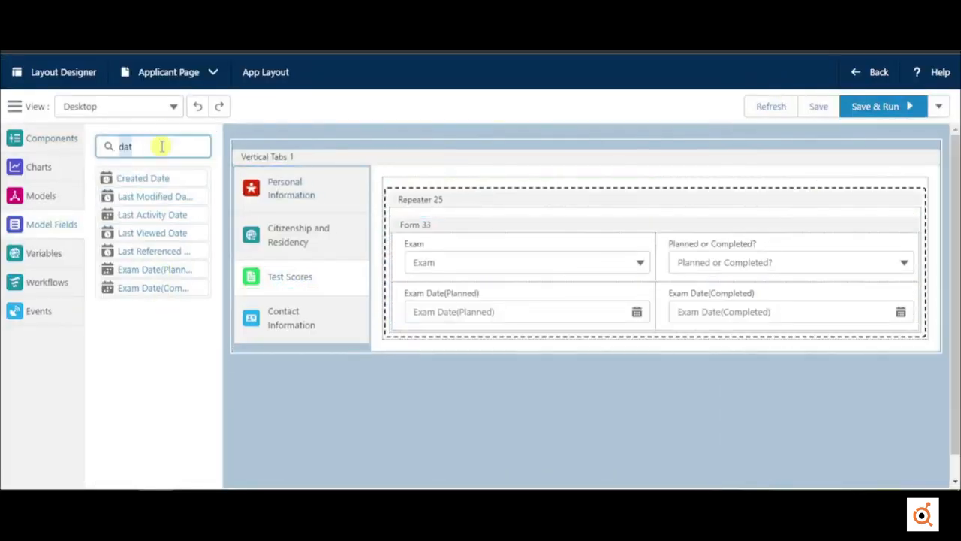
text(w)
click(161, 233)
click(167, 255)
double_click(145, 147)
text(hav)
click(148, 181)
double_click(147, 146)
text(score)
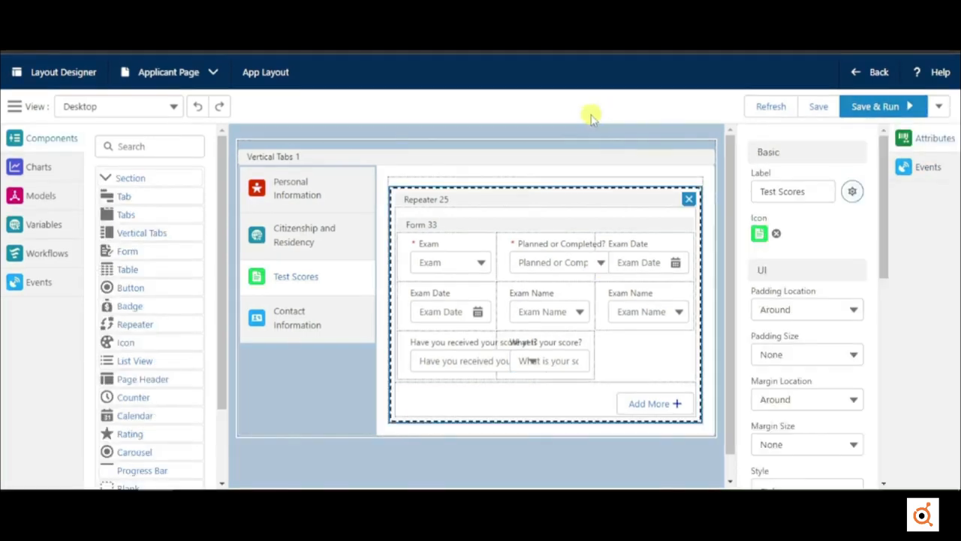
Create a single-record model on the Test Score object labelled Test Score(Single) and named testScoreSingle
click(28, 197)
click(100, 148)
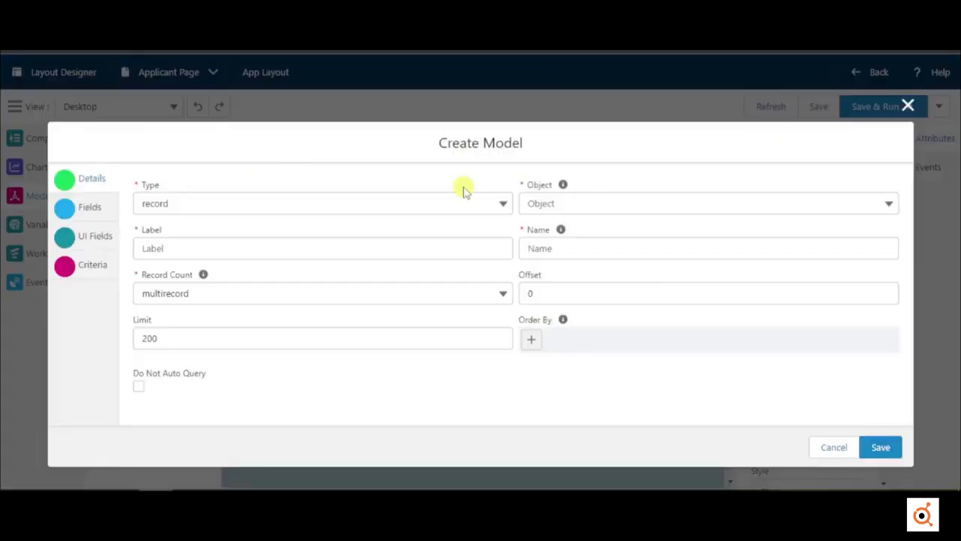
click(569, 202)
text(Tes)
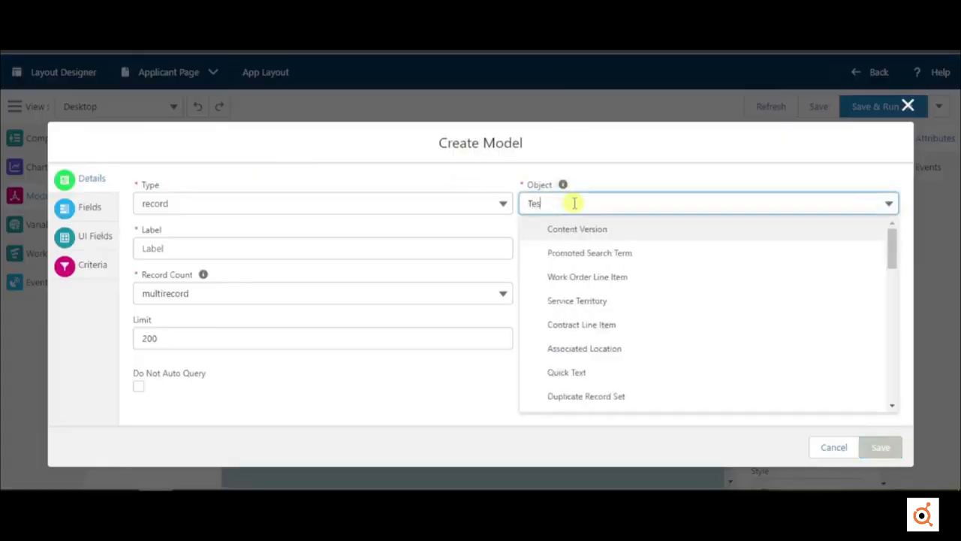
click(580, 254)
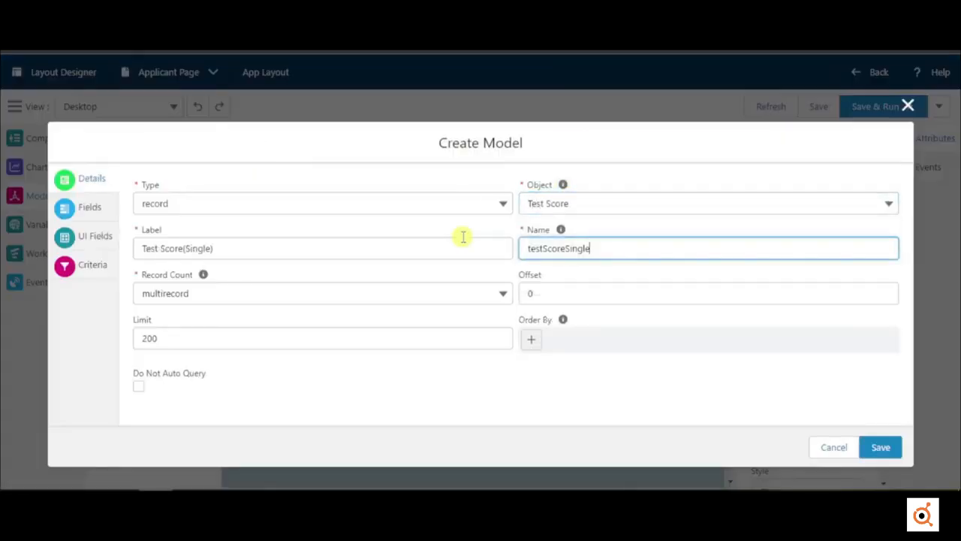
click(354, 293)
click(281, 344)
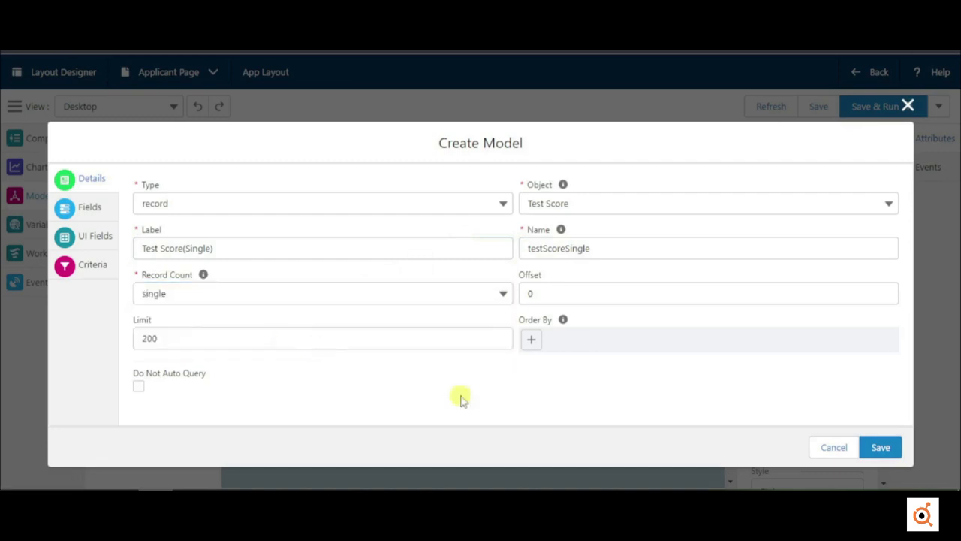
click(880, 446)
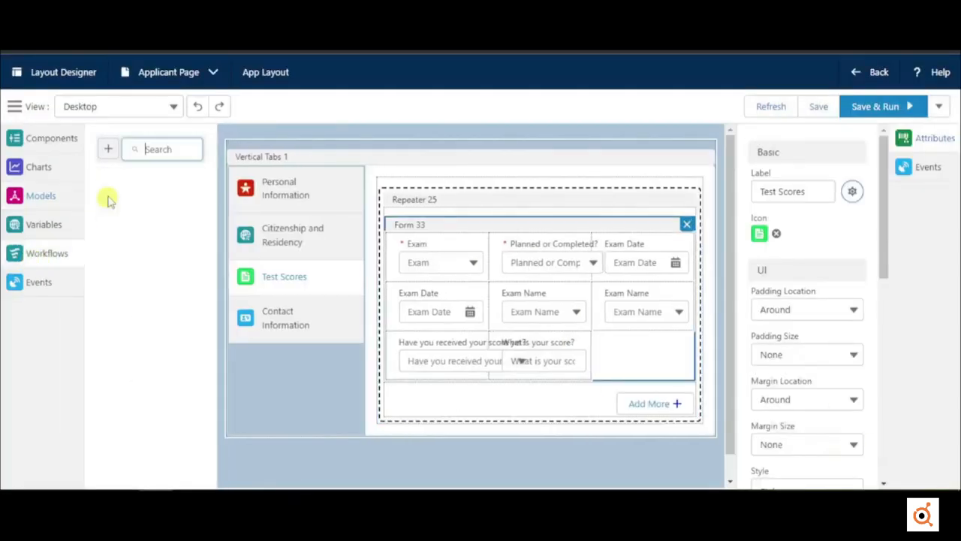
Create a Business workflow labelled 'Create an empty record'
click(106, 154)
click(223, 274)
text(Create an empty record)
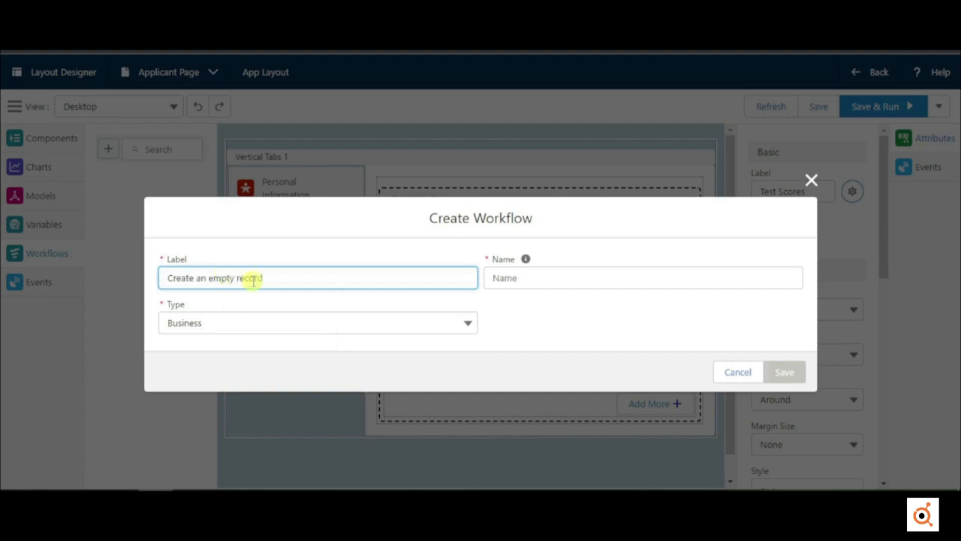
click(507, 324)
click(784, 372)
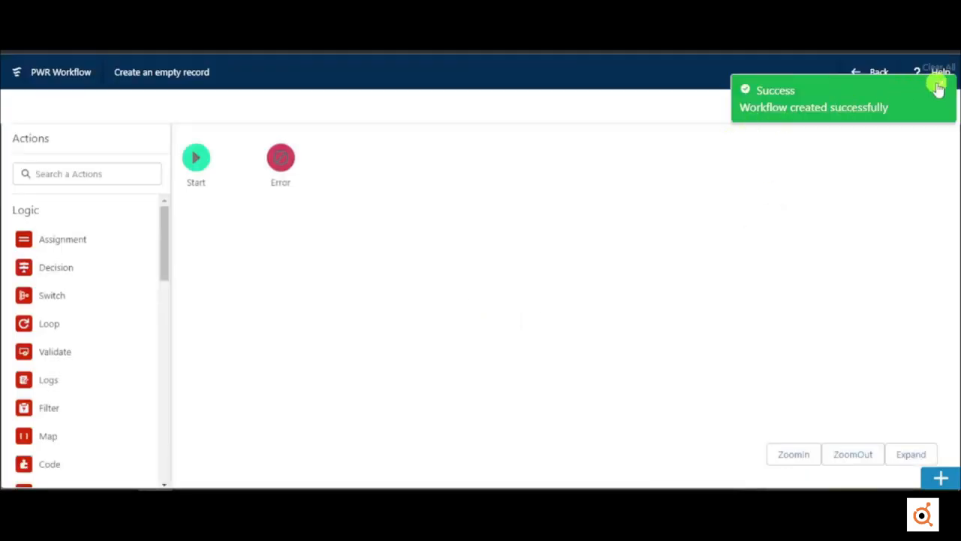
click(937, 87)
Add an Assignment action to the workflow and give its new condition a Model destination
drag(29, 248, 300, 282)
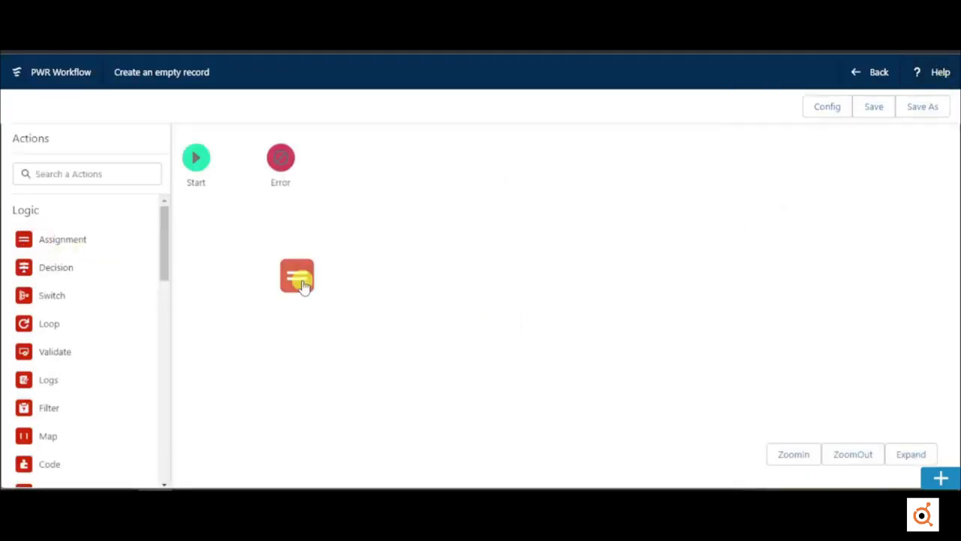
click(271, 283)
click(256, 250)
click(253, 322)
click(262, 291)
click(297, 340)
Set the assignment condition's operator to Append with a Model source, and save the condition
scroll(294, 331, down, 2)
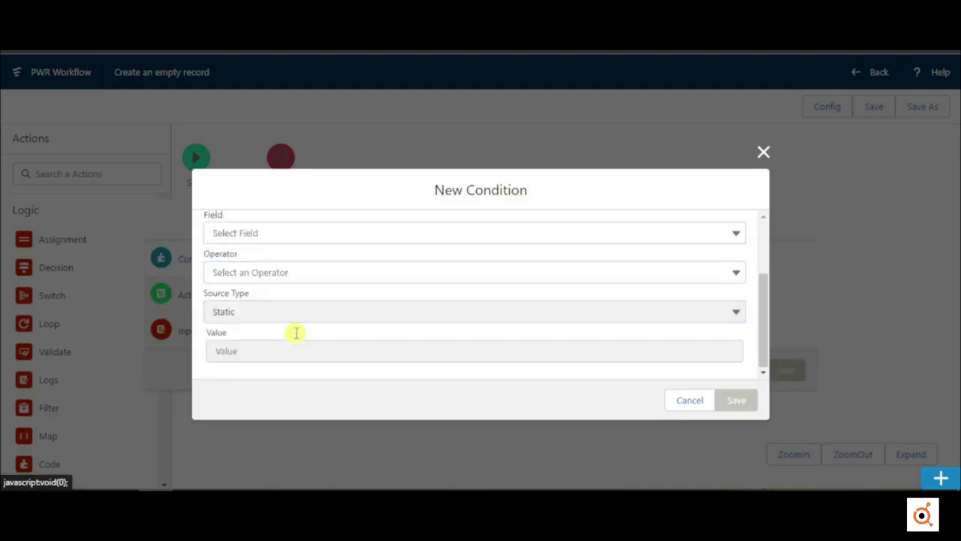
click(268, 272)
click(262, 317)
click(269, 312)
scroll(268, 314, down, 1)
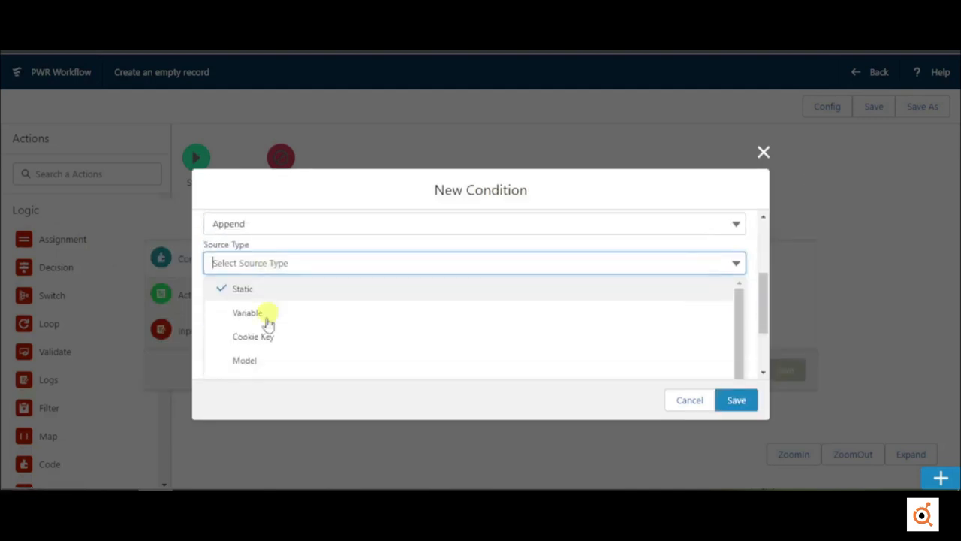
click(257, 361)
click(268, 354)
click(293, 363)
click(736, 399)
Label the Assignment action 'Append Model' and save the workflow with Start connected to it
click(301, 239)
text(Append Model)
key(Tab)
key(Return)
drag(229, 178, 294, 282)
click(872, 105)
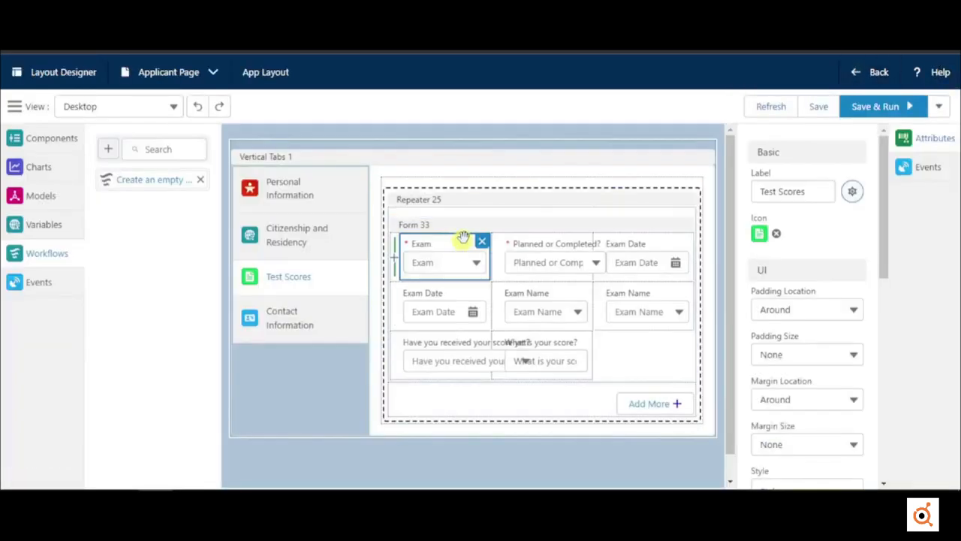
Attach the 'Create an empty record' workflow to the repeater's onload event
click(451, 199)
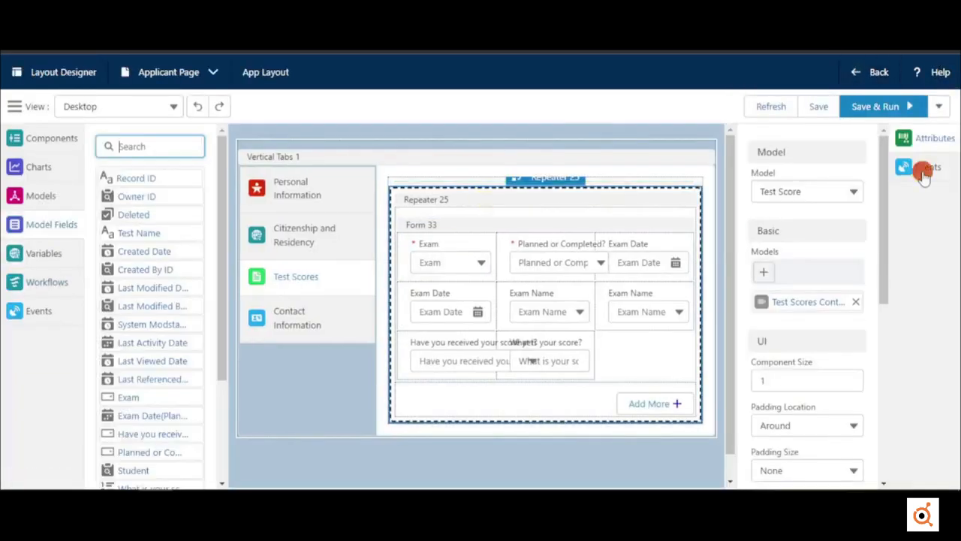
click(923, 172)
click(833, 211)
scroll(819, 346, down, 5)
click(815, 376)
click(858, 248)
click(322, 292)
click(225, 323)
click(881, 358)
Attach the 'Create an empty record' workflow to the Add More button's events and save the layout
click(594, 407)
click(928, 173)
click(823, 276)
text(fl)
click(812, 304)
click(857, 314)
click(384, 292)
click(323, 320)
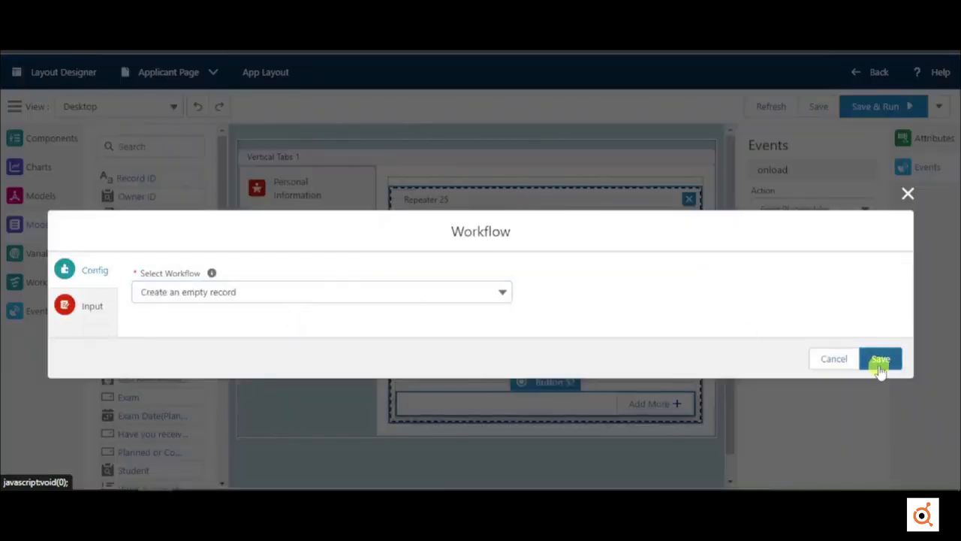
click(881, 358)
click(819, 106)
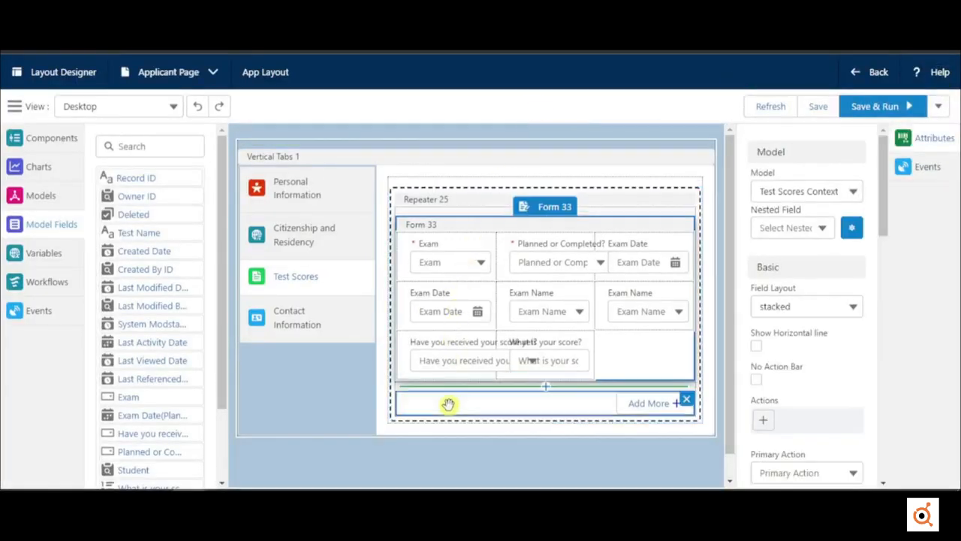
Create a Business workflow labelled 'Create Test Score'
click(449, 404)
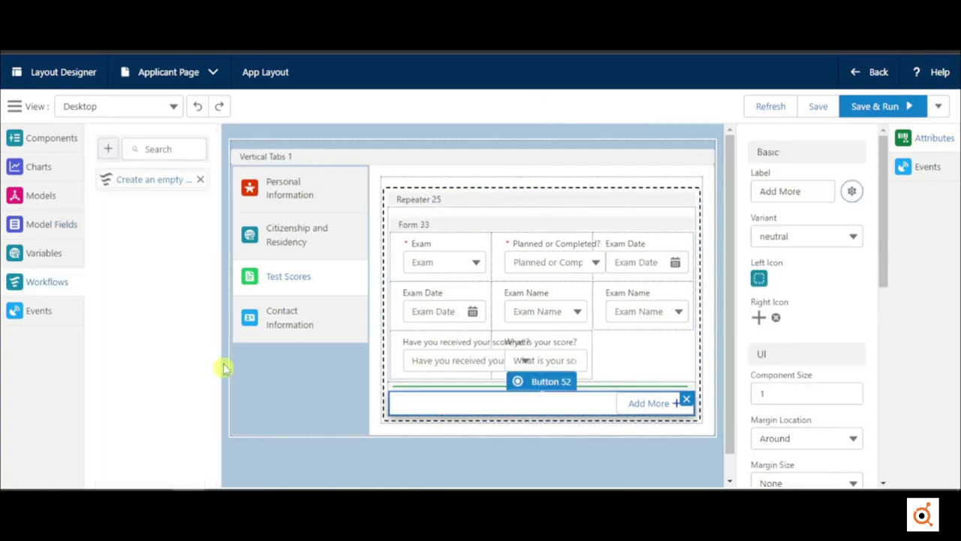
click(107, 149)
click(210, 277)
text(Create Test Score)
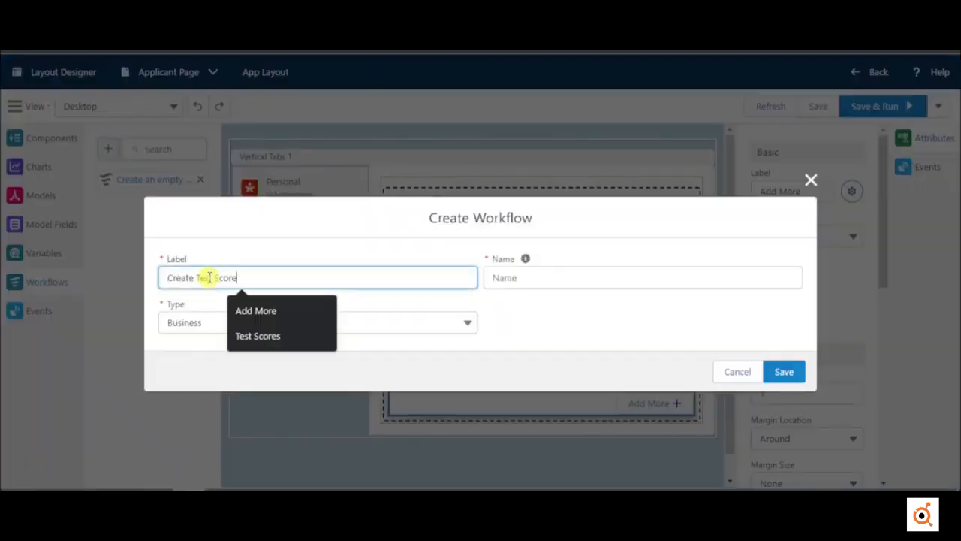
click(236, 249)
key(Return)
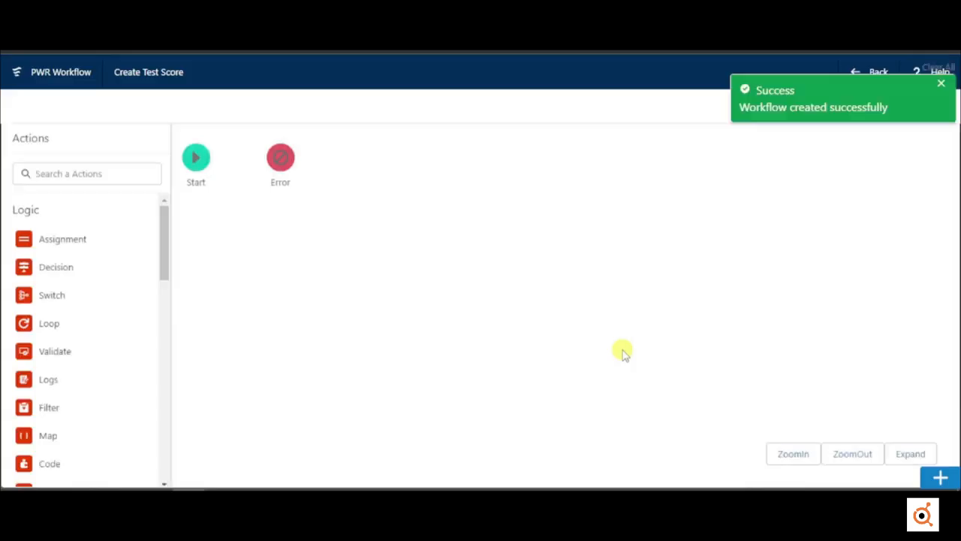
Add an Assignment action with a new condition whose destination is the Test Score(Create Test Score) model
drag(30, 237, 289, 272)
click(268, 280)
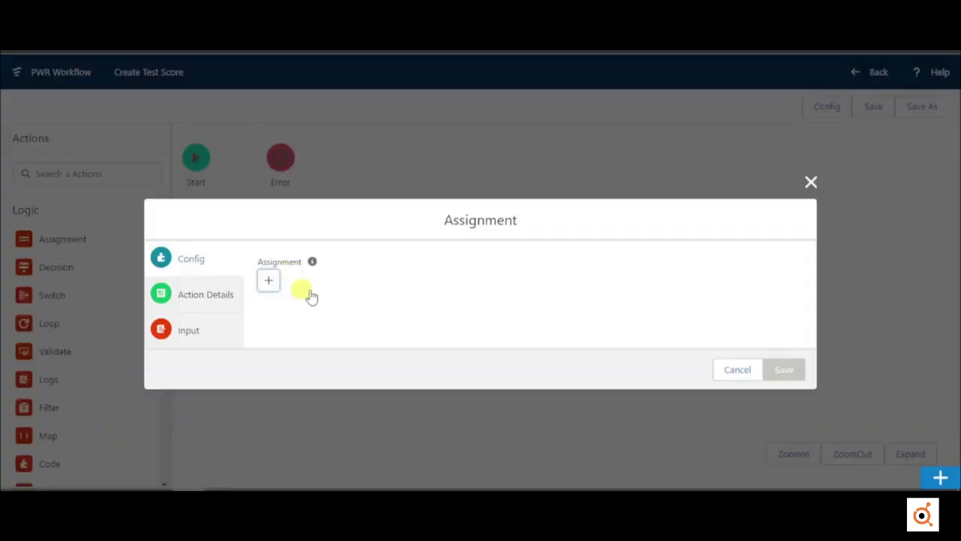
click(369, 250)
click(329, 322)
click(326, 291)
text(test)
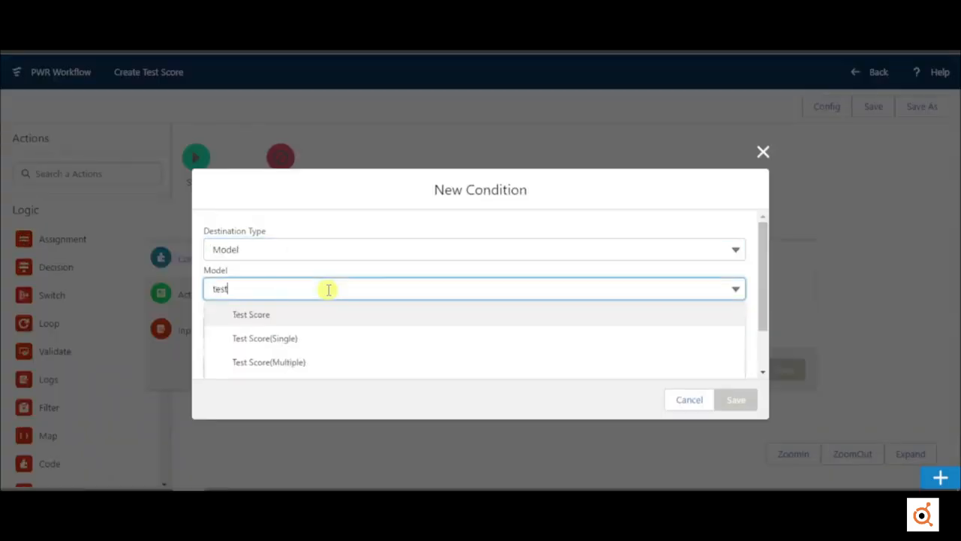
scroll(326, 304, down, 1)
click(323, 337)
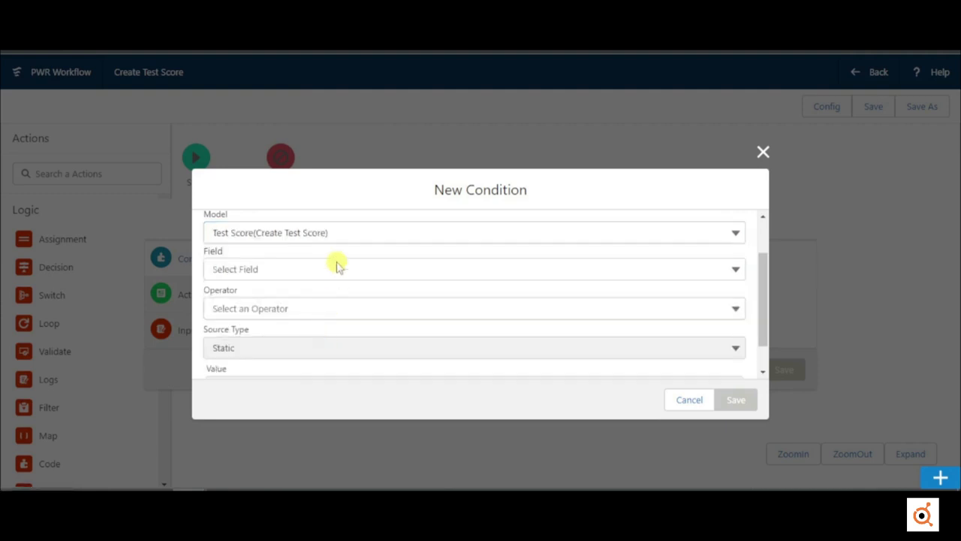
Set the condition's destination field to Student, its operator to Set and its source type to Model
click(343, 269)
text(stude)
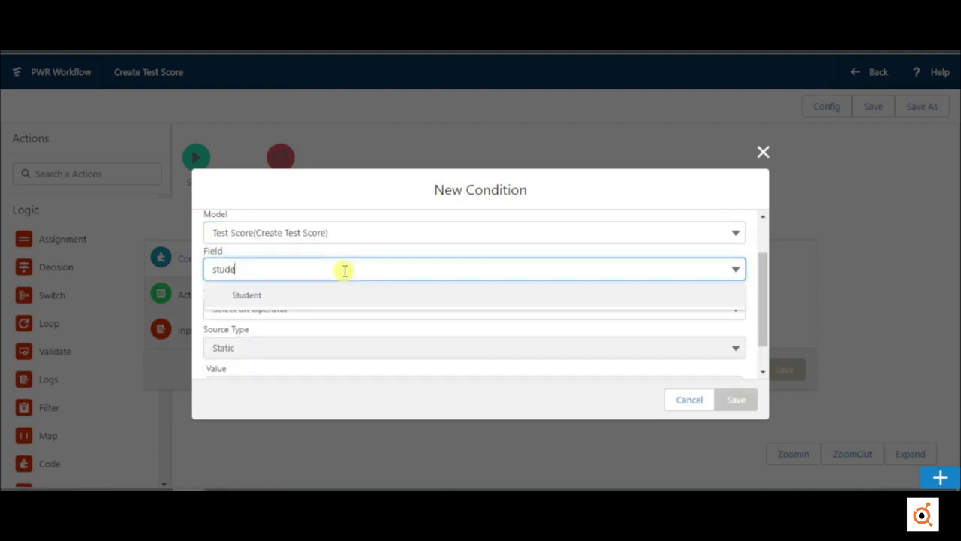
click(311, 295)
click(296, 320)
click(283, 347)
click(297, 316)
text(mode)
click(305, 335)
Use the Student model's Record ID as the source value and save the condition
click(294, 358)
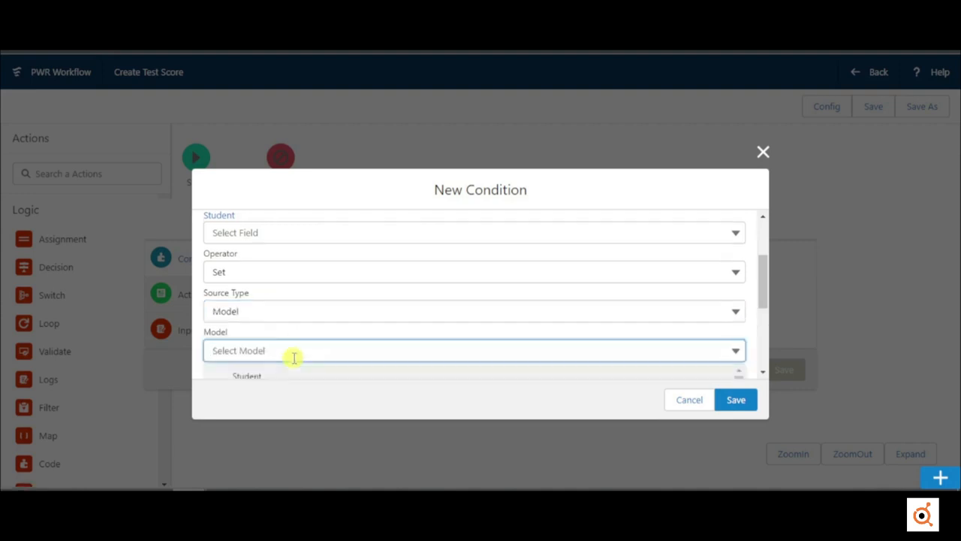
scroll(289, 334, down, 1)
click(279, 305)
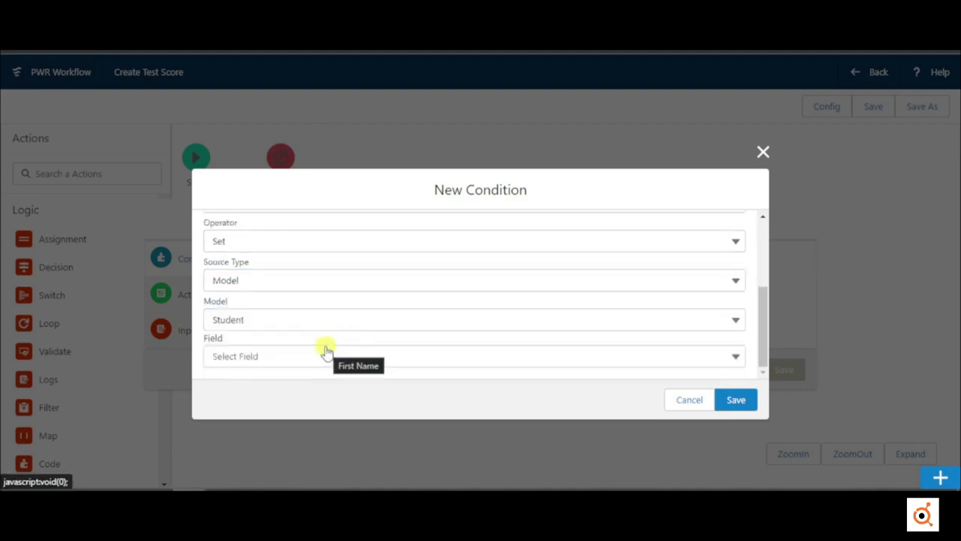
click(328, 354)
text(record)
click(386, 373)
click(729, 399)
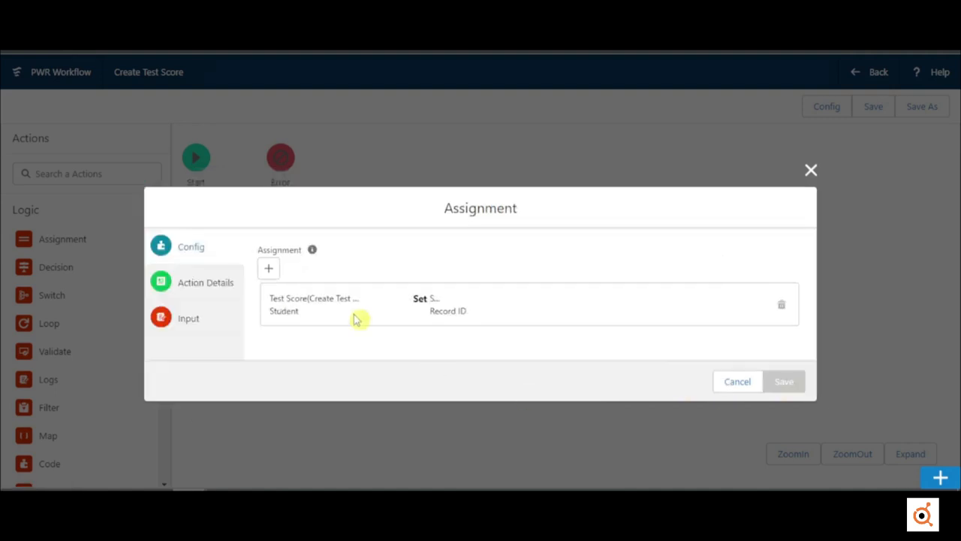
Label the Assignment action 'Assign Student Details' and save it
click(219, 282)
click(286, 237)
text(Assign Student Details)
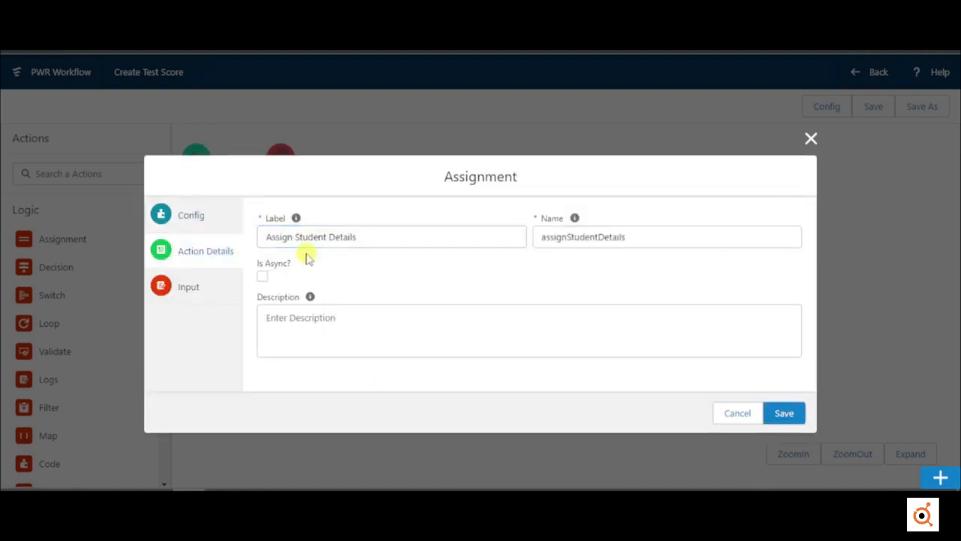
click(784, 413)
Add an Update Records action beside the assignment, with source type Model and the Test Score(Create Test Score) model
click(135, 175)
text(up)
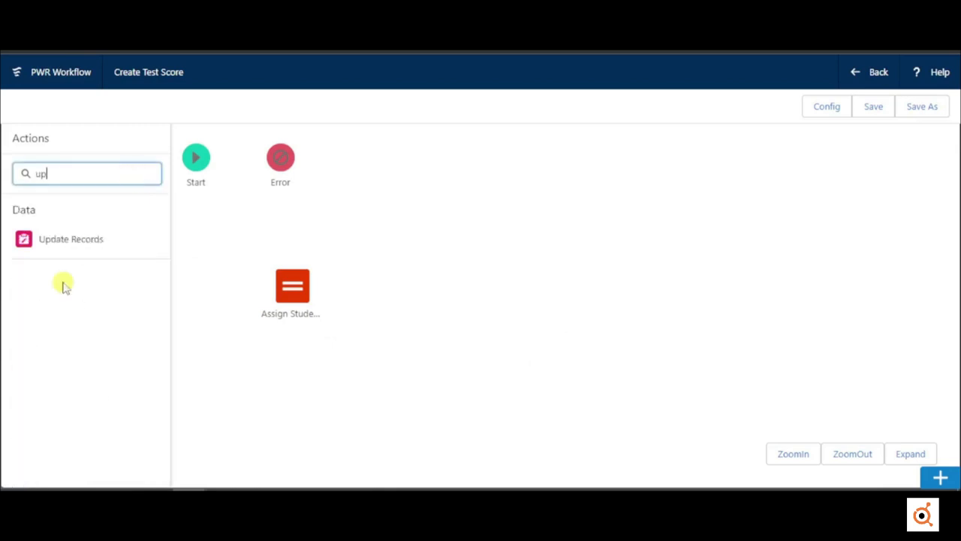
drag(123, 242, 385, 277)
click(369, 205)
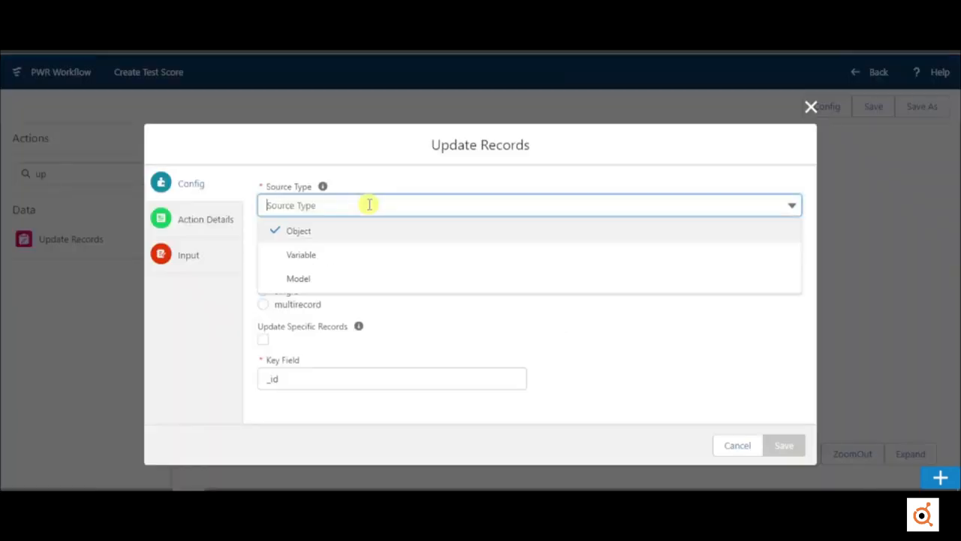
click(338, 276)
click(369, 311)
text(core(Create)
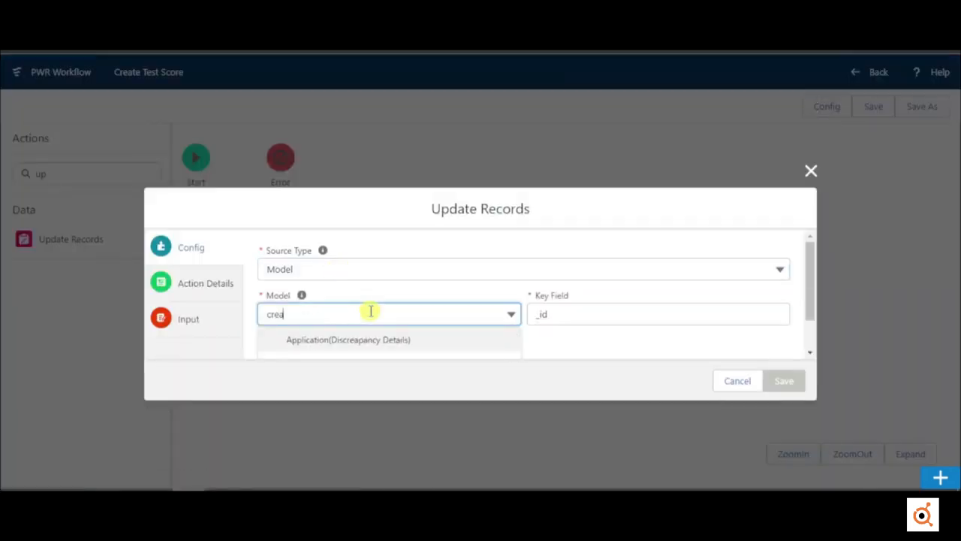
click(367, 345)
Label the Update Records action 'Create Test Score' and save it
click(238, 296)
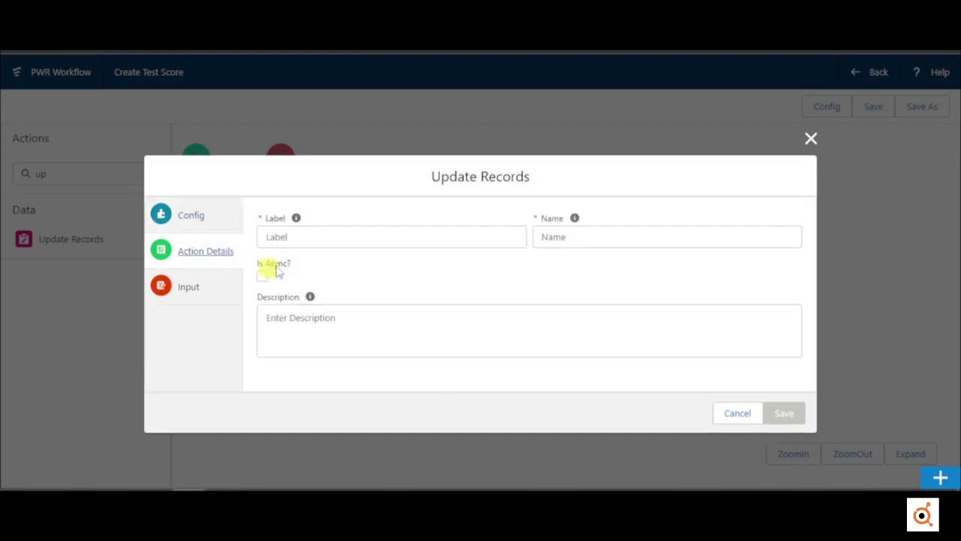
click(302, 235)
text(Create Test Score)
click(785, 413)
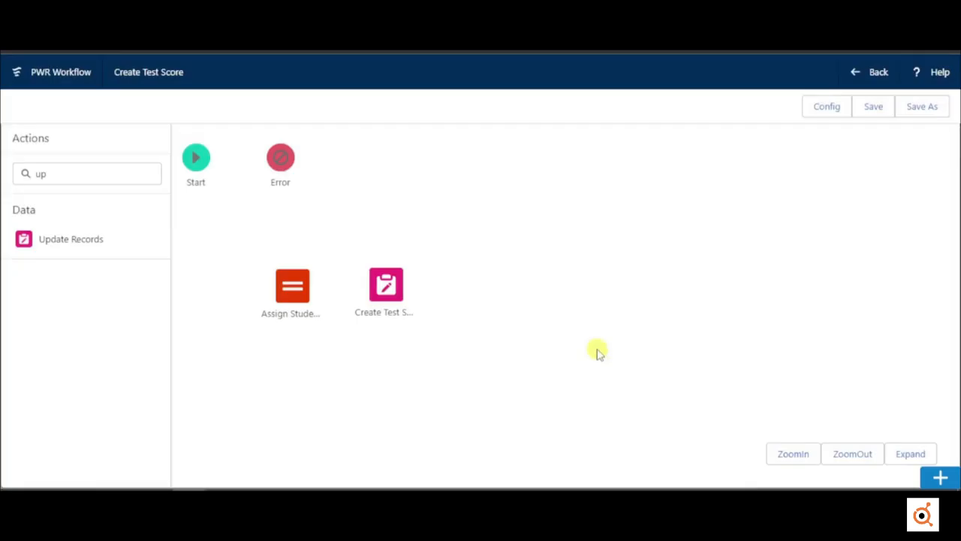
Connect Start to Assign Student Details and on to Create Test Score, then save the workflow and leave it
drag(196, 171, 274, 289)
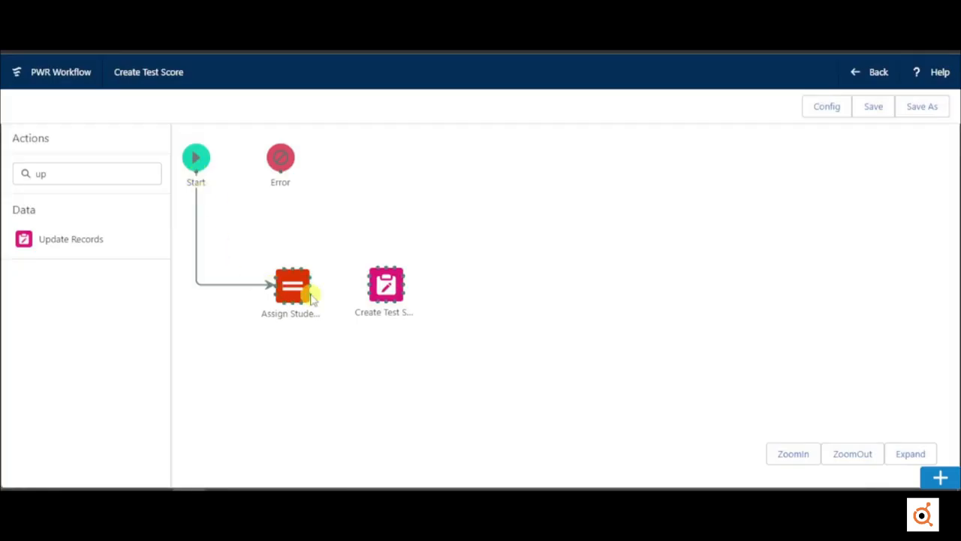
drag(369, 285, 372, 286)
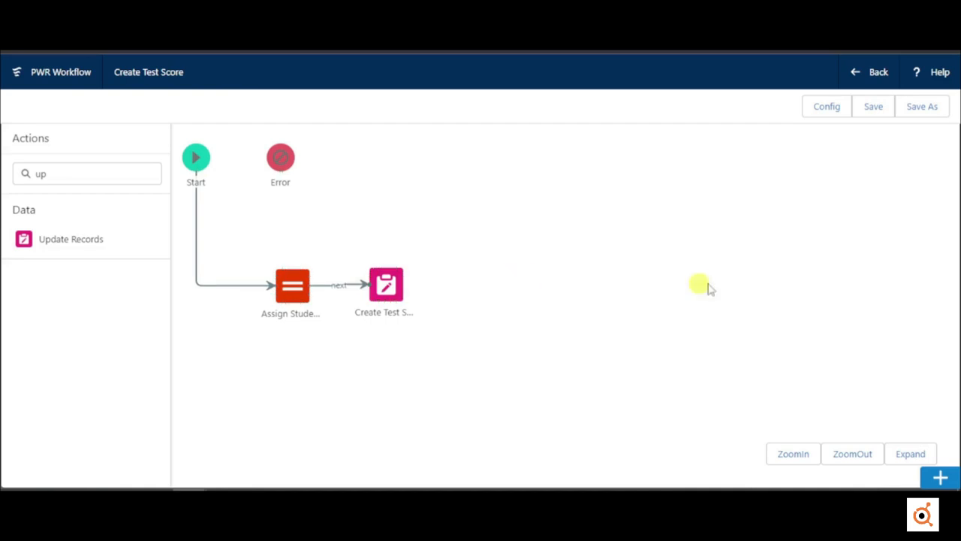
click(883, 109)
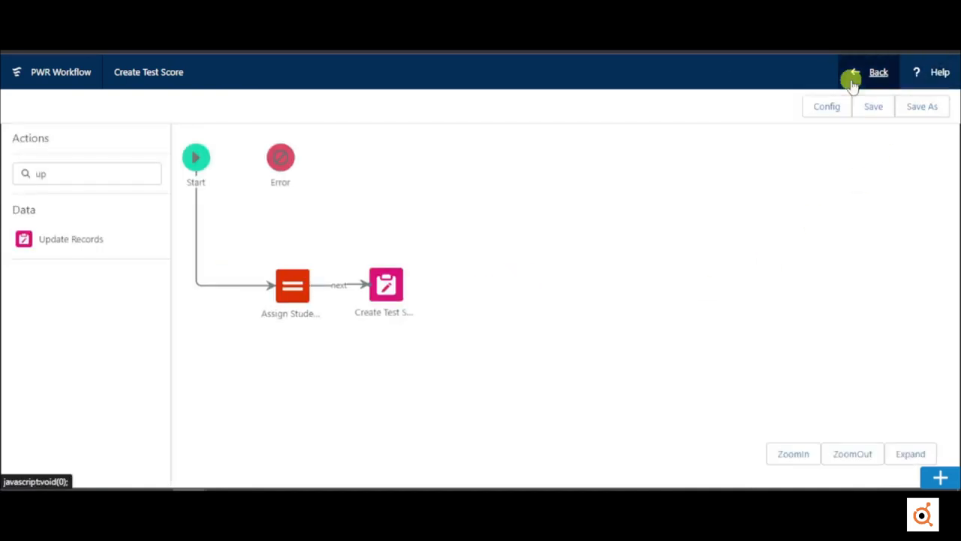
click(854, 74)
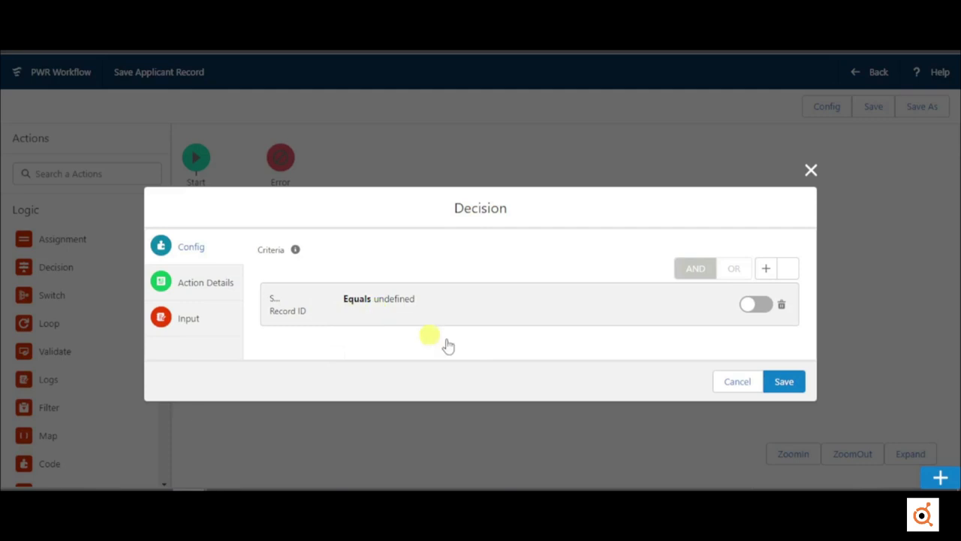
Review the Decision, Create Records and Loop action settings in the Save Applicant Record workflow, then return to the layout
click(723, 382)
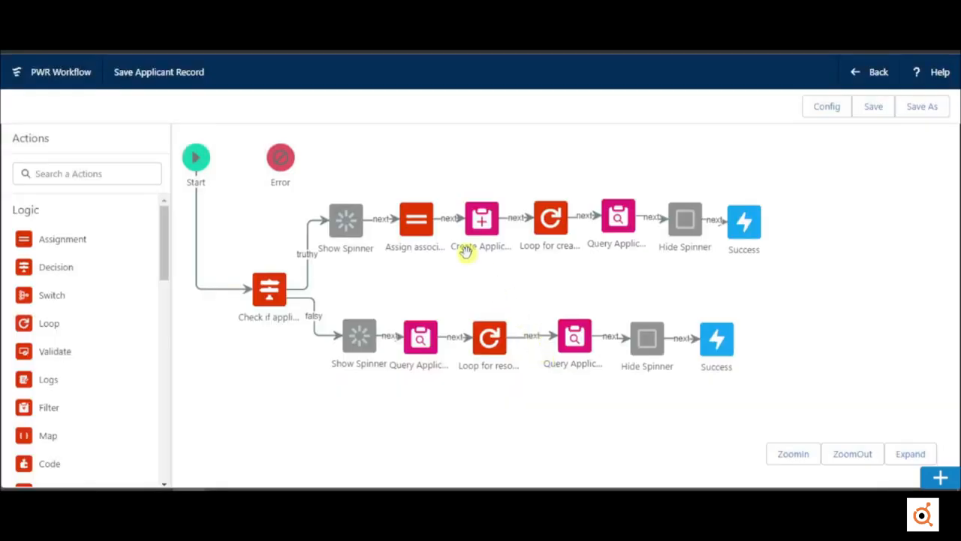
click(483, 222)
double_click(484, 221)
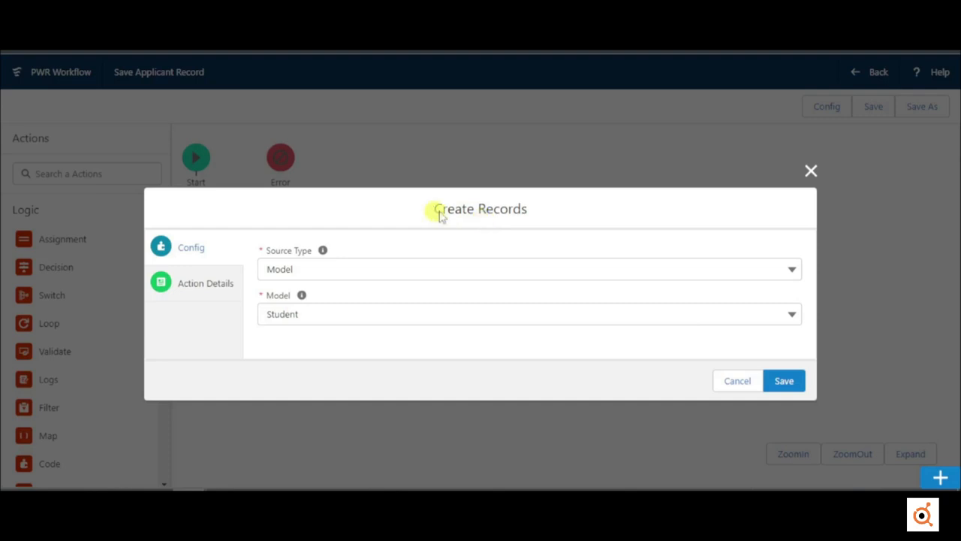
click(730, 381)
double_click(553, 214)
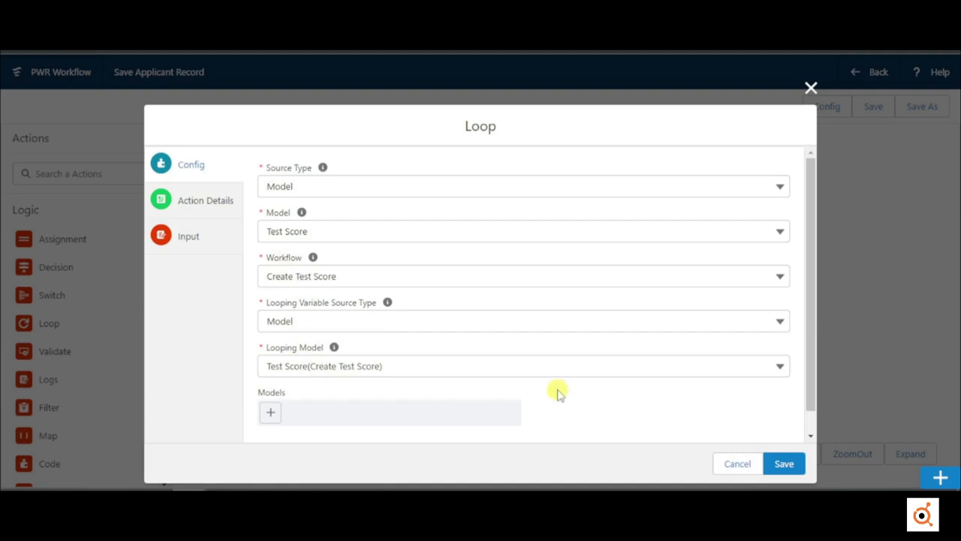
click(736, 464)
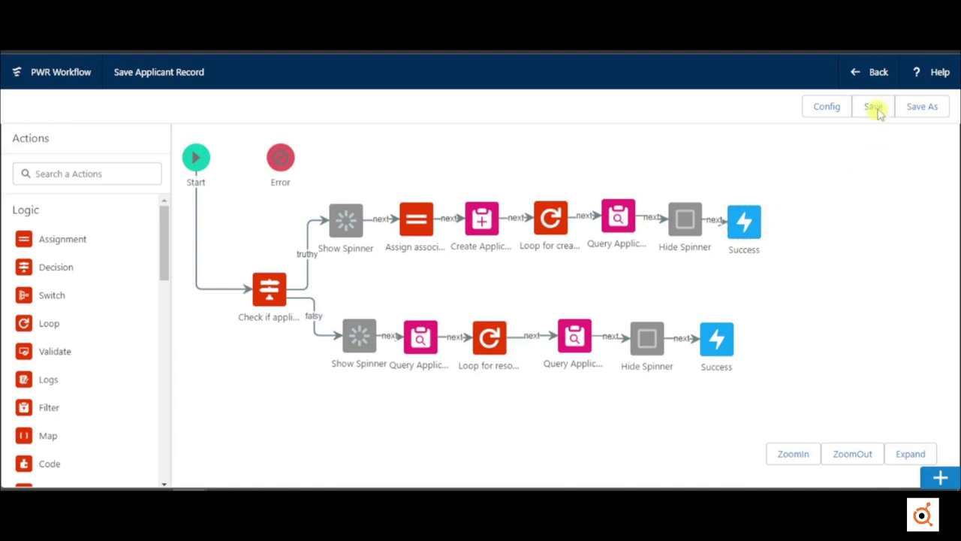
click(877, 77)
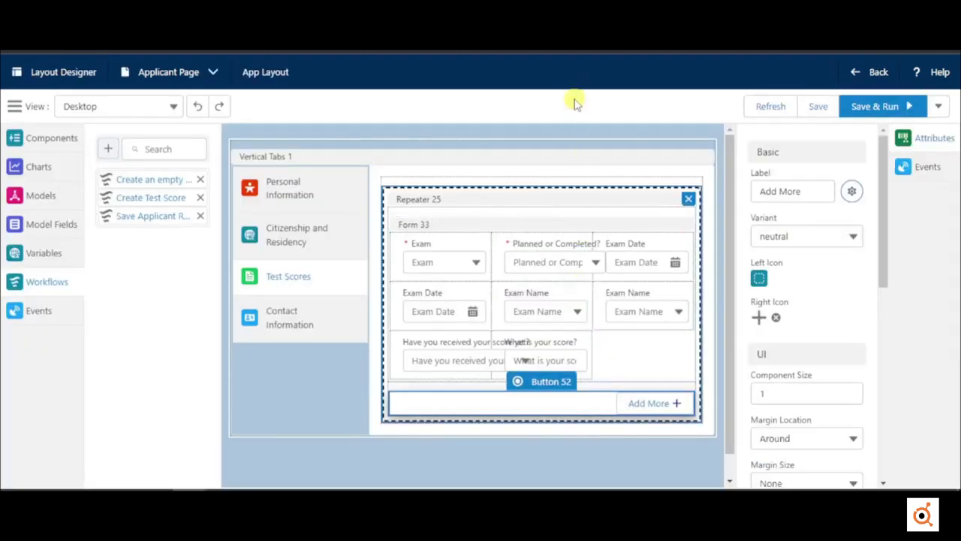
Add a form action labelled 'Submit' with the brand variant to the Contact Information form
click(303, 321)
click(414, 194)
scroll(796, 315, down, 2)
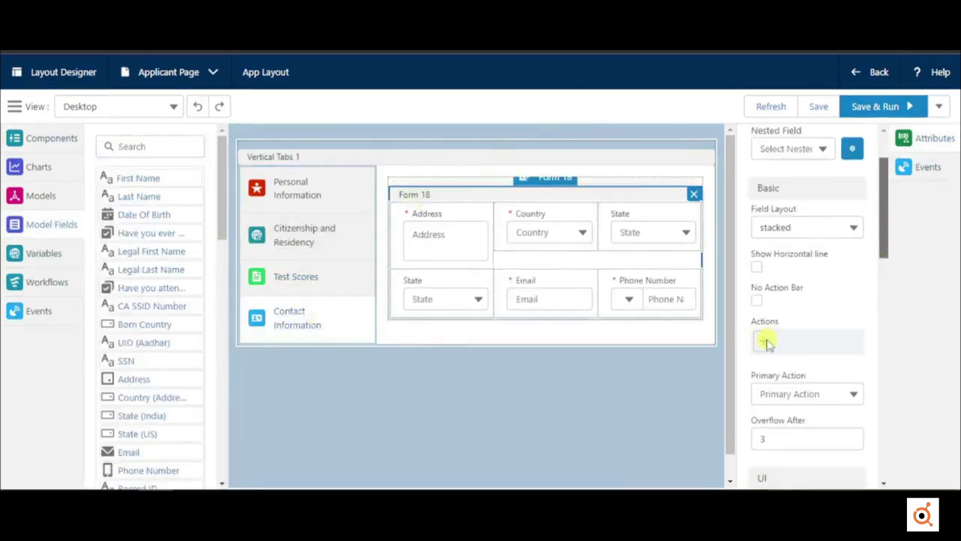
click(766, 338)
click(431, 255)
text(Submit)
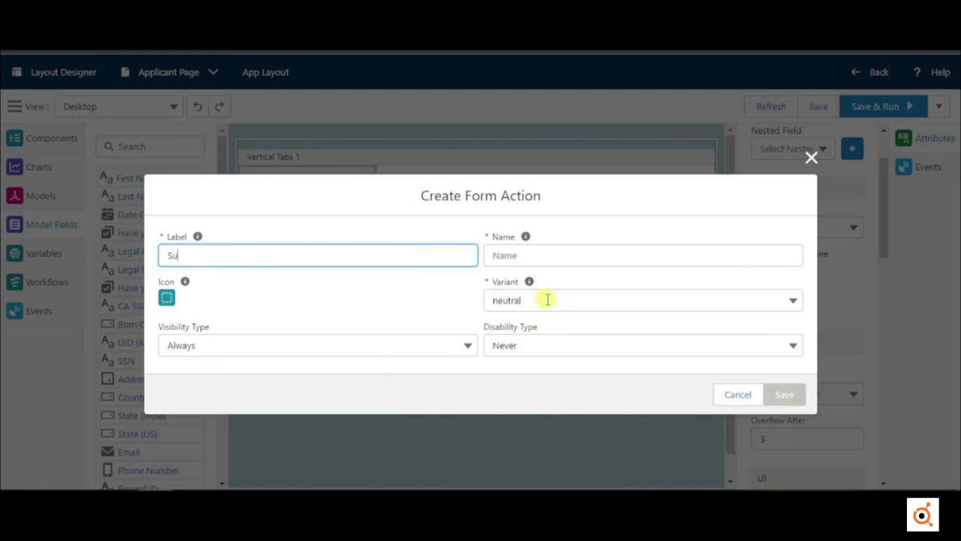
key(Tab)
click(518, 301)
click(525, 345)
Give the Submit action a round check icon, set its disability type to Form State with 'Enable if is valid', and save it
click(167, 299)
click(423, 200)
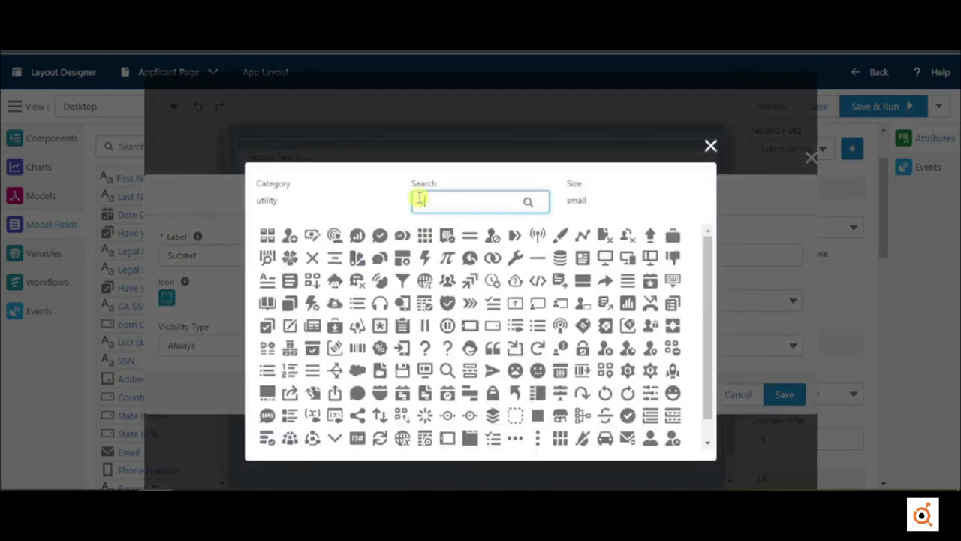
text(su)
click(290, 336)
click(642, 346)
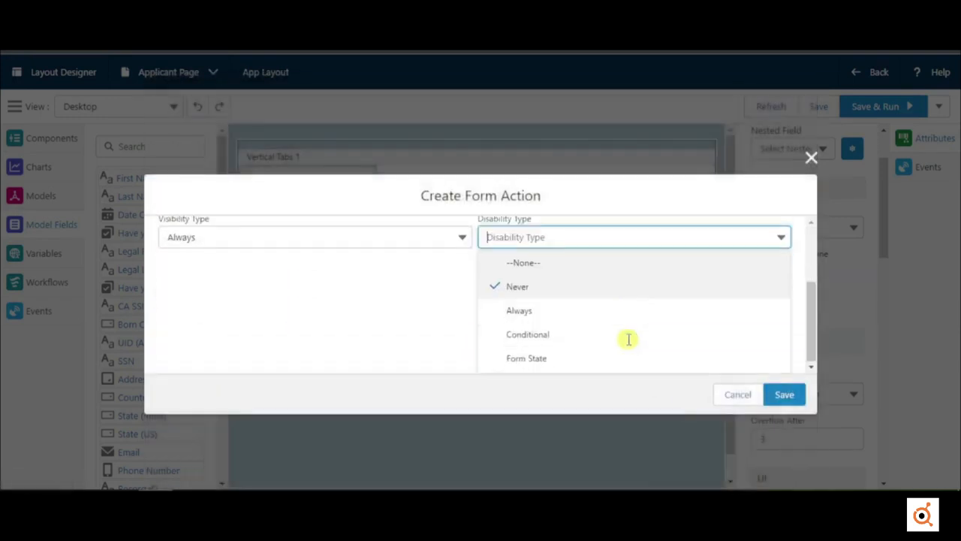
click(517, 358)
click(164, 393)
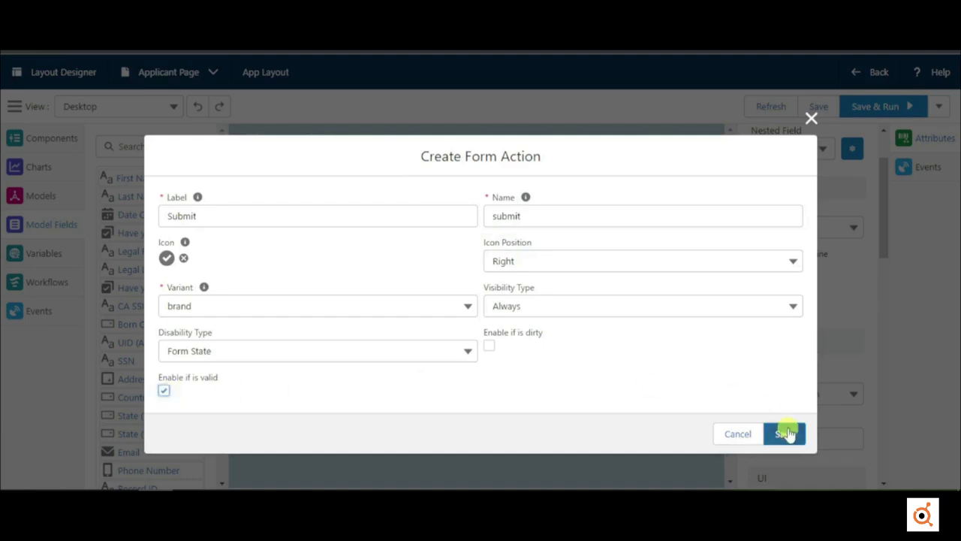
click(786, 432)
Attach the Save Applicant Record workflow to the Submit action's event and save the layout
click(927, 167)
click(831, 275)
text(w)
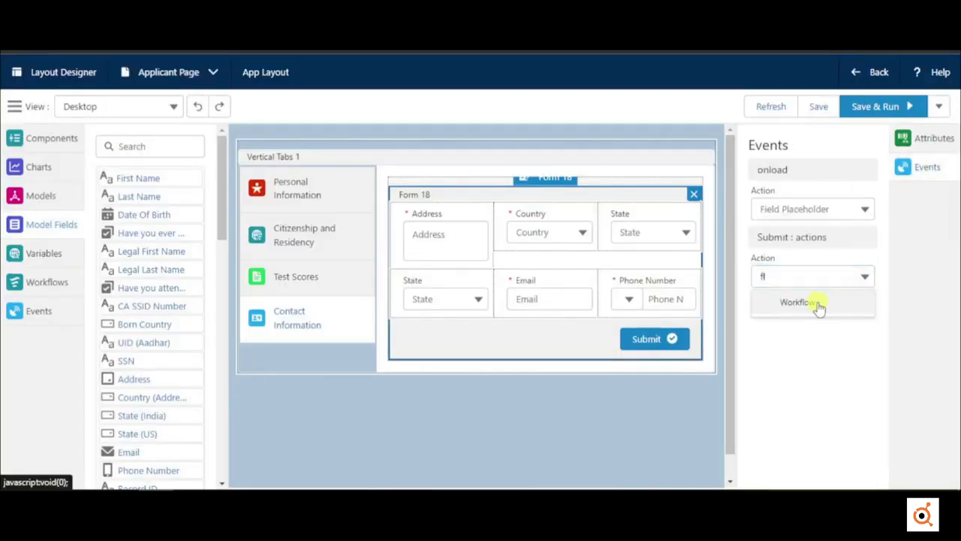
click(815, 305)
click(392, 293)
text(sa)
click(225, 317)
click(881, 358)
click(818, 106)
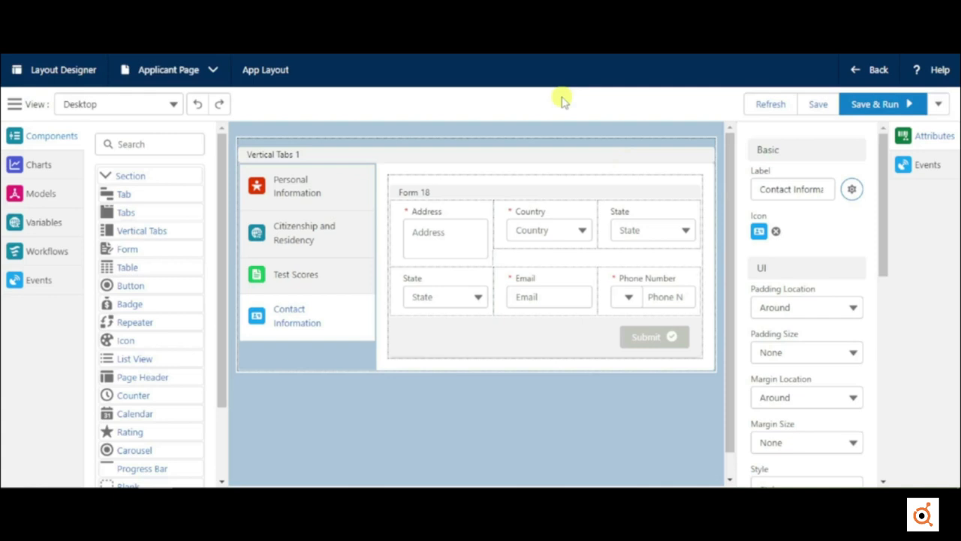
Create a layout labelled 'Edit Profile' with the name editProfile
click(938, 104)
click(933, 181)
click(664, 303)
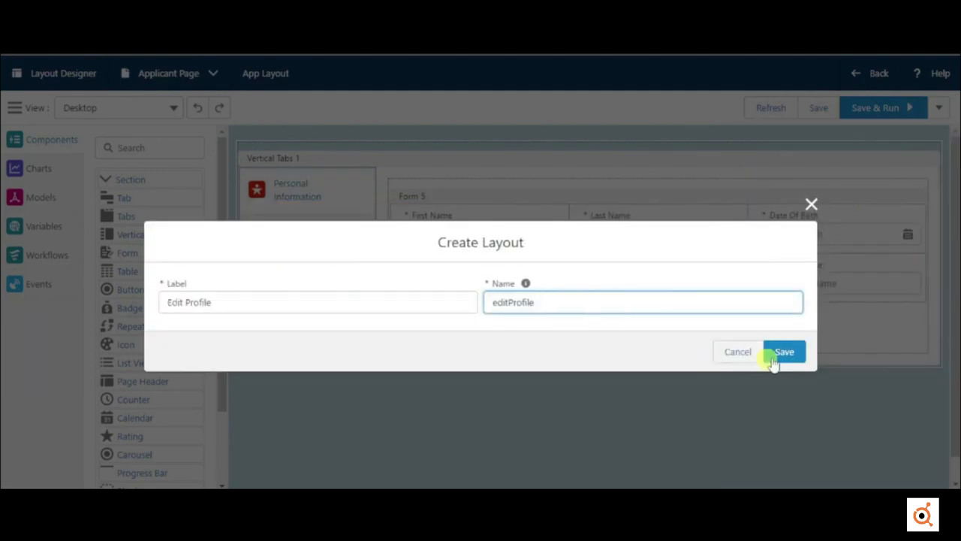
click(781, 353)
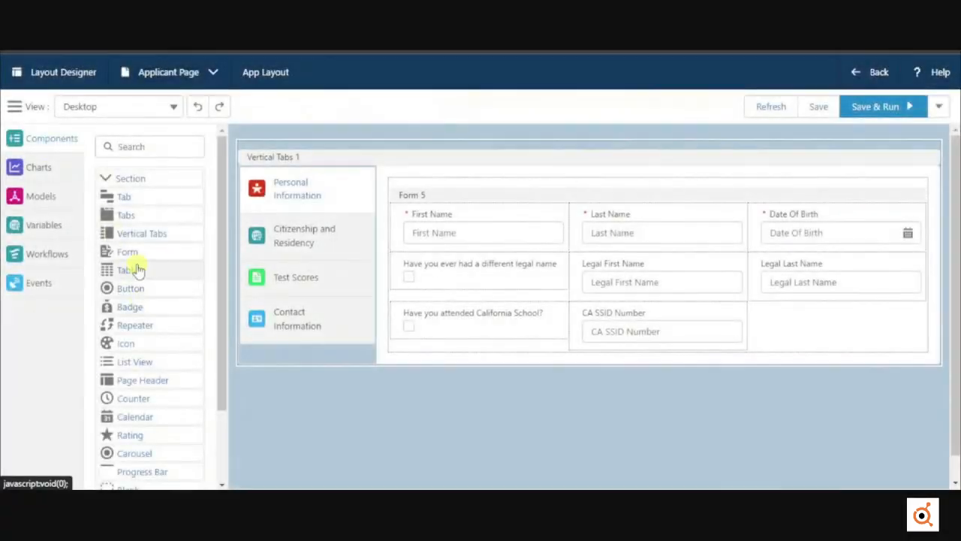
Place a table below the vertical tabs and create a new Applications model for it
drag(137, 271, 285, 399)
click(781, 193)
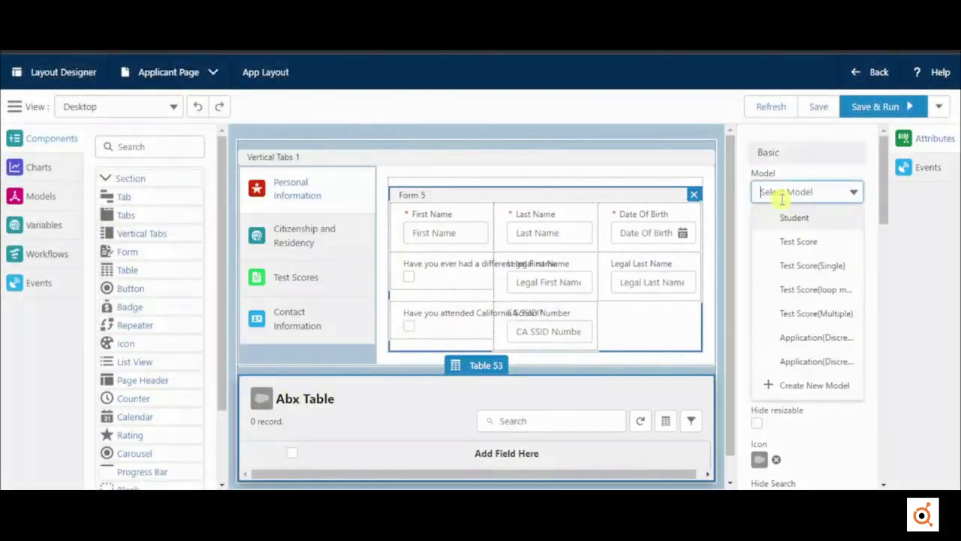
click(796, 382)
click(628, 203)
text(App)
click(600, 300)
click(881, 448)
Title the table 'My Applications' and give it the red overlapping-squares icon from the standard category
click(783, 239)
text(My)
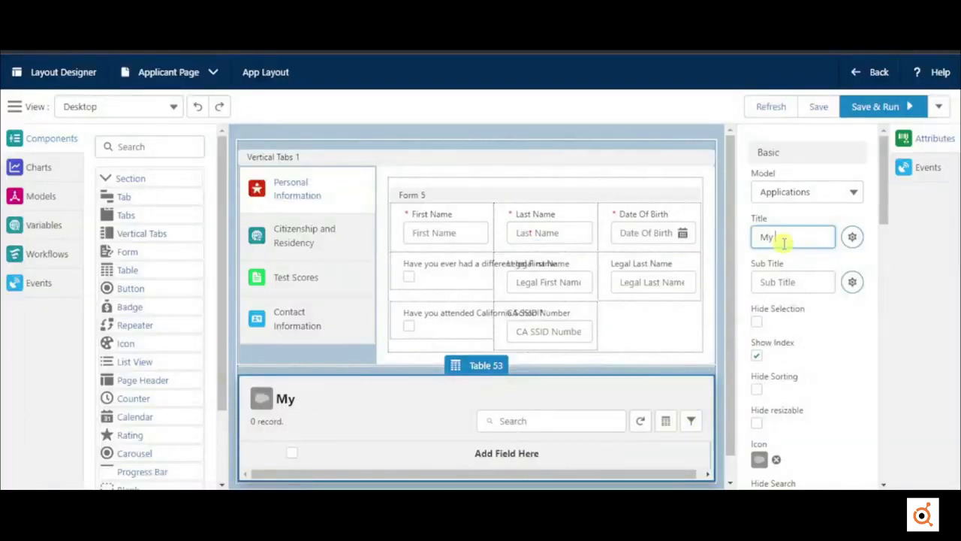
text( Applications)
click(759, 459)
text(app)
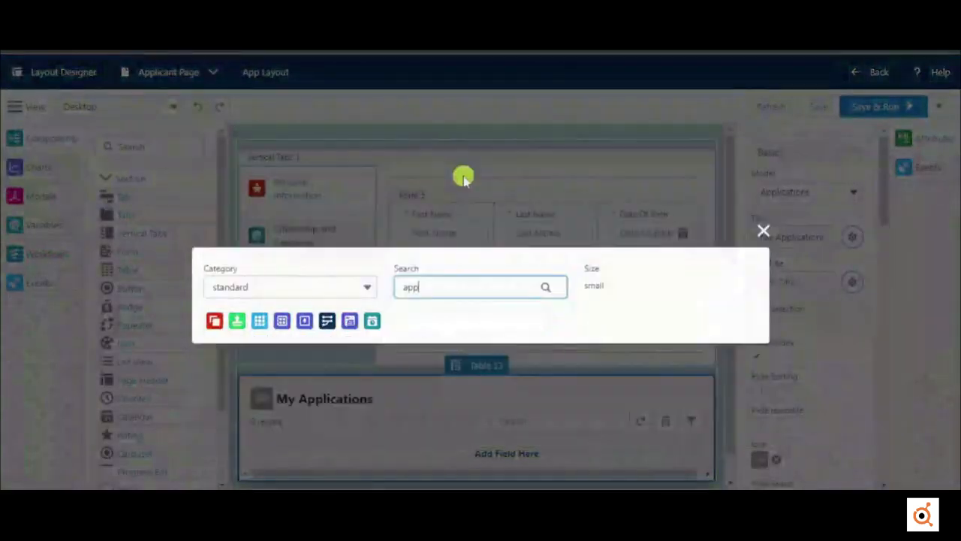
click(213, 326)
Add Application Name, Batch, University, Course, College, Date Submitted, Date Of Result and Status fields to the My Applications table
click(506, 463)
click(154, 217)
click(149, 420)
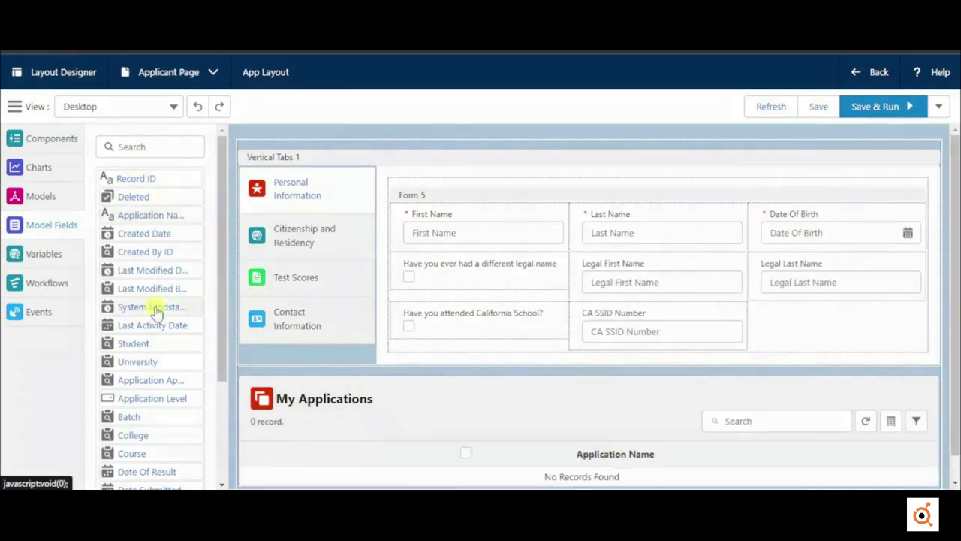
click(152, 439)
click(151, 456)
scroll(154, 461, down, 1)
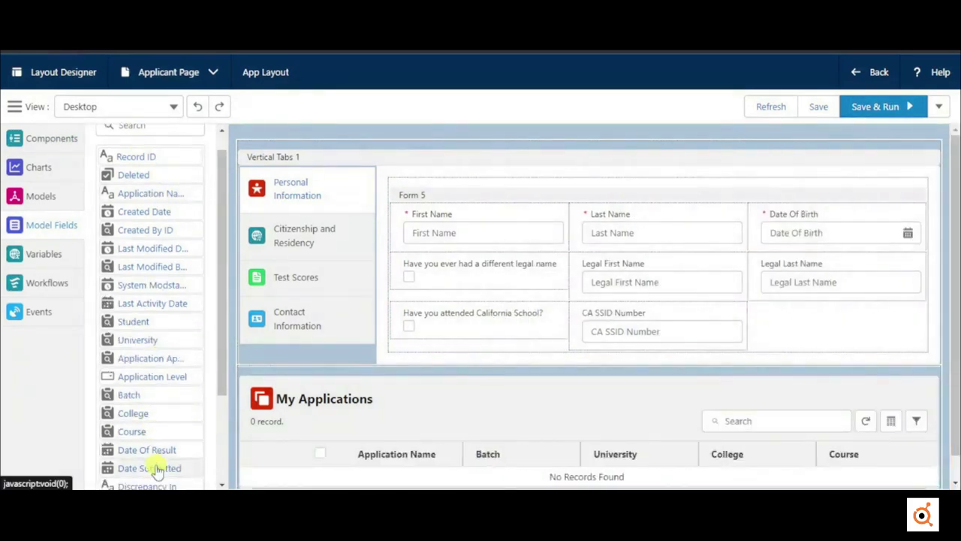
click(155, 467)
click(155, 451)
scroll(155, 455, down, 2)
click(147, 425)
click(364, 399)
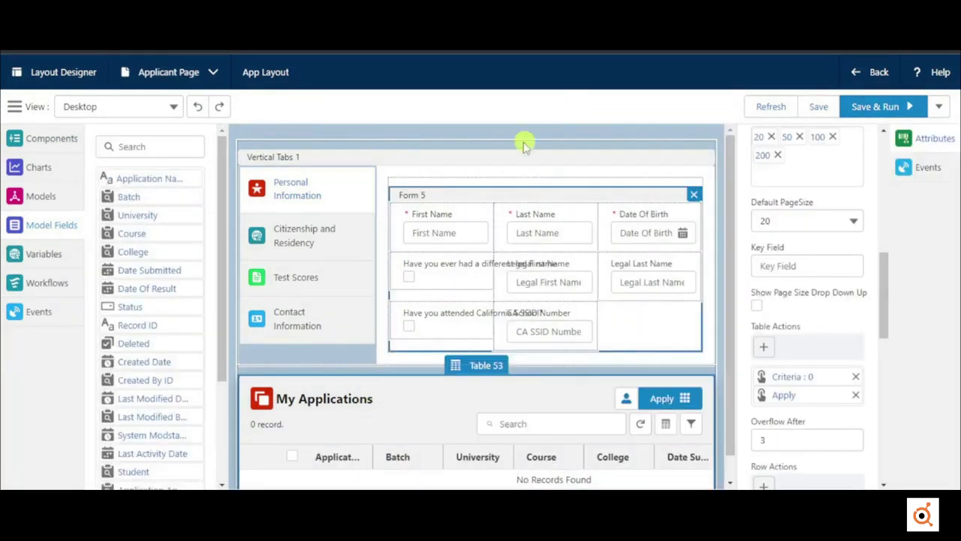
Make the vertical tabs conditionally visible with a criterion comparing Record ID to the static value 'undefined'
click(536, 127)
scroll(875, 380, down, 5)
click(805, 371)
click(816, 455)
click(844, 417)
click(278, 250)
click(277, 324)
click(257, 317)
text(rec)
click(269, 346)
click(290, 272)
click(275, 297)
click(275, 352)
text(undefined)
click(729, 404)
Make the My Applications table conditionally visible when the Student model's Record ID Not Equals the static value 'undefined'
click(476, 406)
drag(886, 206, 892, 445)
click(833, 388)
click(811, 462)
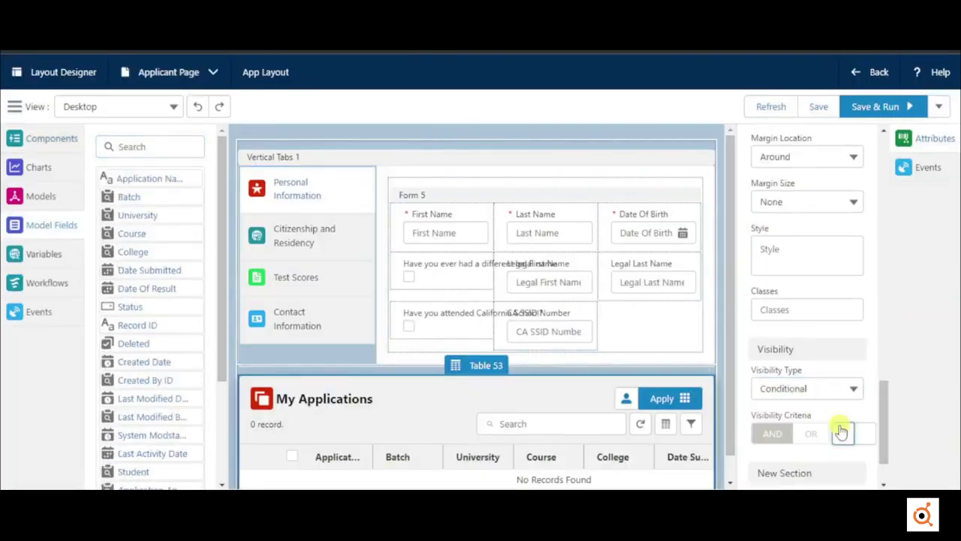
click(841, 432)
click(269, 325)
click(258, 316)
text(rec)
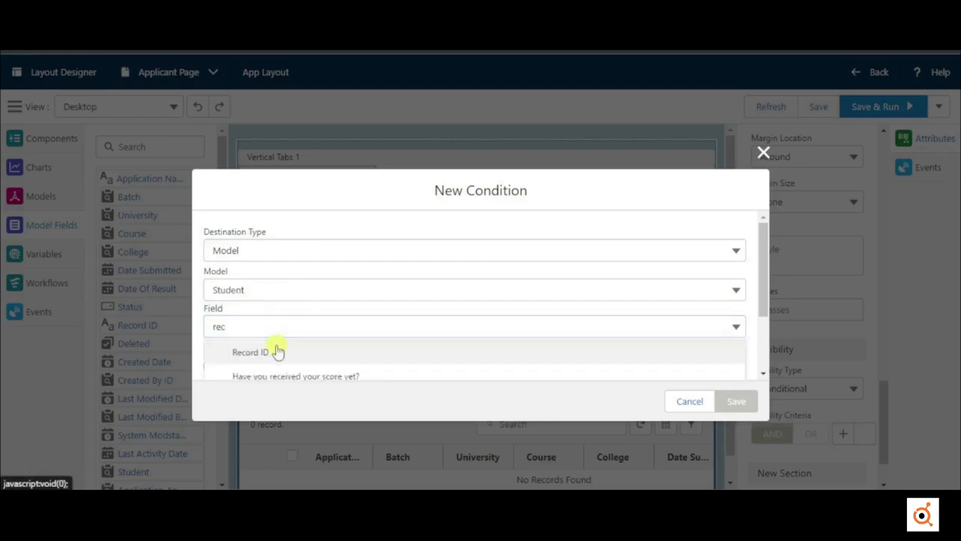
click(275, 350)
click(296, 322)
click(274, 347)
text(undefined)
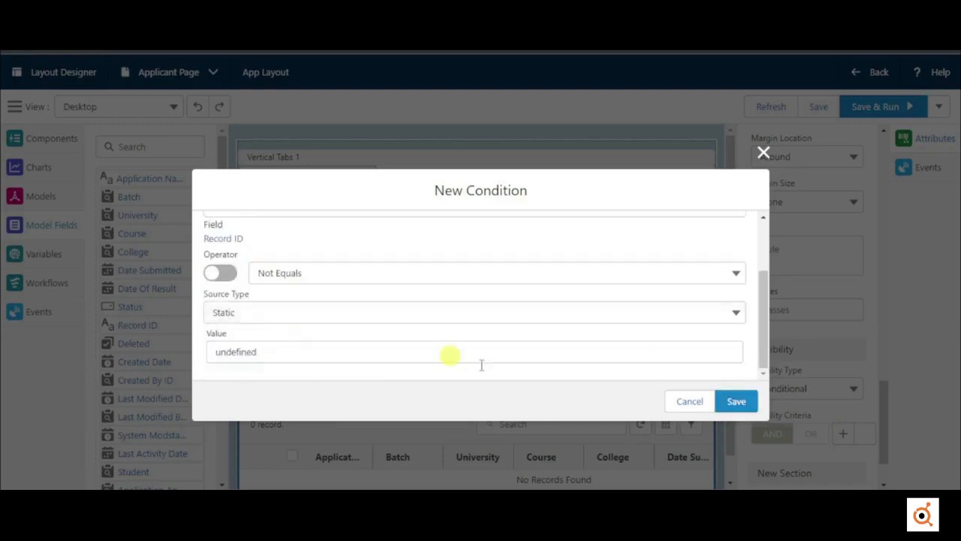
click(736, 401)
Set the table's person-icon action to Push Modal, configure it for 'Edit Profile', and save the layout
click(926, 166)
click(790, 275)
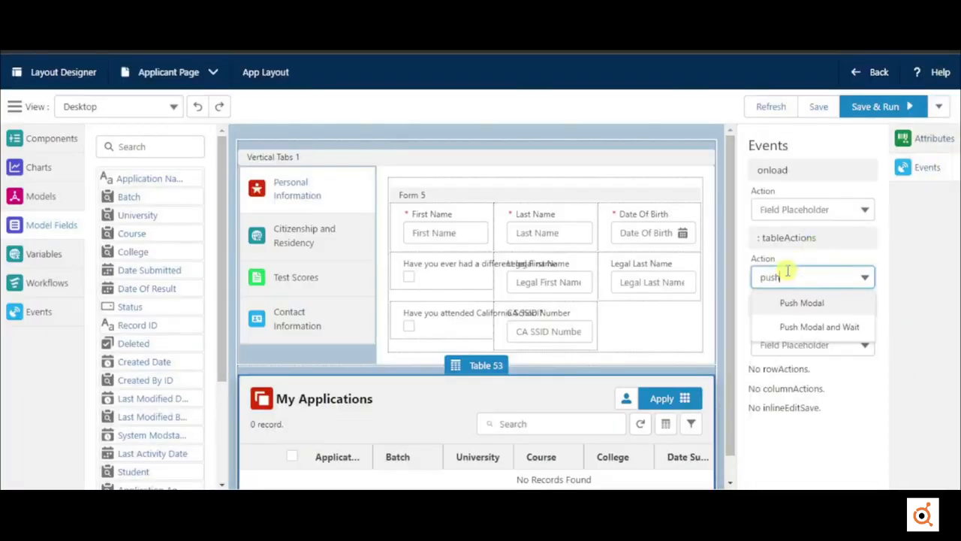
click(787, 303)
click(843, 315)
click(315, 220)
click(263, 270)
click(258, 269)
text(Edit Profile)
click(706, 266)
click(553, 341)
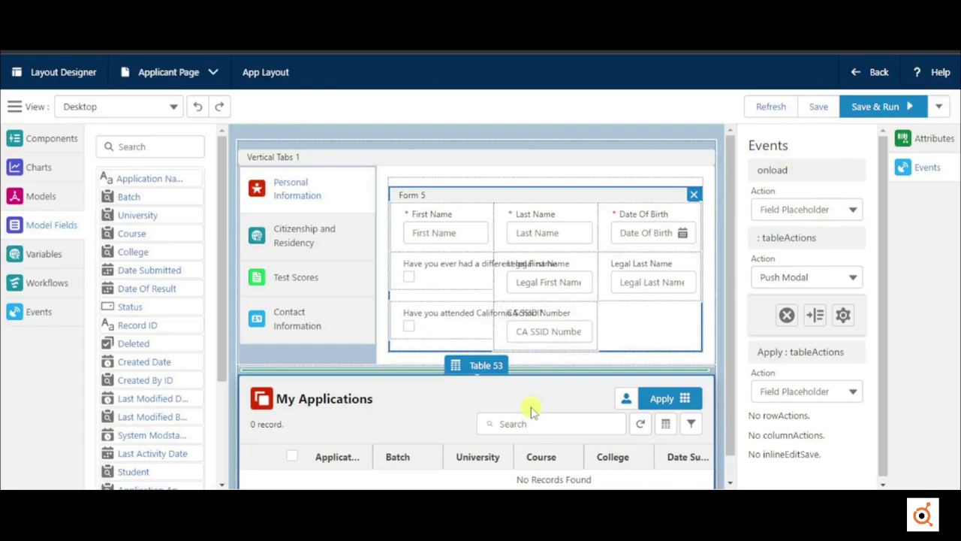
click(817, 106)
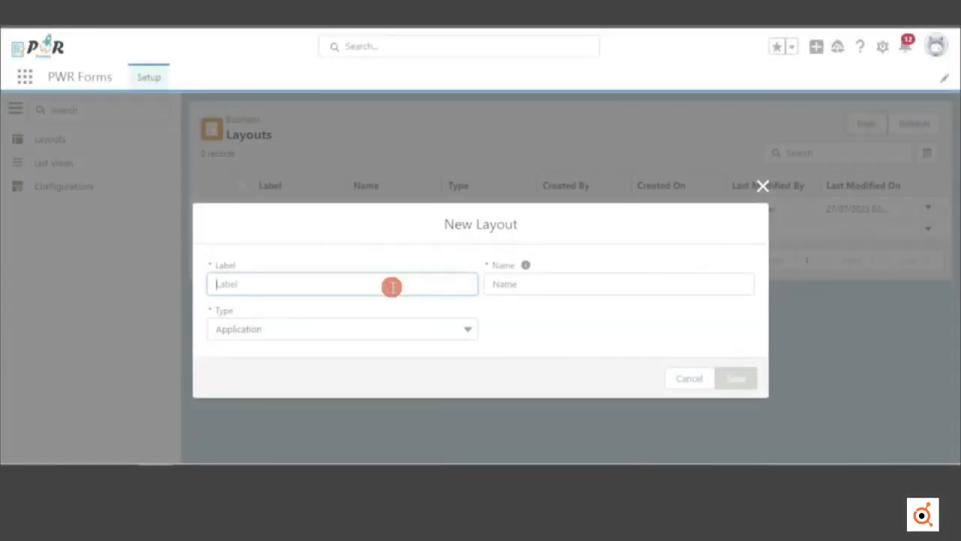
Create an Application-type layout labelled 'New Application'
text(New Application)
key(Tab)
click(736, 379)
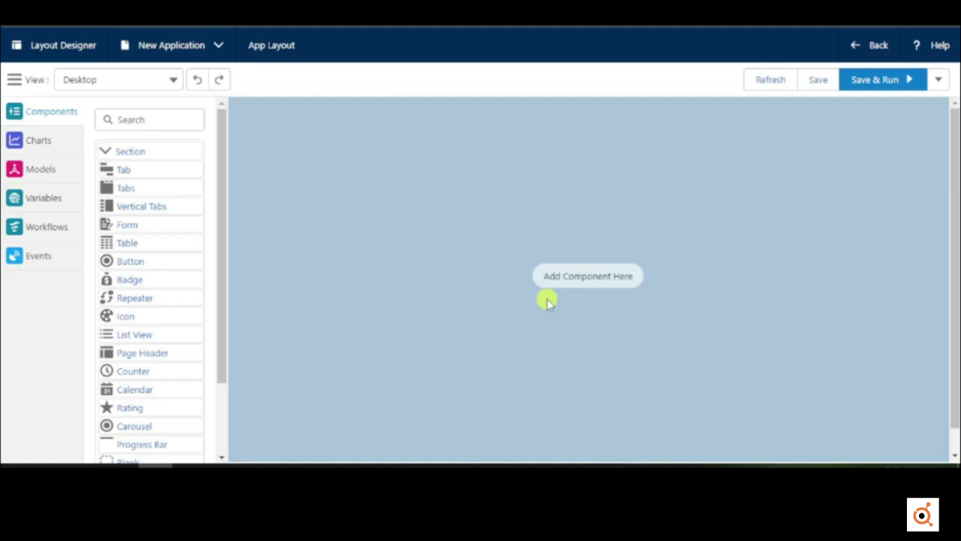
Place a page header titled 'New Application' and give it the red overlapping-squares icon
drag(143, 353, 356, 253)
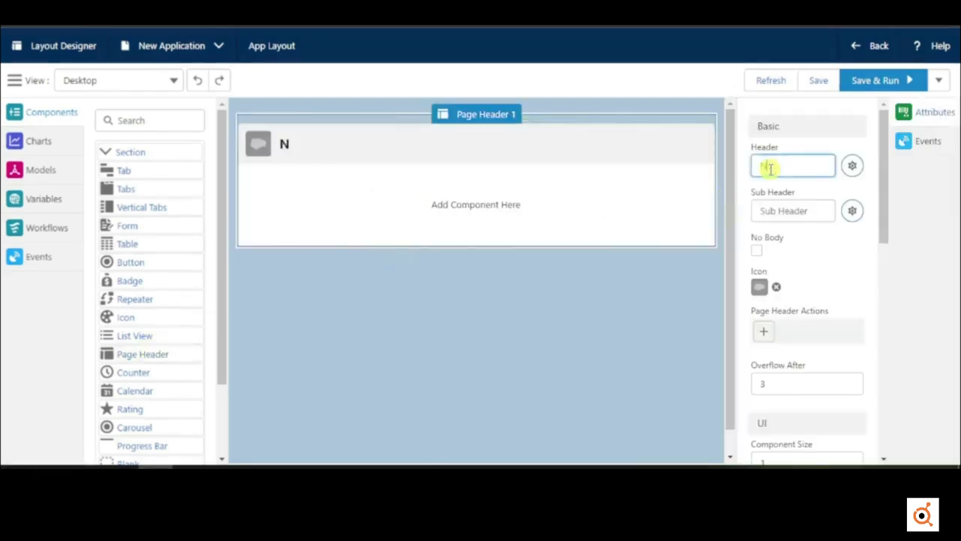
text(on)
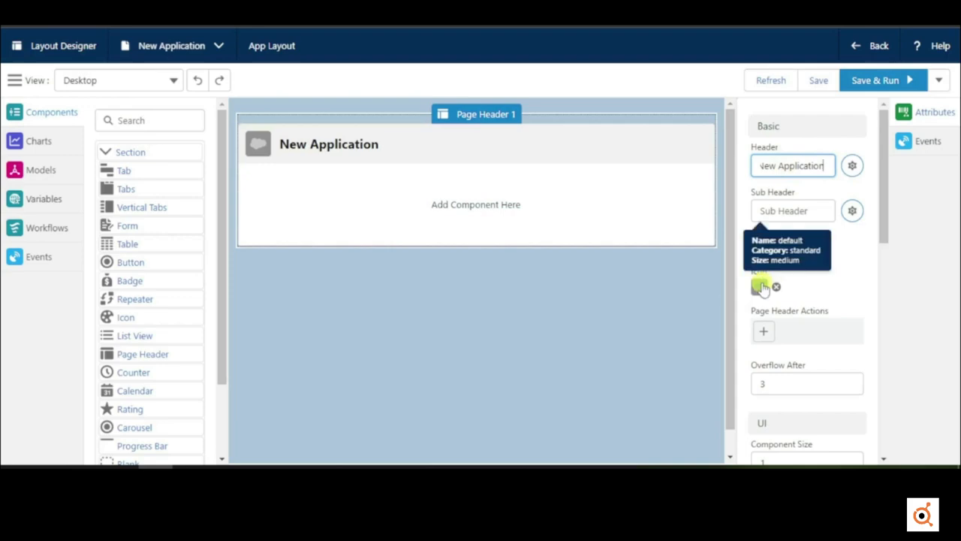
click(759, 287)
click(459, 158)
text(app)
click(214, 294)
Place a form inside the page header and define a new single-record model on the Batch object for it
drag(128, 226, 461, 201)
click(729, 197)
click(807, 166)
click(819, 217)
click(648, 179)
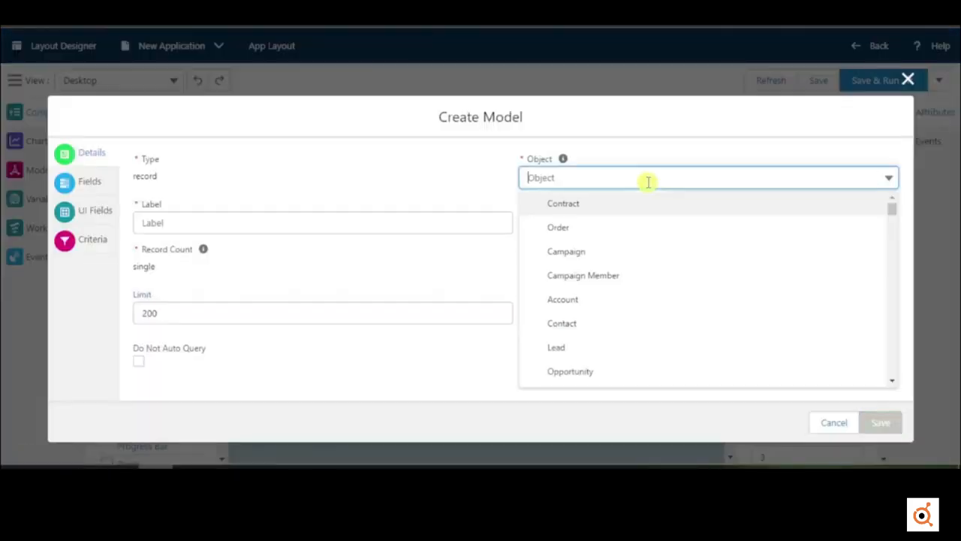
text(bat)
click(648, 204)
Add a filter on Is Active? with the Equals operator and a static value to the Batch model, and save it
click(95, 240)
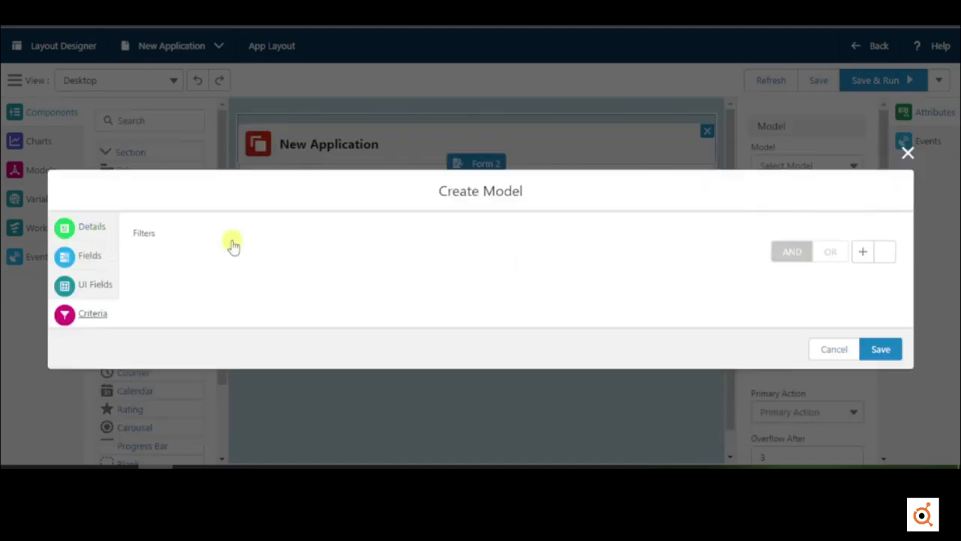
click(863, 252)
text(is)
click(260, 275)
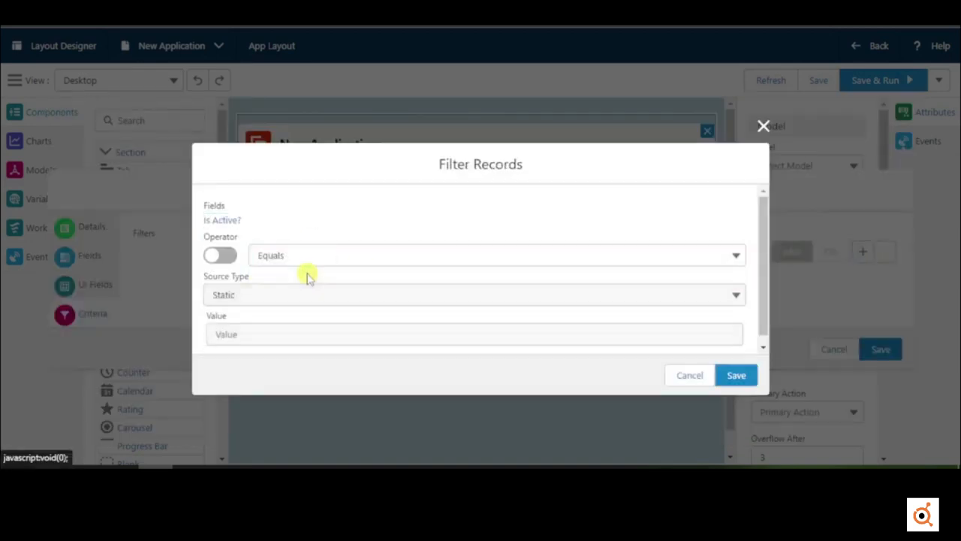
click(266, 337)
click(736, 375)
click(880, 349)
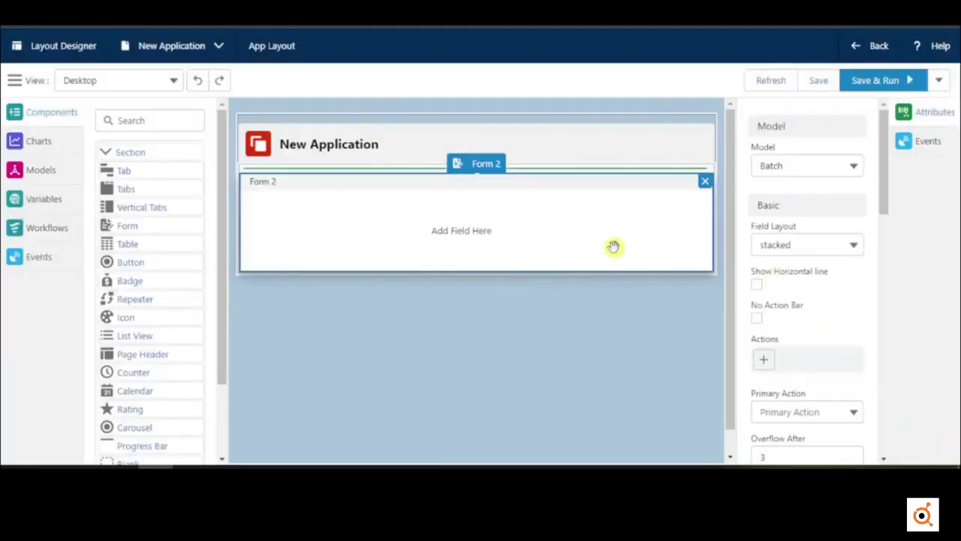
Add the Batch Name and Application End Date fields to the Batch form
click(51, 199)
click(178, 205)
click(133, 123)
text(en)
click(153, 262)
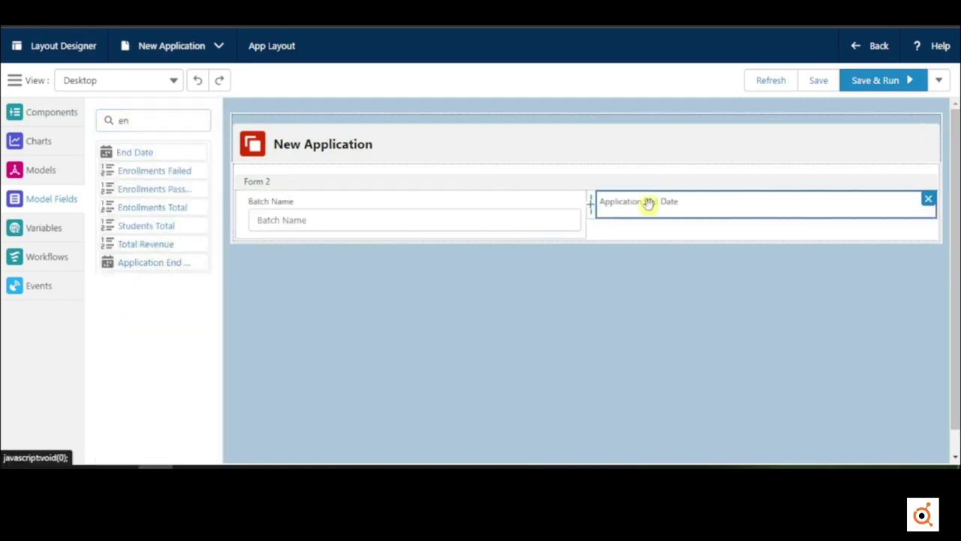
Set the Batch form's read-only type to Always and save the layout
click(651, 182)
scroll(806, 353, down, 10)
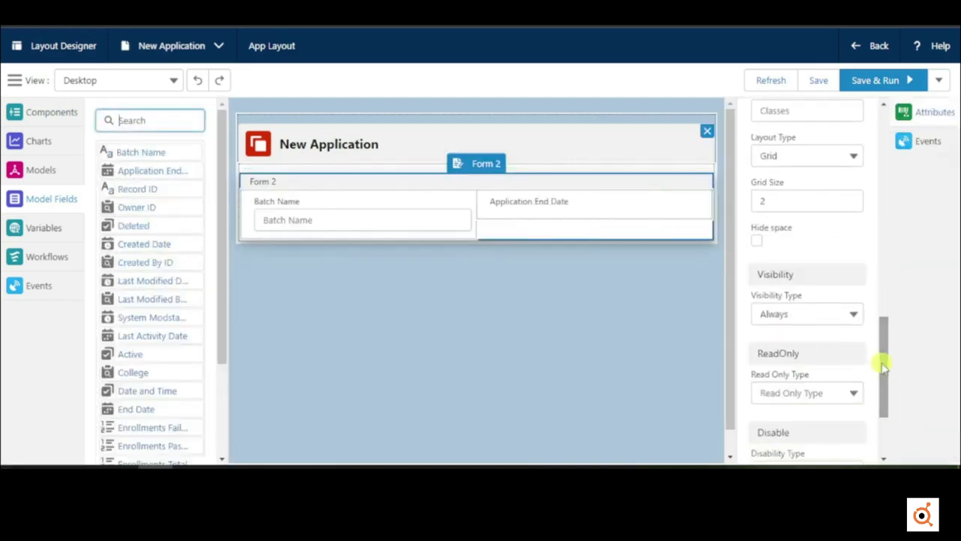
scroll(805, 350, down, 1)
click(805, 354)
click(795, 305)
click(815, 80)
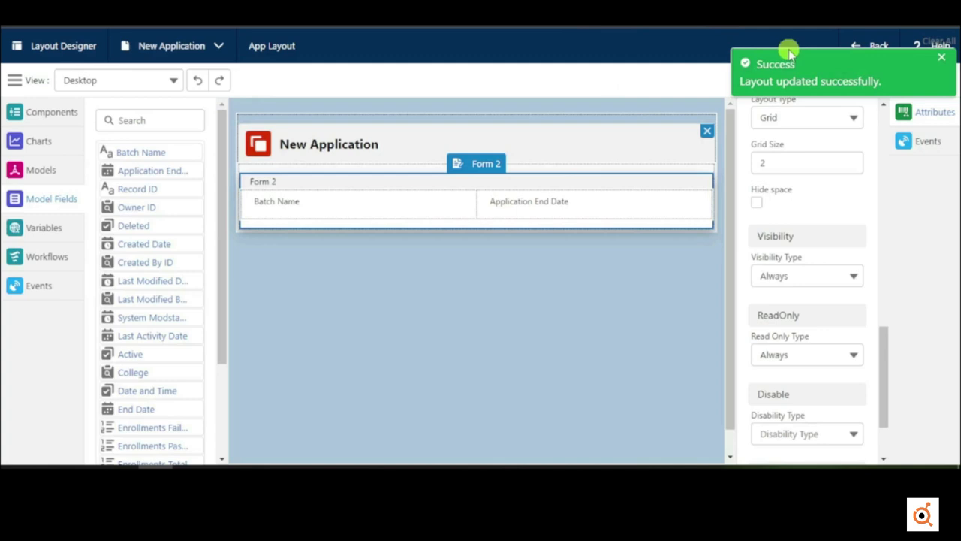
Place a second form below the Batch form and create a single-record Application model for it
click(51, 112)
drag(127, 225, 365, 279)
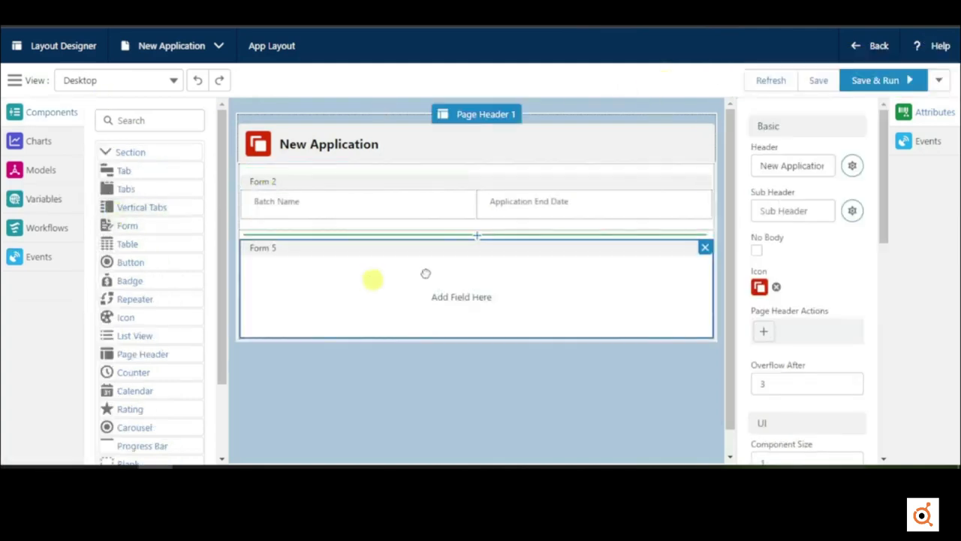
click(807, 165)
click(791, 216)
click(601, 178)
text(app)
click(594, 271)
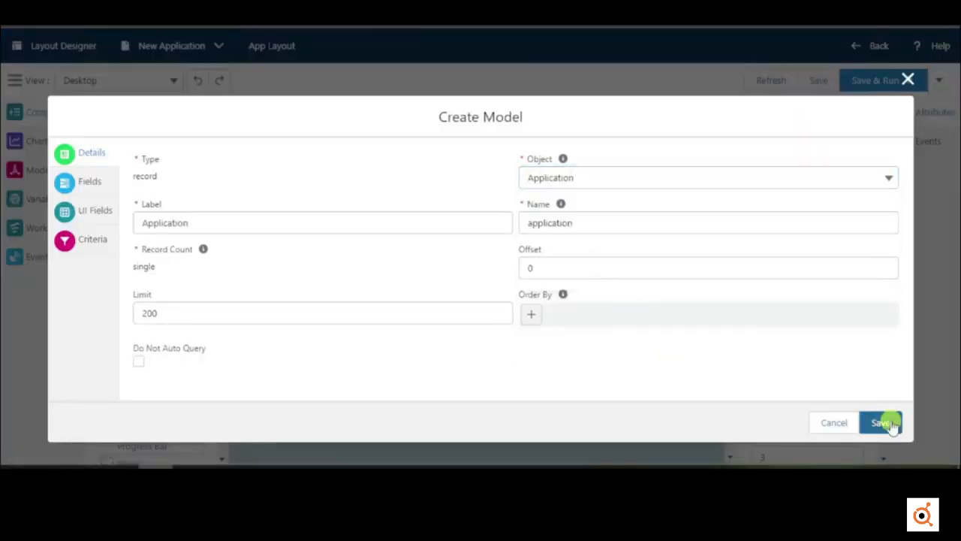
click(880, 420)
Add the Application Level, Transfer Level and Other fields to the Application form
click(477, 296)
click(154, 118)
text(le)
click(152, 170)
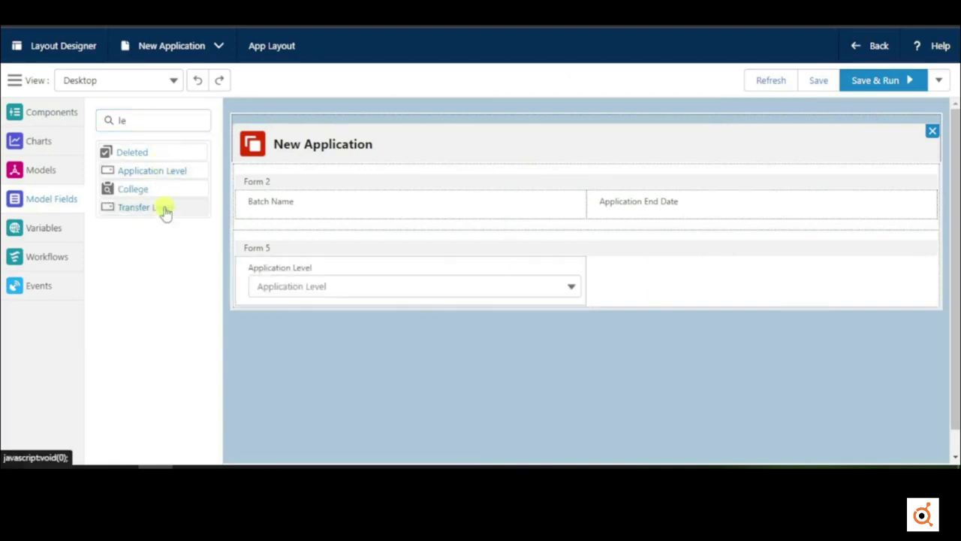
click(162, 208)
key(BackSpace)
key(BackSpace)
text(oth)
click(143, 153)
Make the Transfer Level field conditionally visible with a criterion using the static value 'Transfer'
click(678, 270)
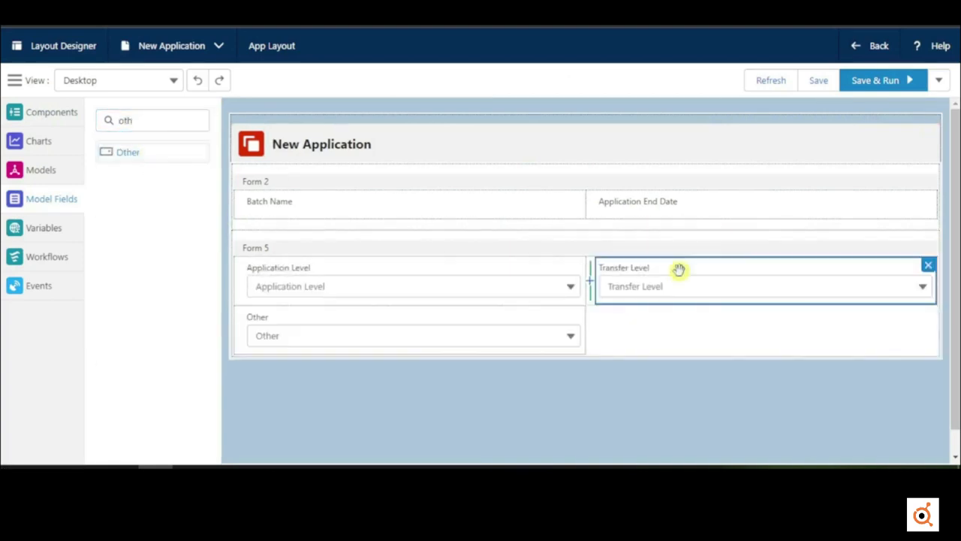
drag(881, 155, 881, 343)
click(811, 240)
click(820, 310)
click(843, 285)
click(301, 224)
click(270, 296)
click(270, 264)
click(278, 314)
click(278, 300)
click(278, 326)
scroll(278, 323, down, 2)
click(285, 248)
click(286, 273)
click(278, 327)
text(Transfer)
click(733, 374)
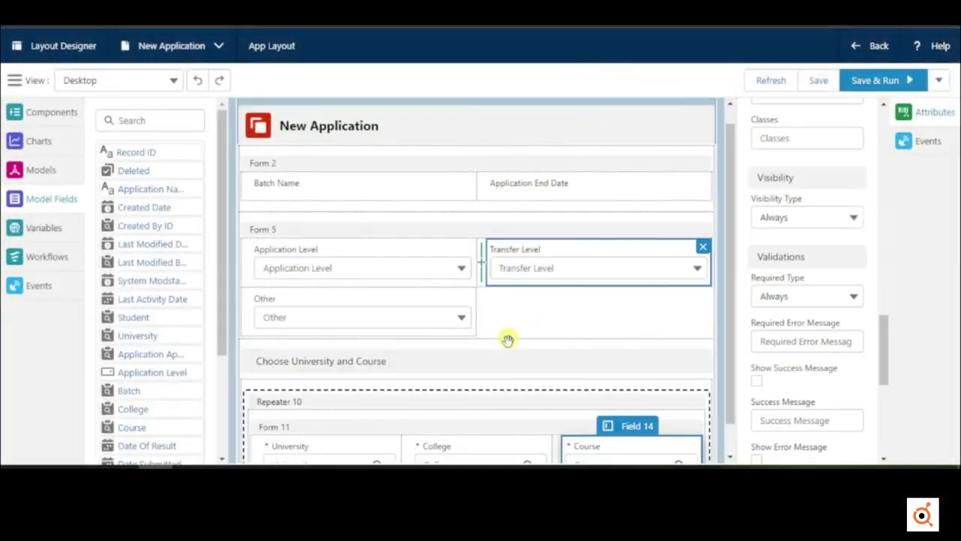
Set the Choose University and Course section's visibility to Conditional and base a new criterion on the Application model
click(508, 339)
drag(884, 151, 878, 365)
scroll(808, 331, down, 3)
click(808, 341)
click(805, 390)
click(841, 388)
click(348, 225)
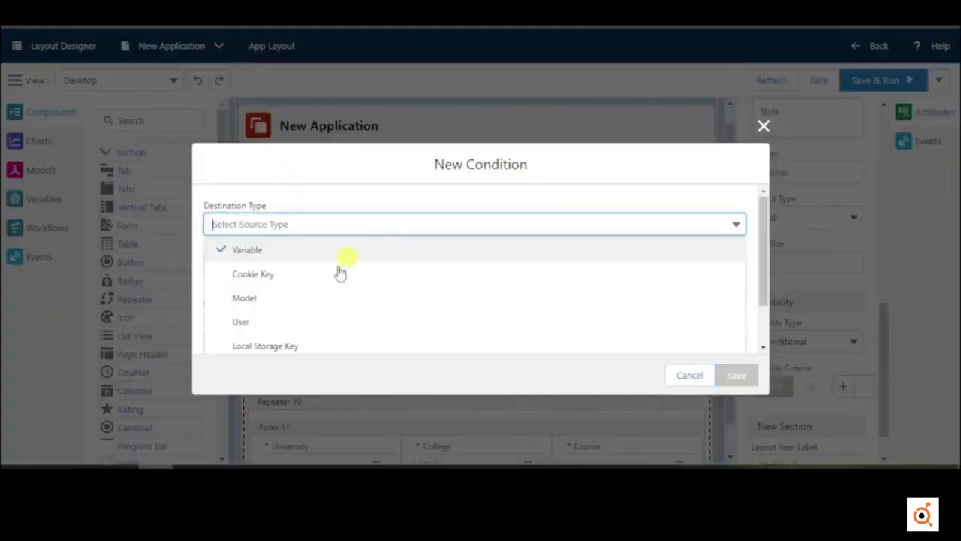
click(300, 251)
double_click(275, 267)
click(273, 265)
click(269, 230)
click(261, 273)
click(260, 268)
click(263, 290)
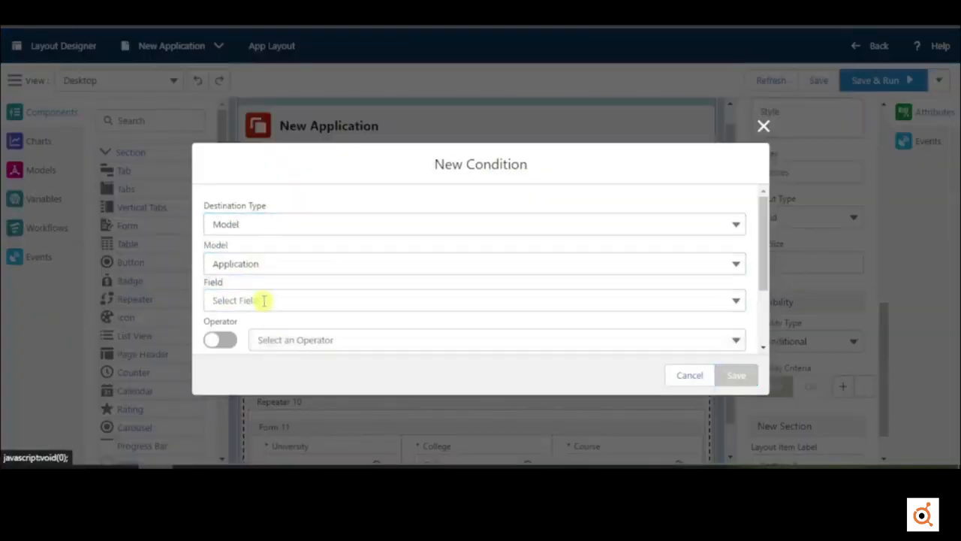
Complete the section's criterion as Application Level Equals the static value 'Freshman' and save it
click(264, 301)
click(269, 325)
click(276, 248)
click(272, 273)
click(266, 325)
text(Fi)
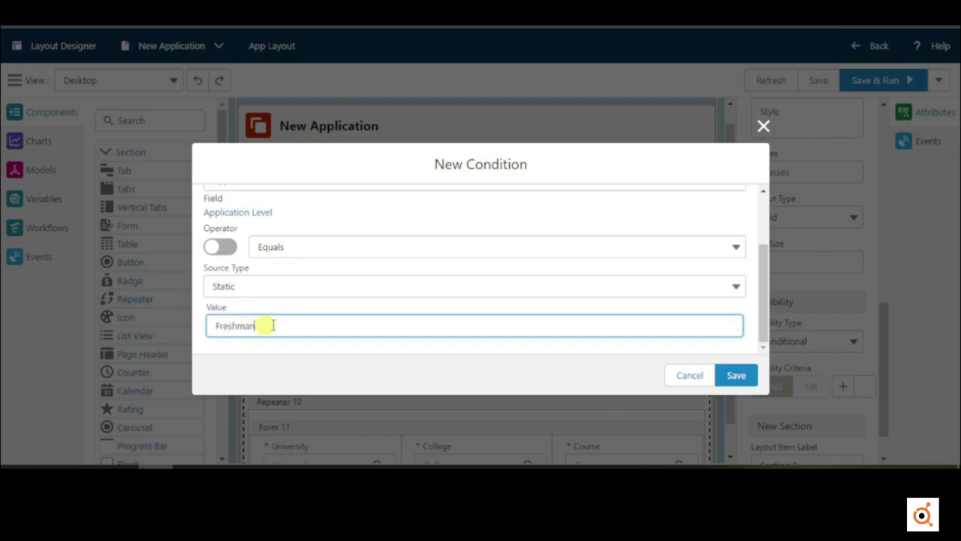
click(734, 375)
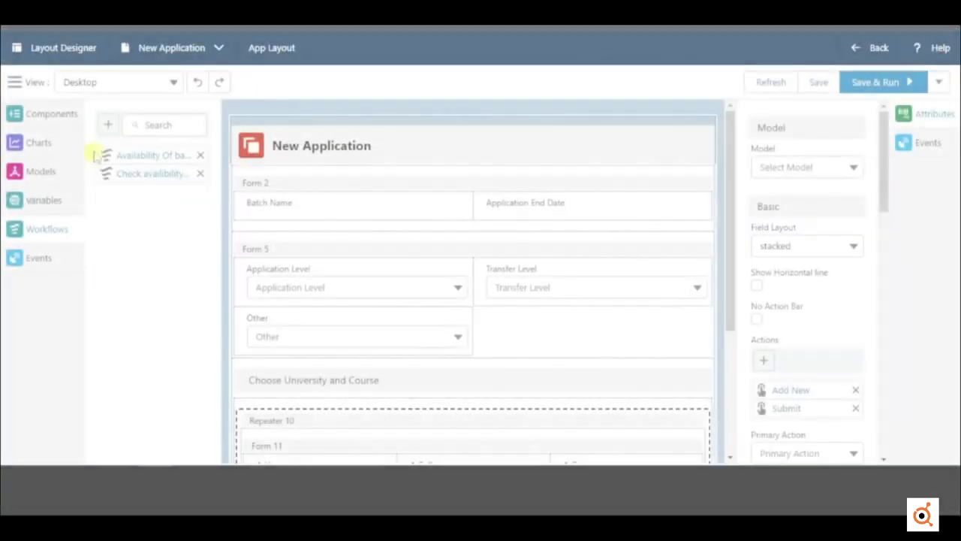
Create a Business workflow labelled 'Loop Workflow'
click(107, 125)
click(398, 253)
text(Loop)
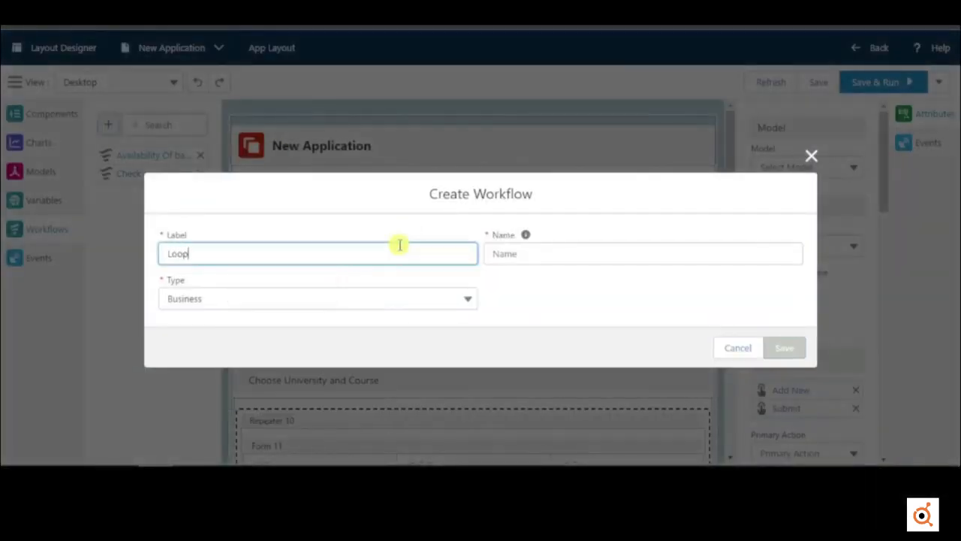
text( Workflow)
key(Return)
Add a Query Records action after Start, labelled 'Query Course' with the name queryCourse, and save it
click(62, 153)
text(q)
drag(24, 216, 232, 229)
click(293, 290)
text(co)
click(299, 315)
click(206, 259)
click(339, 215)
text(Query Course)
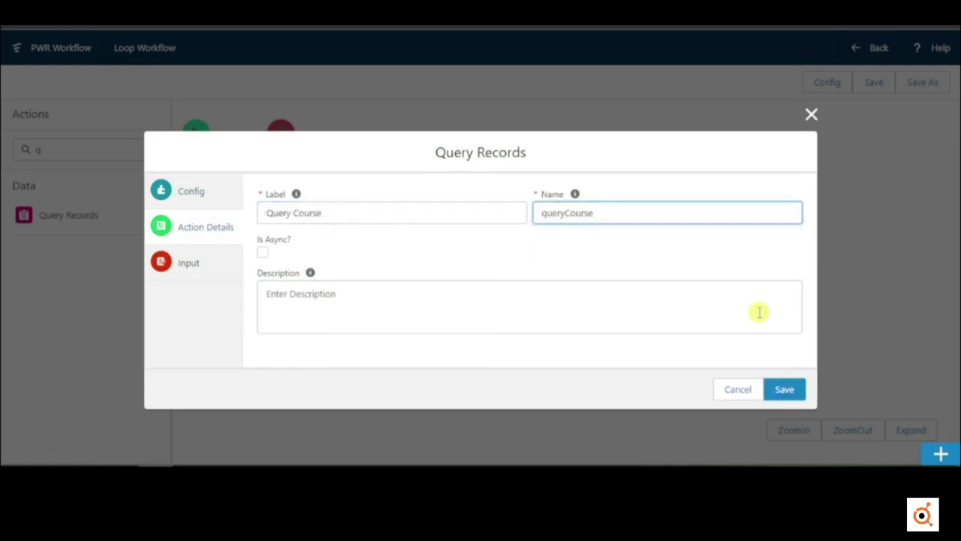
click(785, 389)
Add a Decision action after Query Course and base a new condition on the Course model's Availaible Seats field
key(BackSpace)
text(de)
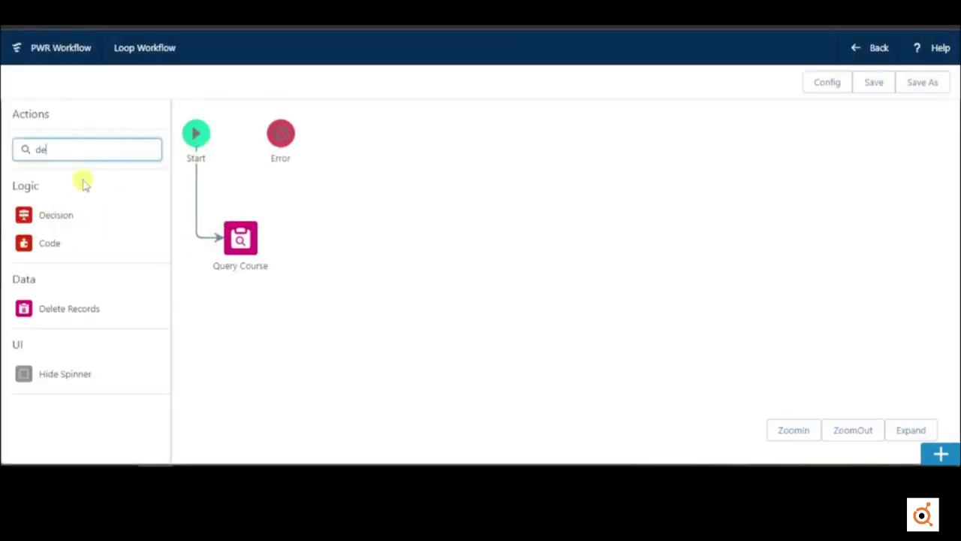
click(308, 235)
click(763, 259)
click(256, 269)
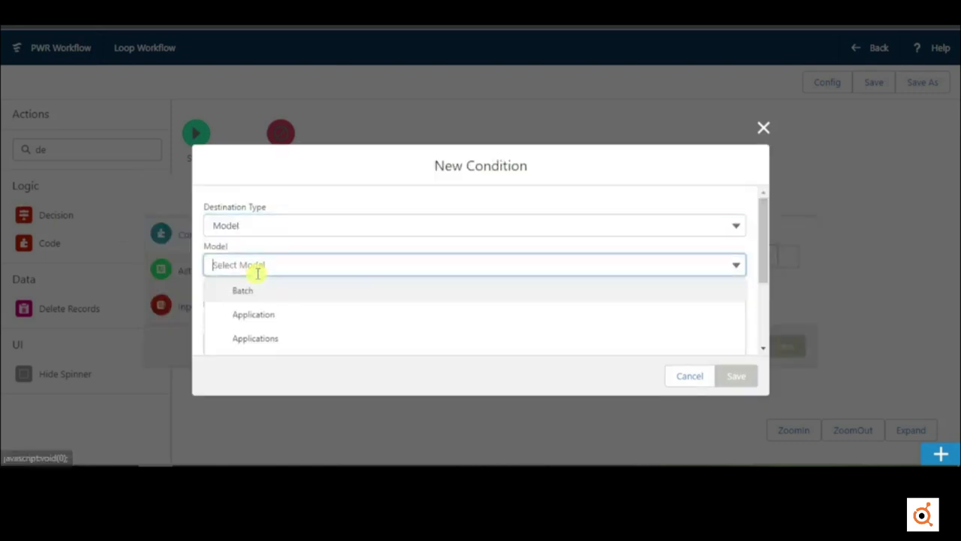
text(co)
click(284, 290)
click(286, 302)
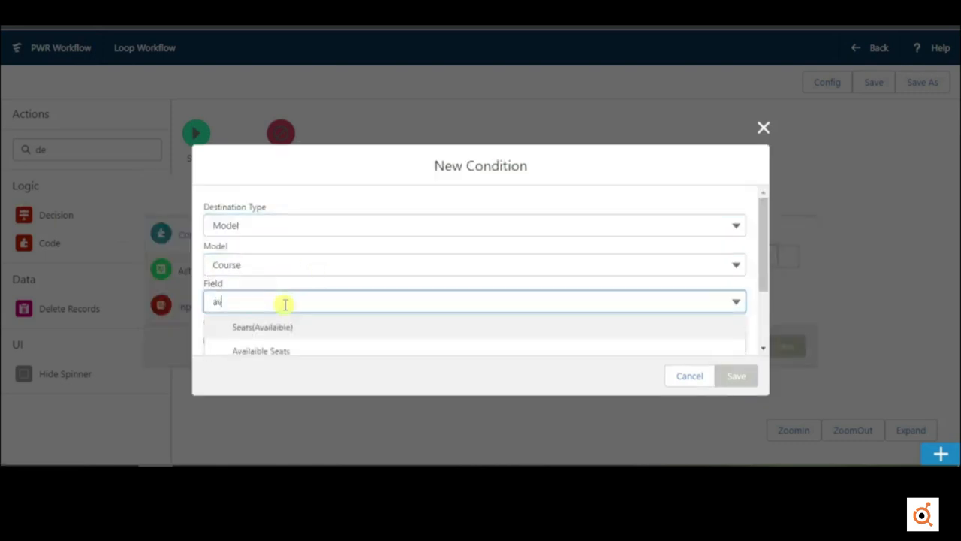
click(282, 350)
Complete the decision's condition as Greater Than the static value 0 and save it
scroll(284, 341, down, 2)
click(294, 249)
click(307, 321)
click(268, 325)
text(0)
click(285, 347)
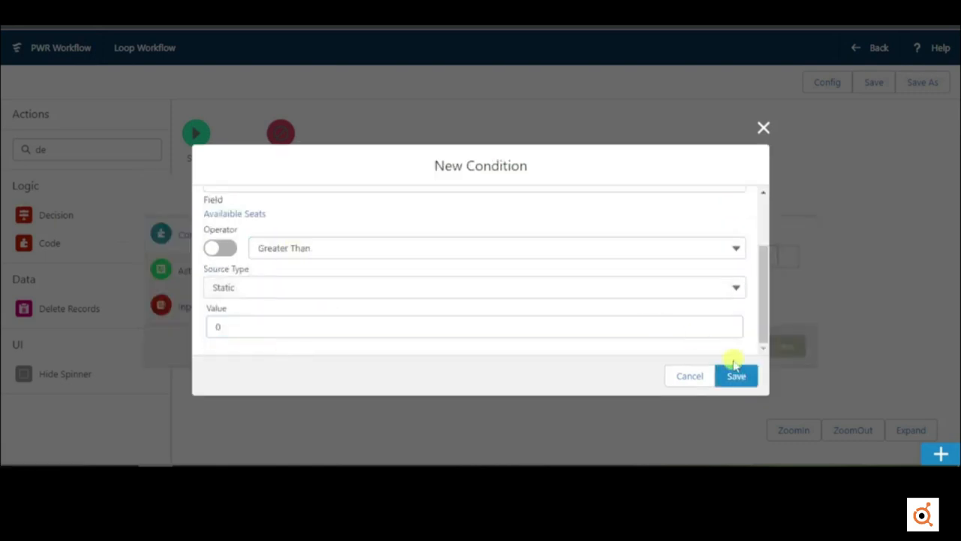
click(736, 376)
Label the decision 'Check is seats are availaible' and save the action
click(232, 262)
click(321, 213)
text(Check is seats are availaible)
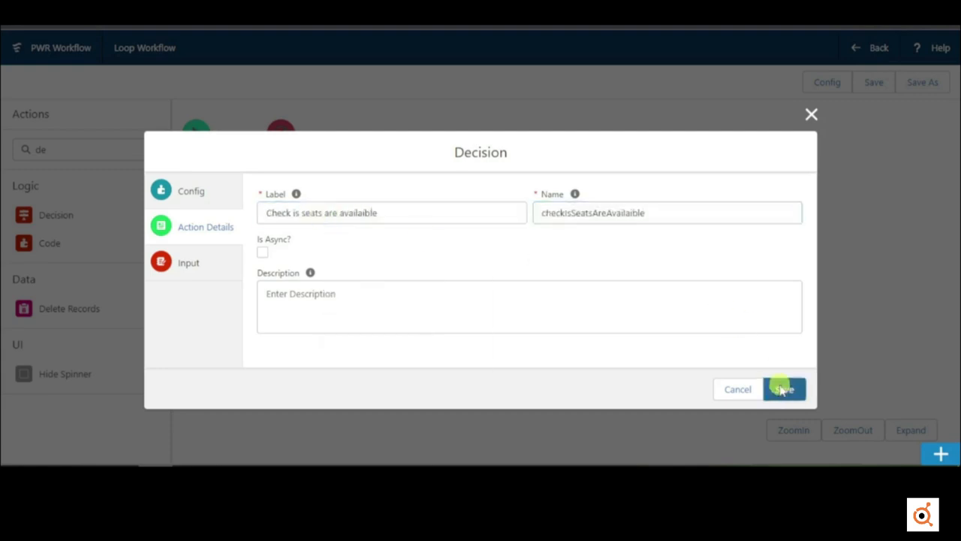
click(784, 390)
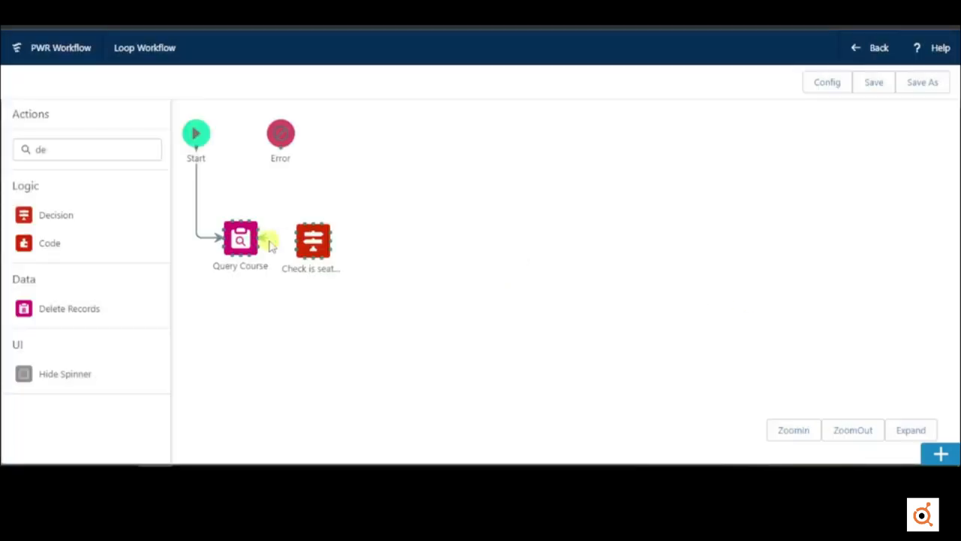
Add an Assignment action beyond the decision and start its first condition with the destination type Model
click(83, 158)
key(ctrl+a)
text(ass)
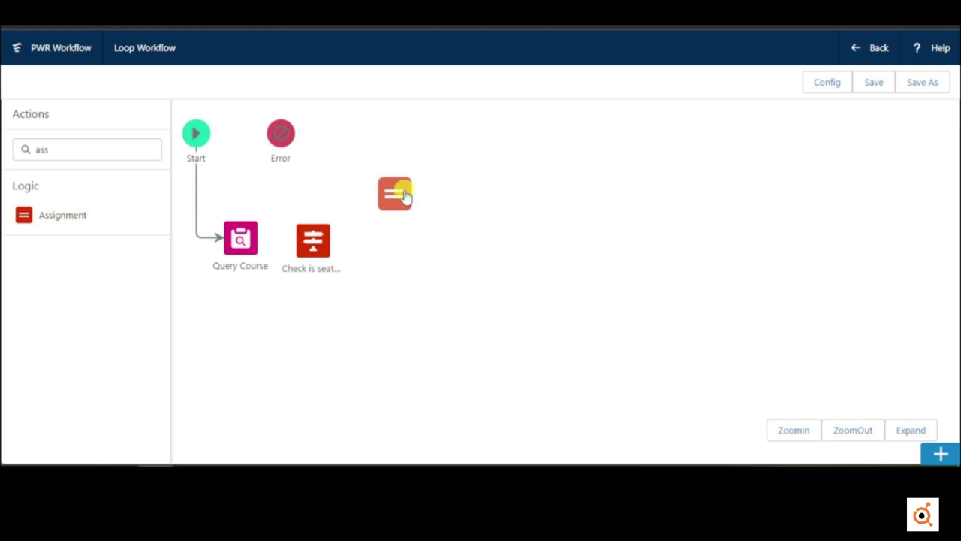
drag(405, 196, 405, 198)
click(285, 240)
click(266, 224)
click(264, 275)
Set the Application(Single) model's Record ID to a static value and save the condition
click(264, 264)
text(sin)
click(283, 290)
click(289, 302)
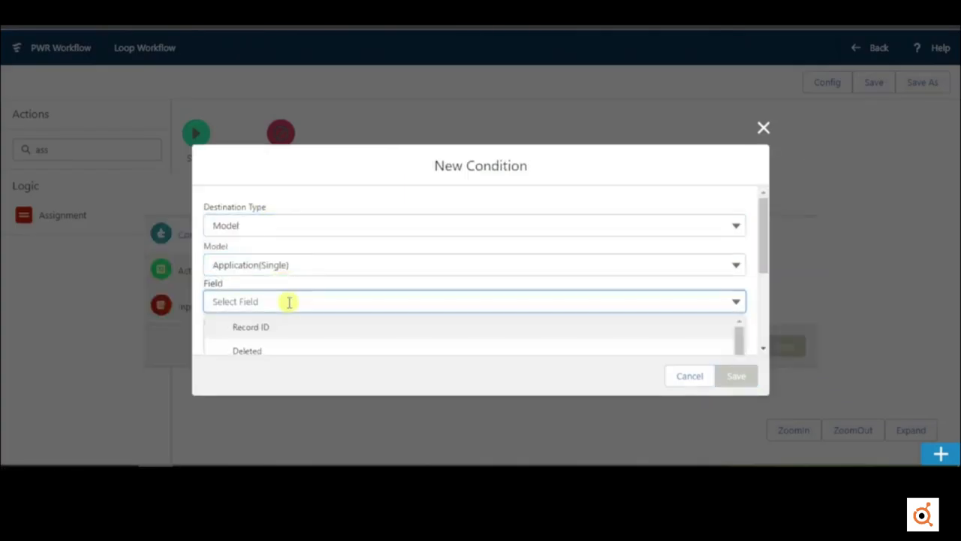
click(250, 327)
click(255, 287)
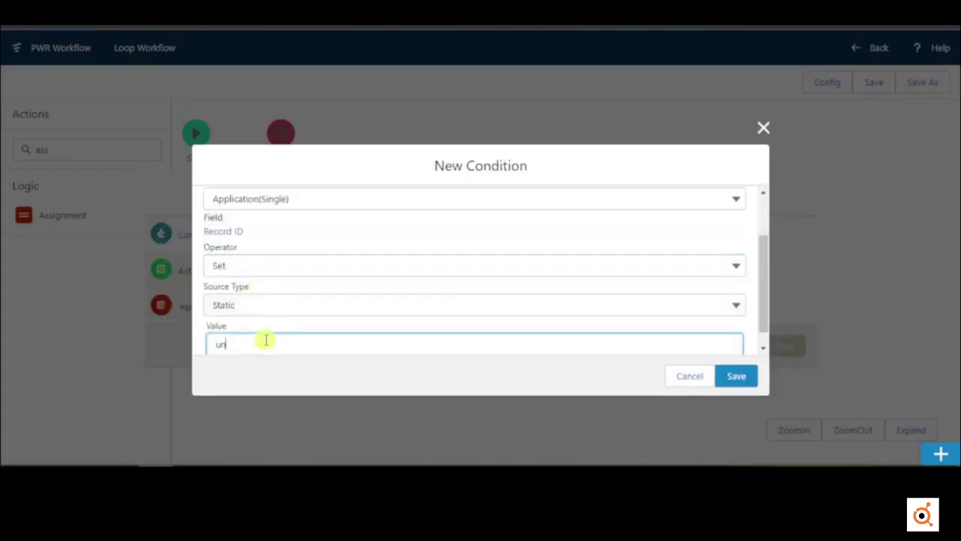
click(740, 380)
Start a second assignment condition with destination type Model and the Application(Single) model
click(281, 228)
click(278, 225)
click(266, 273)
click(260, 266)
text(singl)
click(263, 290)
scroll(230, 264, down, 1)
Assign the static value 'In-Review' to the Status field with the Set operator and save the condition
click(230, 262)
text(sta)
click(243, 309)
click(248, 291)
click(245, 314)
scroll(245, 306, down, 1)
click(269, 332)
text(In-Review)
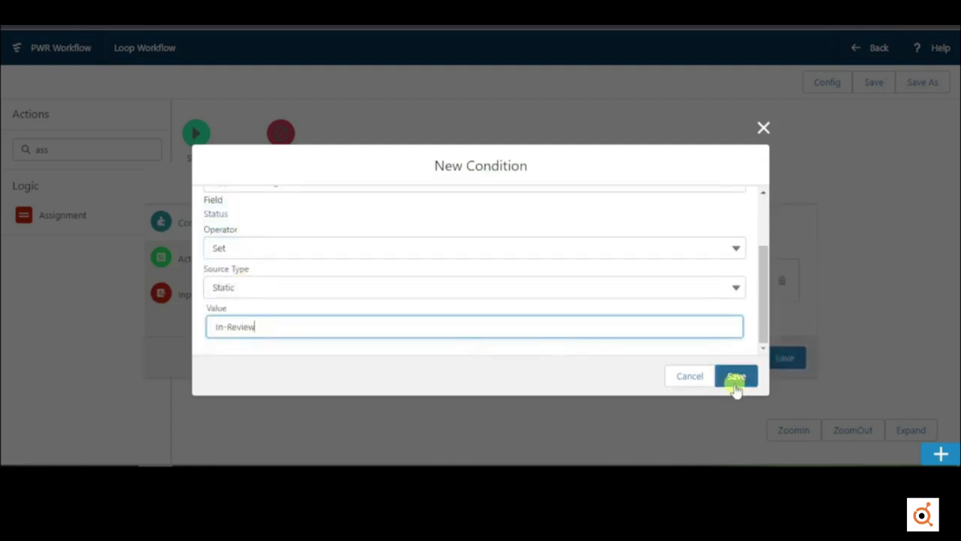
click(736, 387)
Start a third assignment condition on the Application(Single) model's Application Approver field
click(269, 222)
click(268, 226)
click(266, 301)
click(269, 266)
text(sing)
click(272, 290)
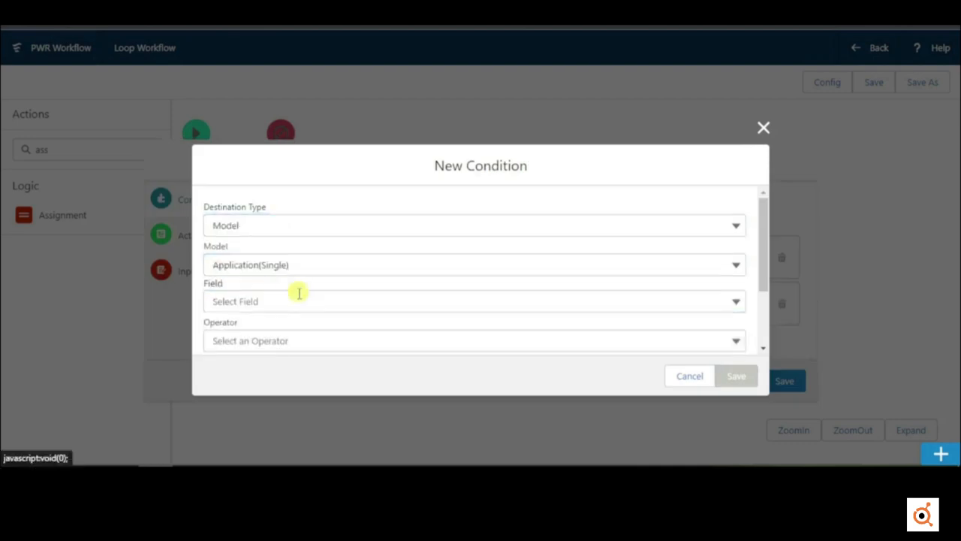
click(297, 301)
text(app)
click(294, 334)
Use the Set operator for Application Approver and take its source from the Course model
scroll(248, 301, down, 1)
click(242, 268)
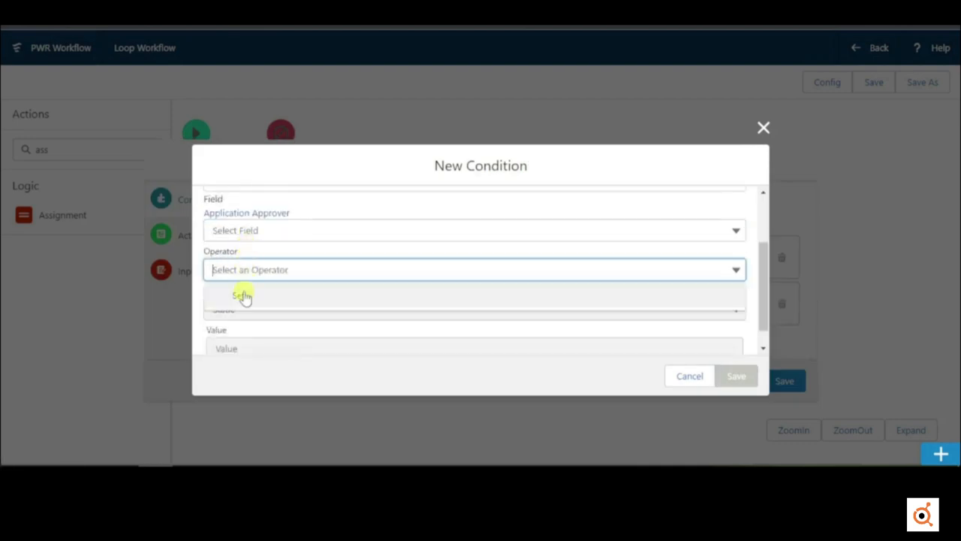
click(242, 295)
click(260, 307)
click(248, 334)
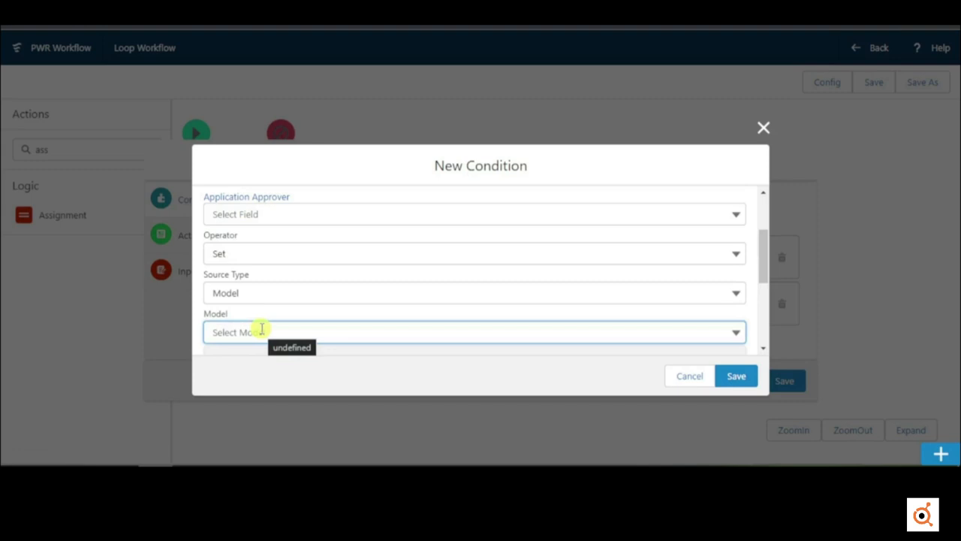
click(264, 353)
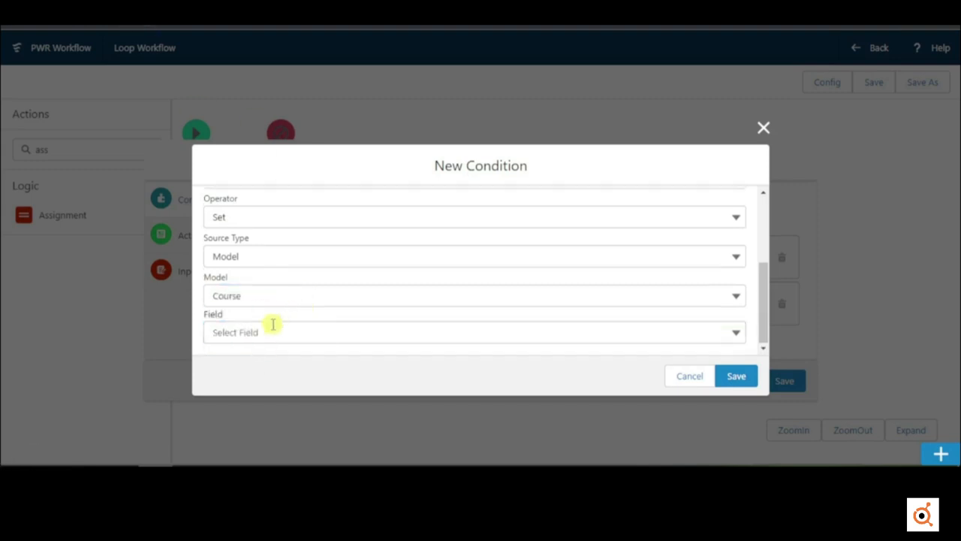
Complete the condition with the head of the Course's Department as source and save the assignment as 'Assign Fields'
click(274, 325)
text(dep)
click(260, 340)
click(277, 332)
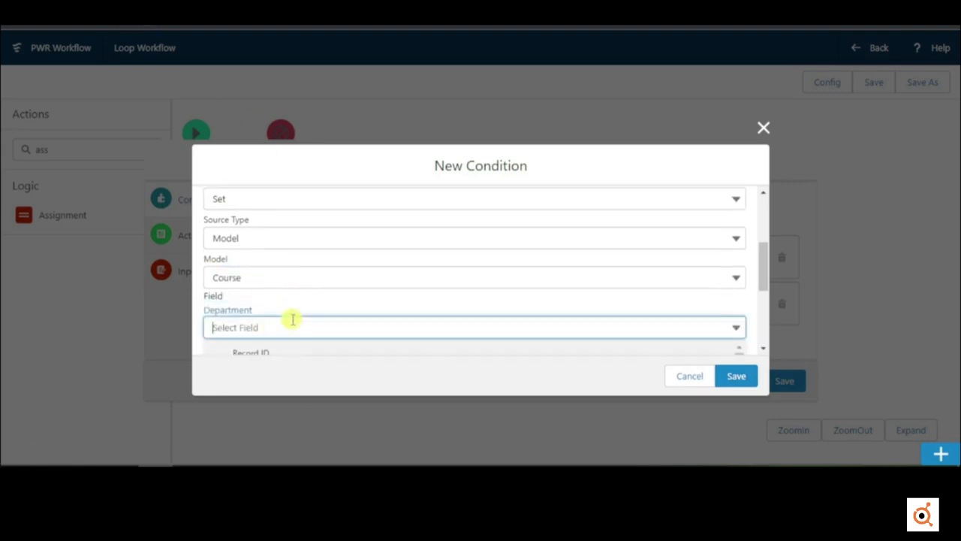
text(hea)
click(281, 347)
click(299, 332)
click(248, 350)
click(715, 376)
click(787, 402)
click(874, 82)
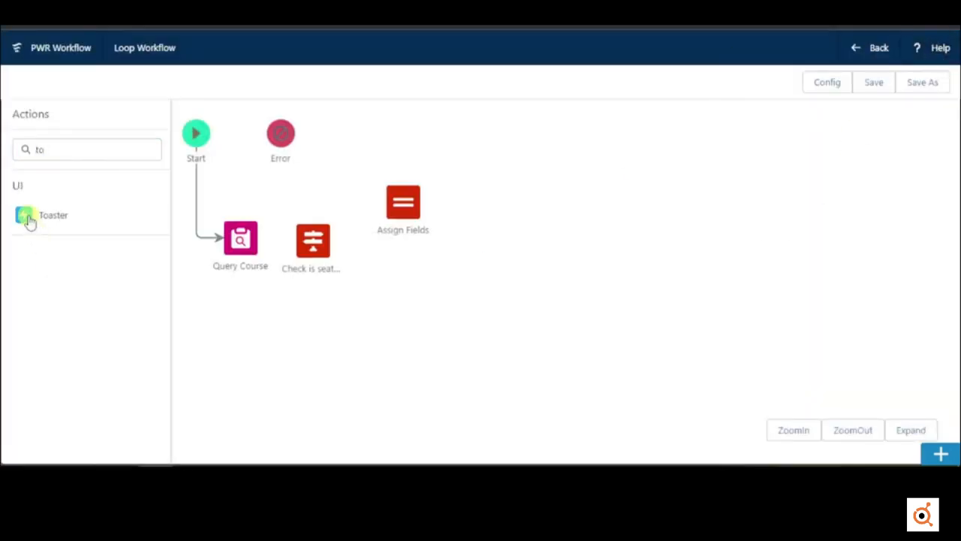
Add a Toaster action below Assign Fields, choose its type and paste its text
double_click(411, 293)
click(309, 198)
click(300, 246)
click(300, 241)
key(ctrl+v)
Label the toaster 'Error' with the name error and save it
click(226, 213)
click(295, 210)
text(Error)
key(Tab)
text(error)
click(784, 389)
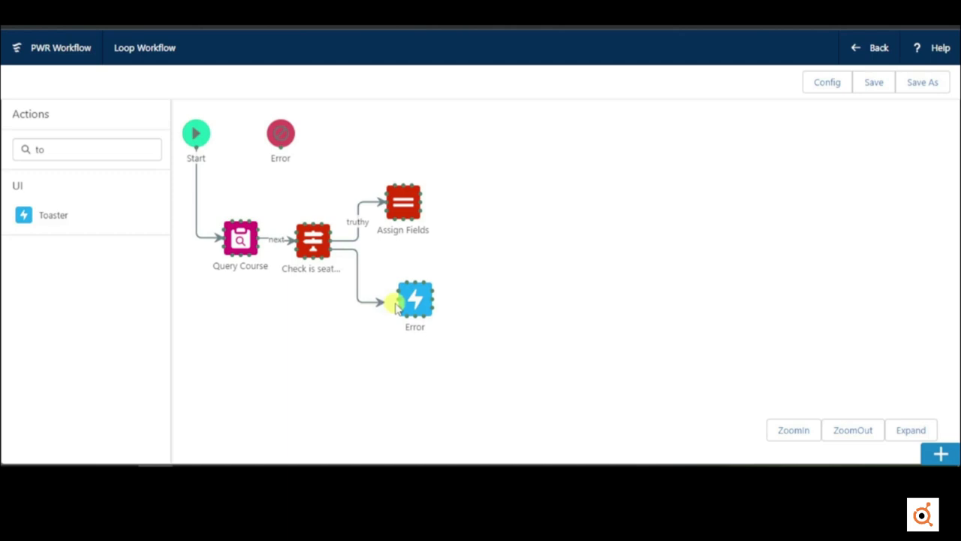
Add an Update Records action after Assign Fields and base it on the application model
double_click(100, 153)
text(up)
drag(27, 220, 462, 196)
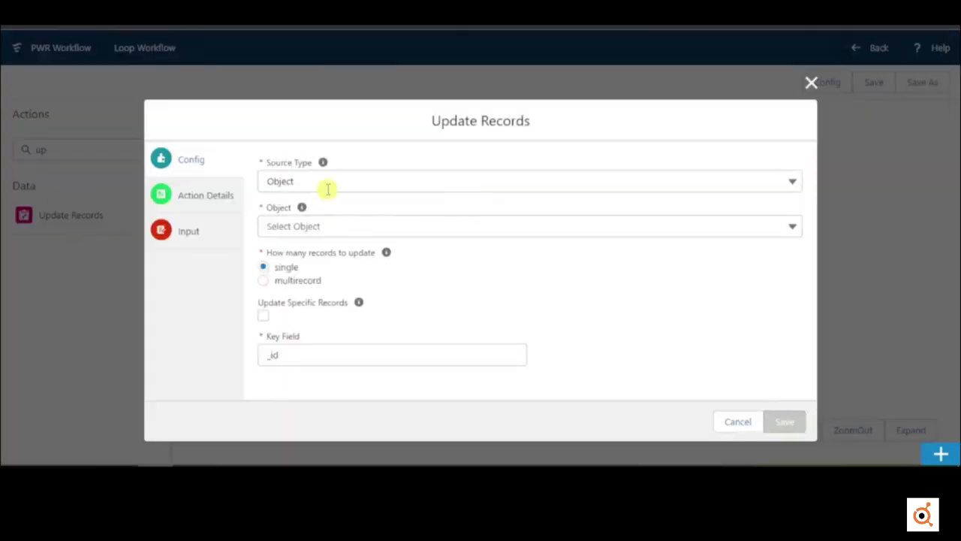
click(326, 186)
click(329, 244)
click(334, 290)
text(ap)
click(316, 315)
Save the Update Records action labelled 'Create Application' and connect Assign Fields to it
click(192, 258)
click(323, 213)
text(Create Application)
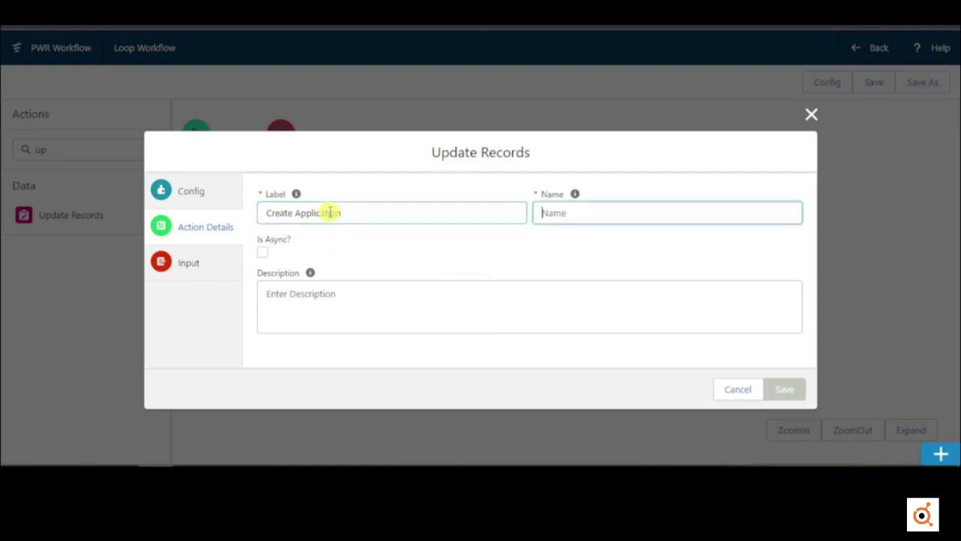
click(784, 389)
drag(425, 203, 422, 203)
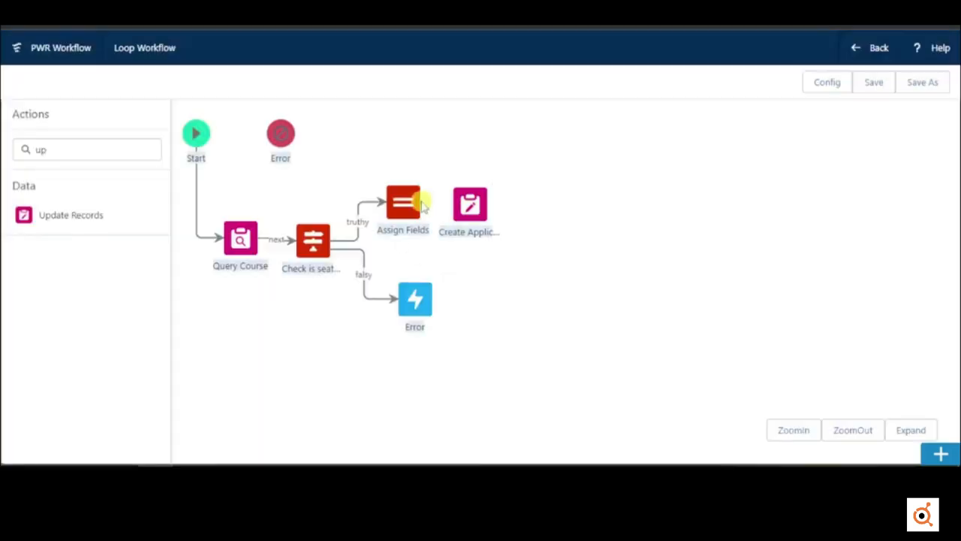
Add a Toaster after Create Application with the texts 'You have successfully submitted the application' and 'your application submitted for review'
click(101, 148)
key(BackSpace)
key(BackSpace)
text(to)
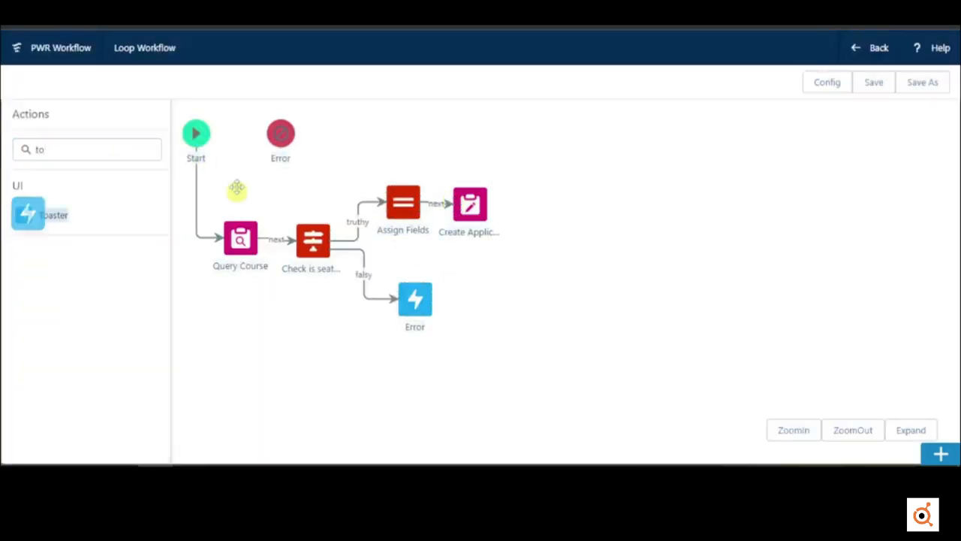
drag(236, 189, 538, 200)
click(282, 197)
click(285, 220)
click(307, 242)
text(You have successfully submitted the application)
click(416, 280)
text(your application submitted for review)
Save the toaster labelled 'Success' and return to the New Application layout with the workflow saved
click(202, 212)
click(275, 211)
text(Success)
click(784, 389)
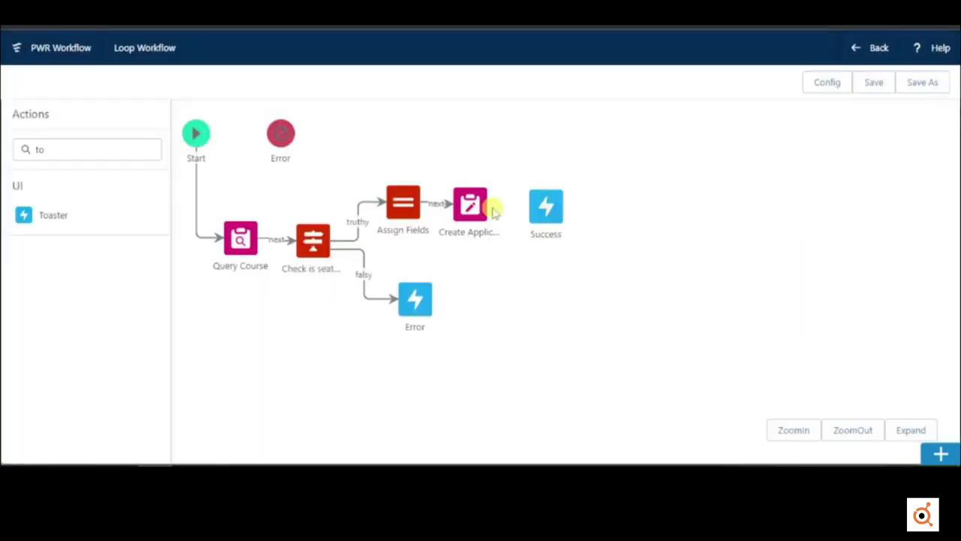
click(876, 82)
click(871, 47)
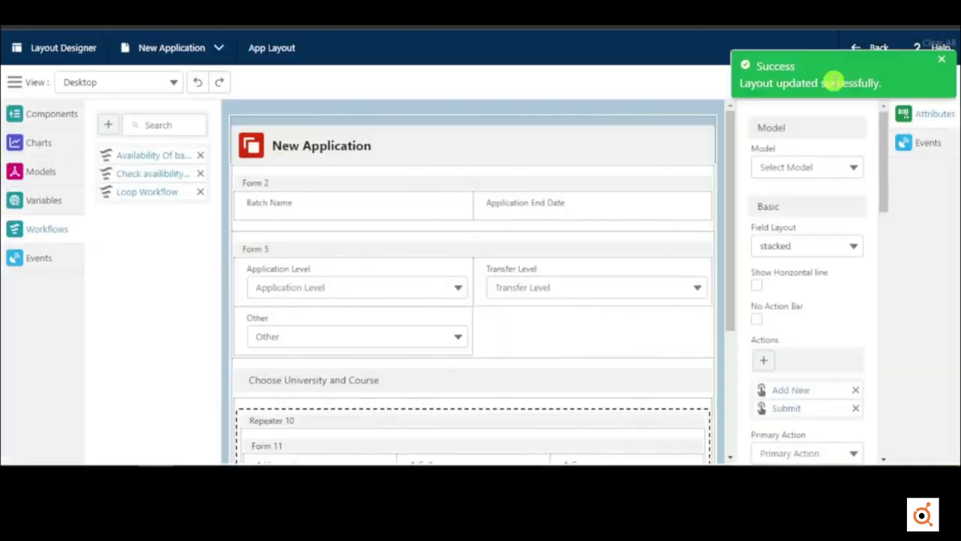
Add a new event to the New Application layout and save it
click(41, 260)
click(297, 242)
text(S)
click(784, 351)
Create a workflow labelled 'Save Application' for the layout
click(68, 229)
click(109, 126)
text(Save Application)
click(784, 348)
Add a Show Spinner action to the workflow, configure it and save it labelled 'Show Spinner'
click(94, 150)
text(spi)
drag(24, 215, 315, 240)
click(268, 272)
click(285, 287)
click(300, 316)
click(208, 259)
click(416, 219)
text(Show Spinner)
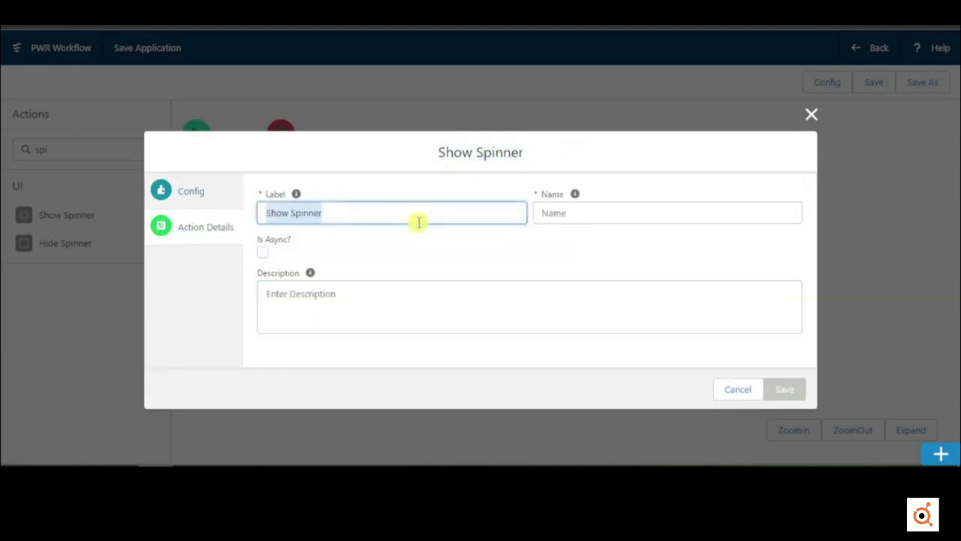
click(785, 389)
Add a Query Records action beside Show Spinner with source type Model and the Student model
double_click(98, 151)
text(q)
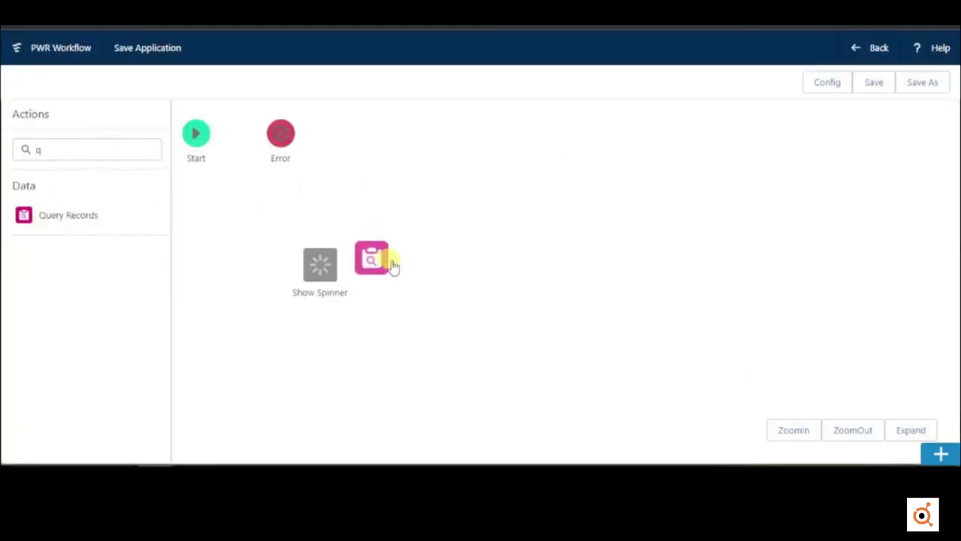
drag(385, 259, 383, 259)
click(301, 170)
click(300, 240)
click(307, 290)
click(308, 316)
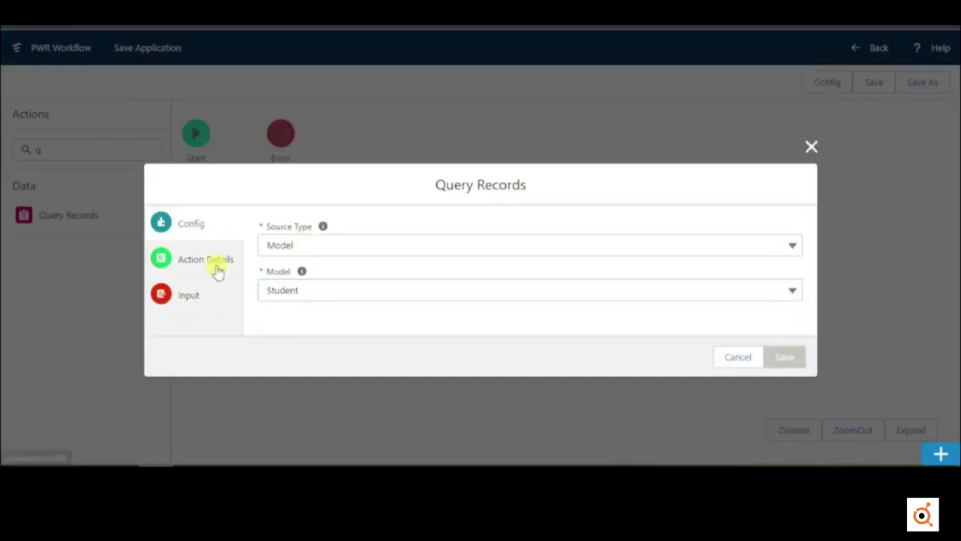
Label the Query Records action 'Query student' and save it
click(219, 275)
click(300, 212)
text(Query Student)
key(Tab)
click(785, 389)
Find the Assignment action and shift the Show Spinner and Query student nodes left on the canvas
double_click(118, 150)
text(ass)
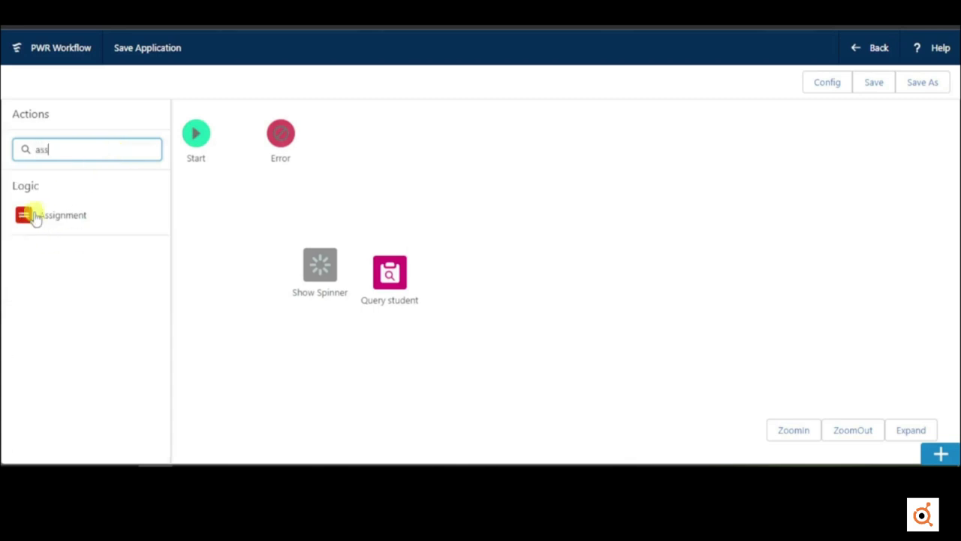
drag(318, 265, 250, 277)
drag(387, 278, 348, 278)
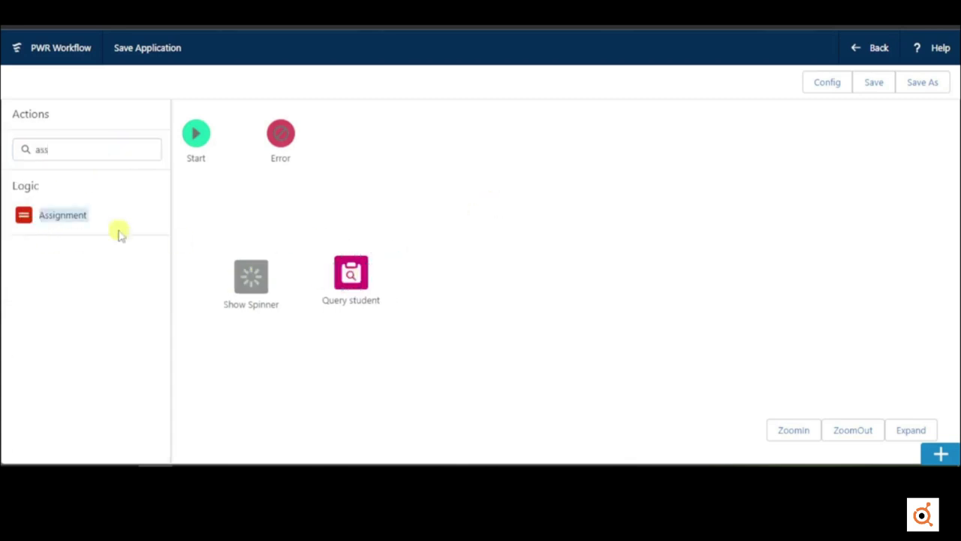
Add an Assignment action beside Query student and start a condition with destination type Model and the Application(Multiple) model
drag(420, 273, 420, 273)
click(276, 257)
click(272, 226)
click(266, 299)
click(265, 265)
text(m)
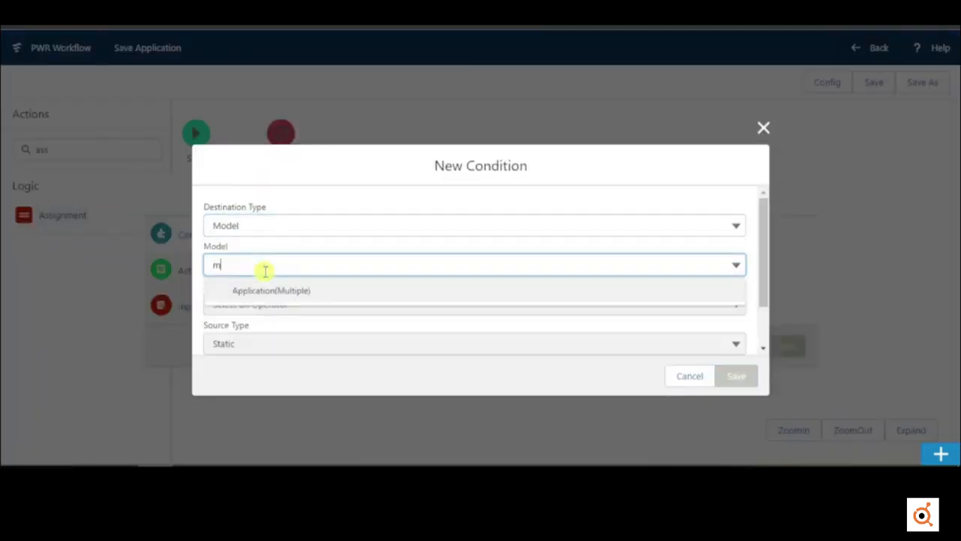
click(280, 292)
Set the condition's operator to Append with source type Model and save the condition
scroll(281, 292, down, 2)
click(263, 292)
scroll(262, 341, down, 2)
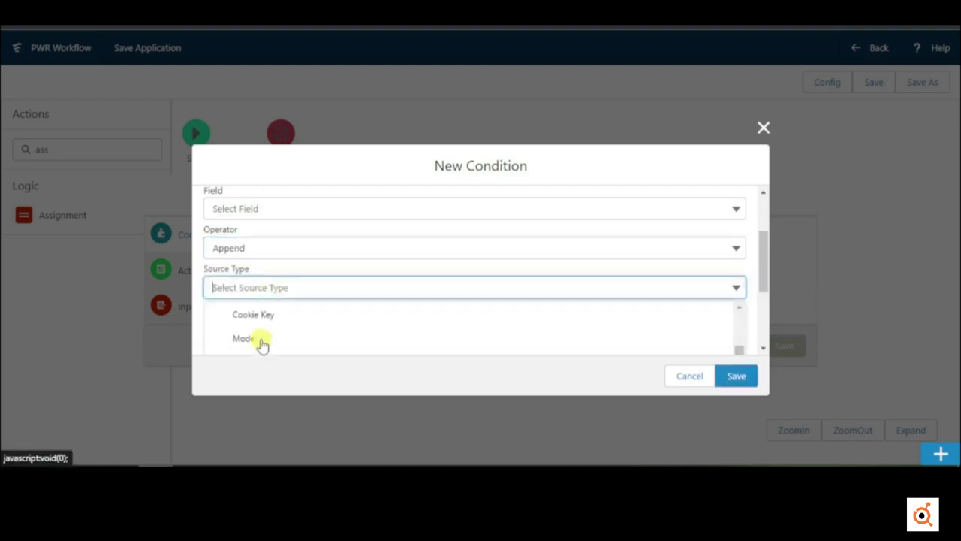
click(261, 340)
click(260, 300)
click(736, 376)
Label the Assignment action 'Append Model' and save it
click(177, 260)
click(293, 212)
text(Append Model)
click(784, 389)
Add a Loop action beside Append Model and configure it to use the Application(Multiple) model
double_click(76, 157)
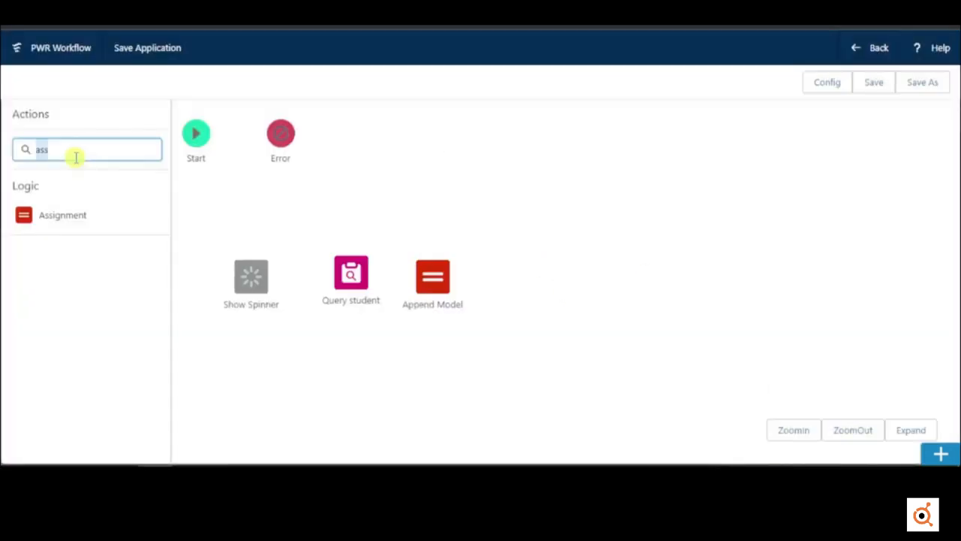
drag(26, 219, 422, 227)
click(324, 214)
click(323, 315)
click(326, 262)
click(320, 337)
click(316, 339)
text(Application(Multiple)
click(322, 367)
Label the loop action 'Loop' and save it
click(322, 211)
text(Loop)
click(784, 389)
Add a Hide Spinner action beside Loop for the New Application page header and save it labelled 'Hide Spinner'
double_click(129, 151)
text(hid)
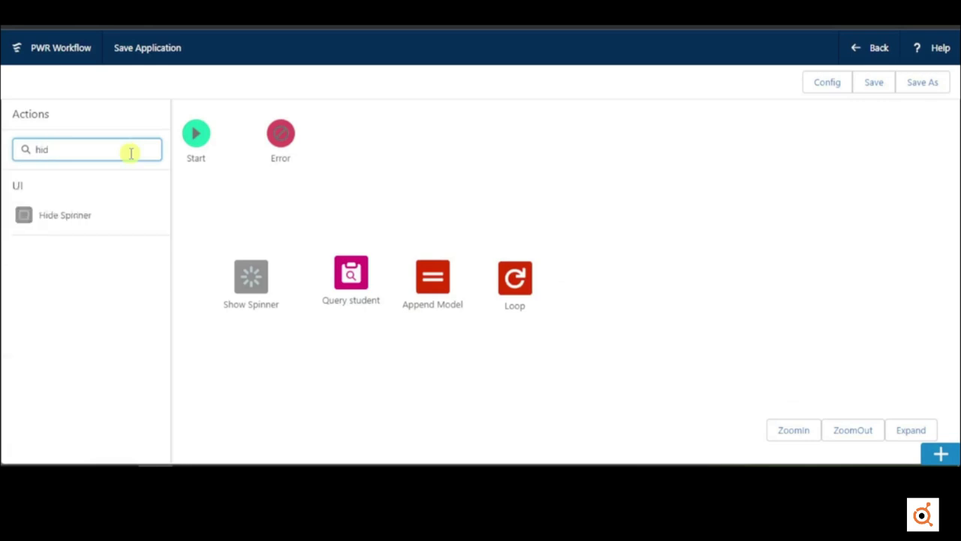
drag(164, 186, 556, 236)
click(325, 267)
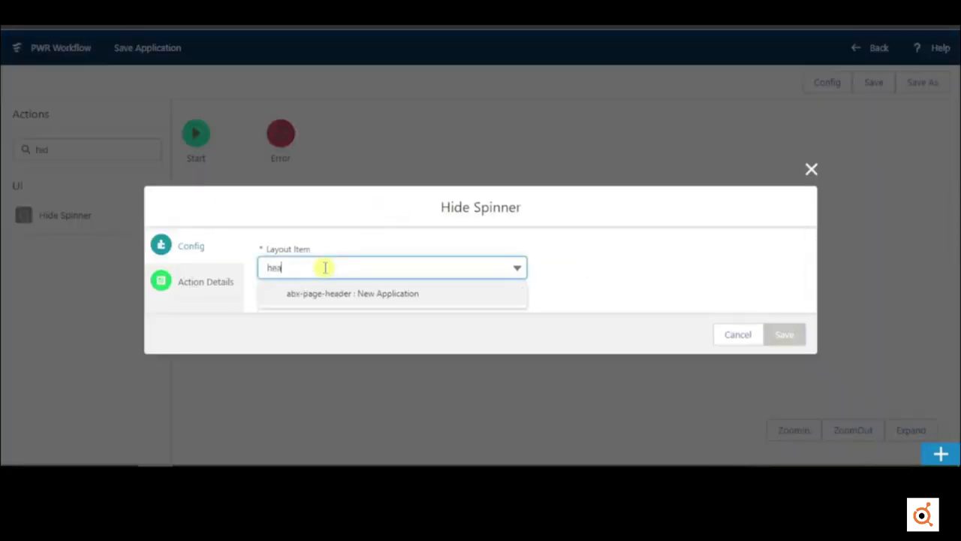
click(209, 278)
drag(463, 211, 464, 211)
click(784, 389)
Add and configure an Emit Event action labelled 'Emit Event' beside Hide Spinner, and save the workflow
double_click(97, 150)
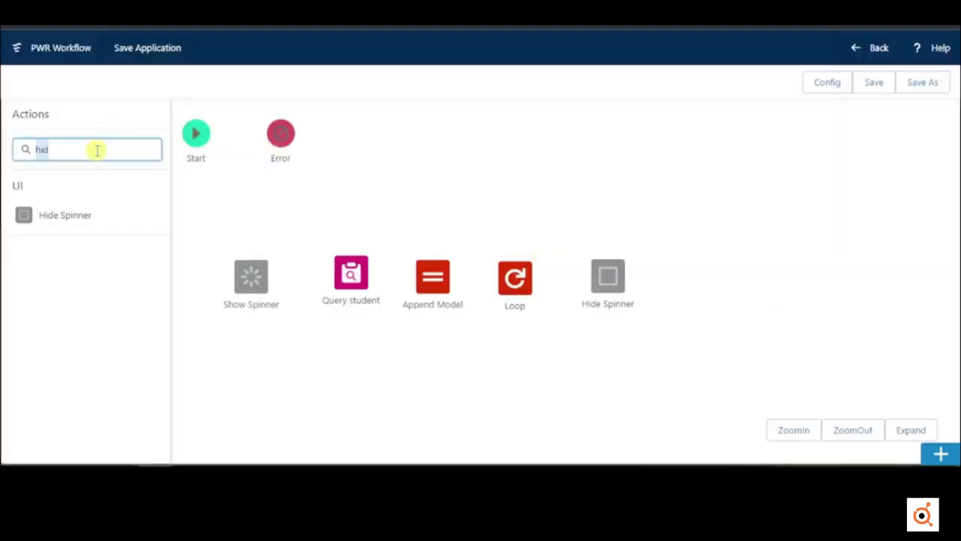
drag(682, 258, 682, 259)
click(308, 268)
click(293, 299)
click(225, 285)
drag(443, 154, 361, 213)
click(776, 385)
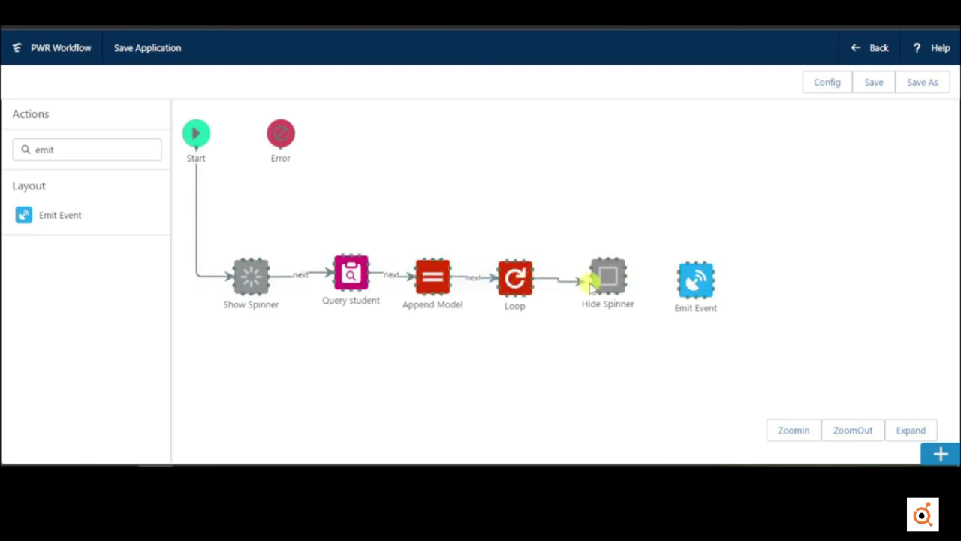
click(875, 82)
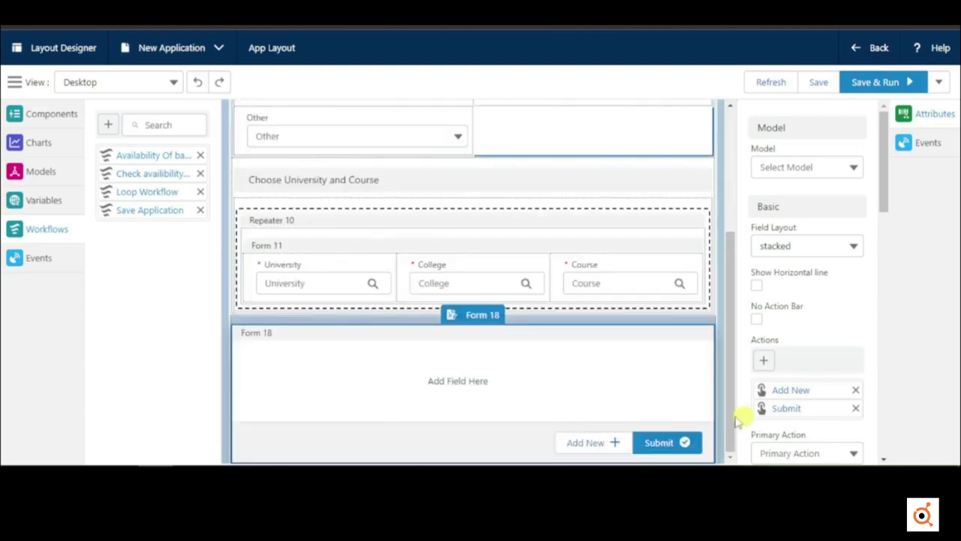
Assign the Save Application workflow to the Submit action's event on Form 18 and save the layout
click(904, 143)
click(810, 319)
text(fl)
click(804, 353)
click(854, 358)
click(425, 268)
text(s)
click(386, 292)
click(881, 335)
click(825, 84)
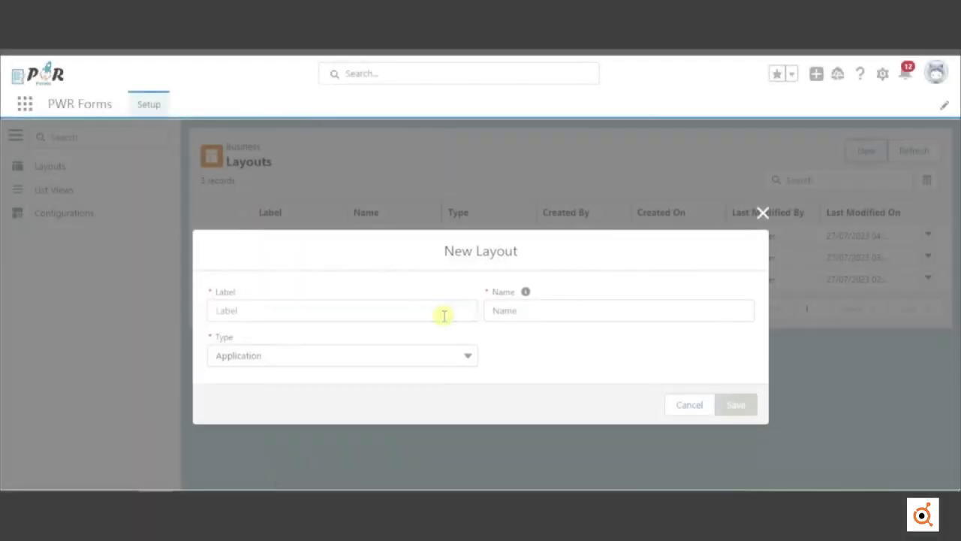
Create an Application-type layout labelled 'Applications to approve' with the name applicationsToApprove
click(444, 311)
text(Applications to approve)
key(Tab)
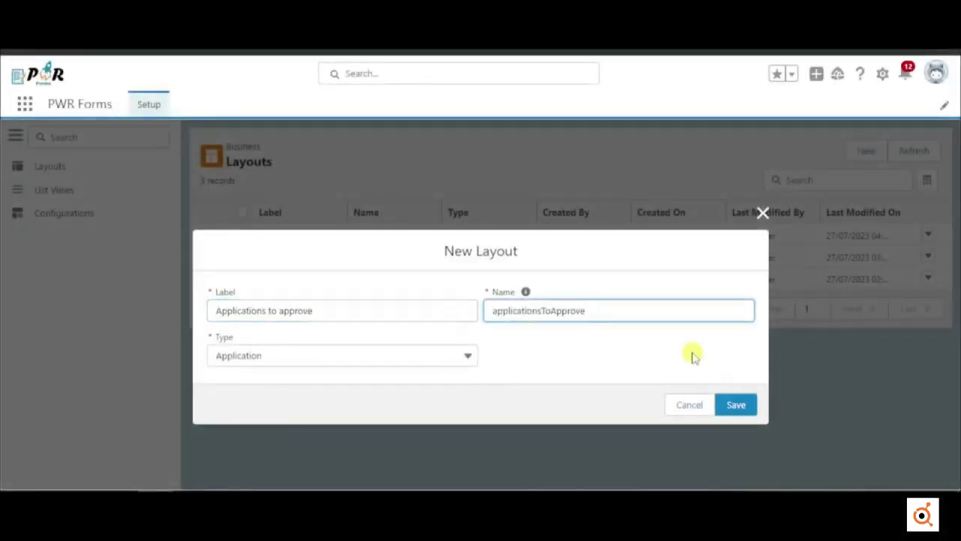
click(736, 405)
Add a Table to the layout and bind it to a new model labelled 'Applications' on the Application object
click(613, 306)
click(136, 271)
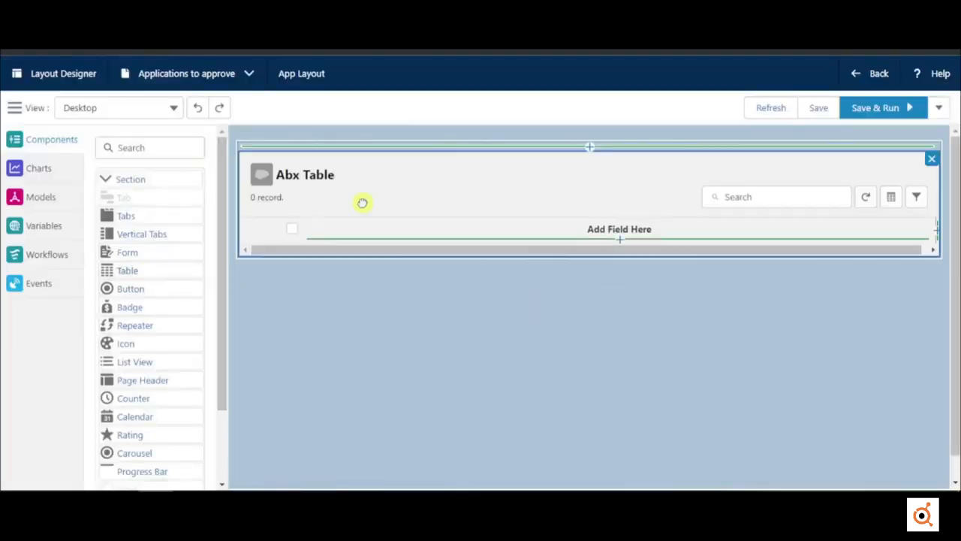
click(362, 202)
click(784, 193)
click(783, 234)
click(667, 203)
text(app)
click(571, 302)
click(391, 253)
text(s)
click(881, 449)
Set the table's title to 'Applications', its subtitle to 'Applications for review' and its icon to the green document
drag(791, 238, 730, 236)
key(BackSpace)
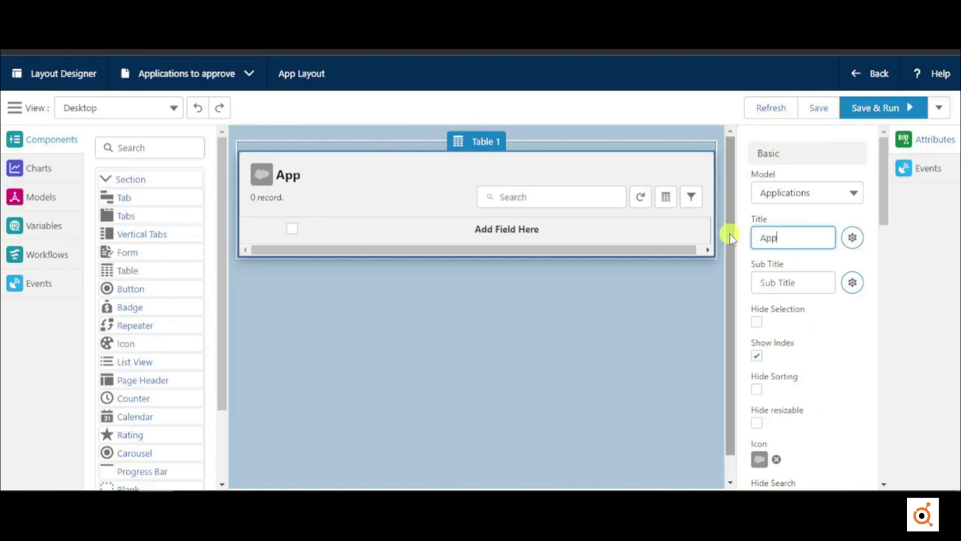
text(Applications for)
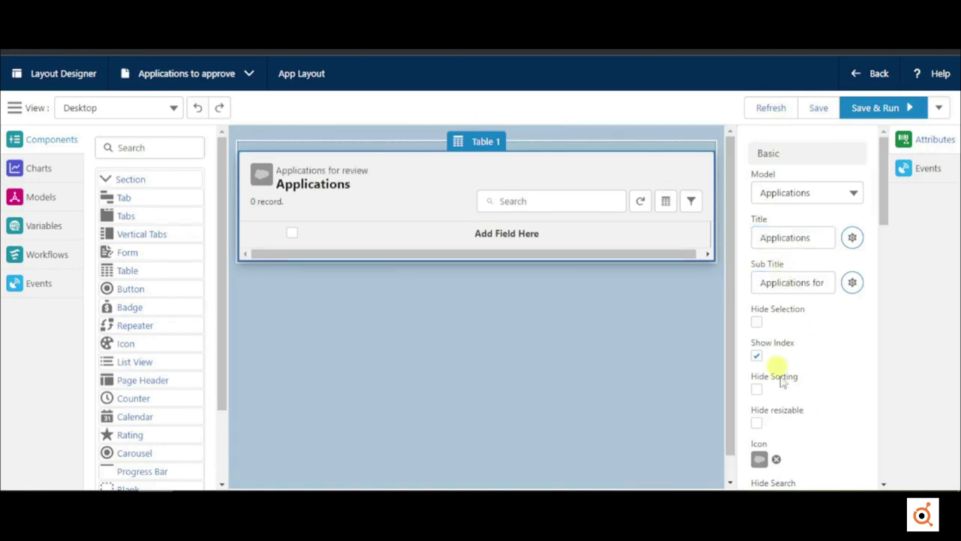
click(759, 458)
click(301, 333)
Add the Application Name, University, College, Course and Status fields to the table, with Student between University and College
click(509, 240)
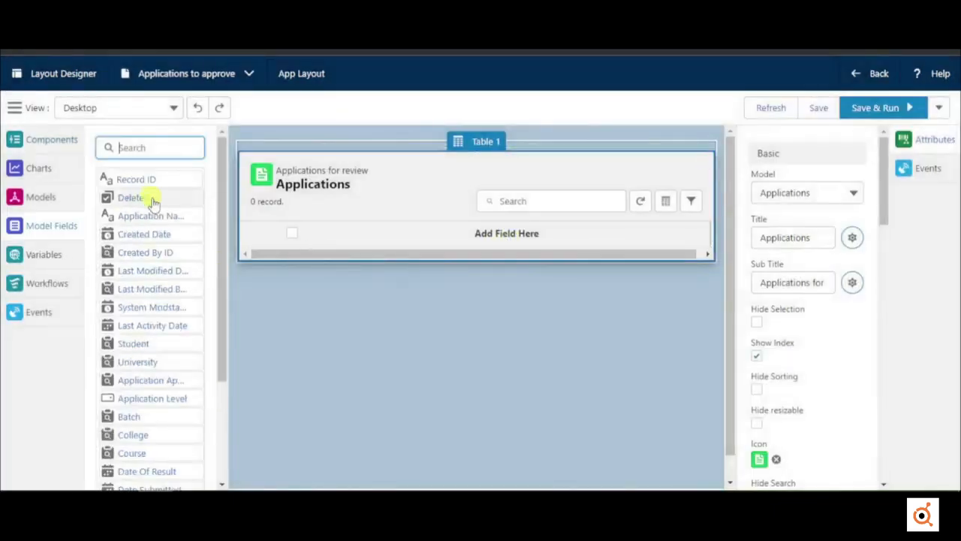
click(168, 219)
click(149, 453)
scroll(146, 450, down, 3)
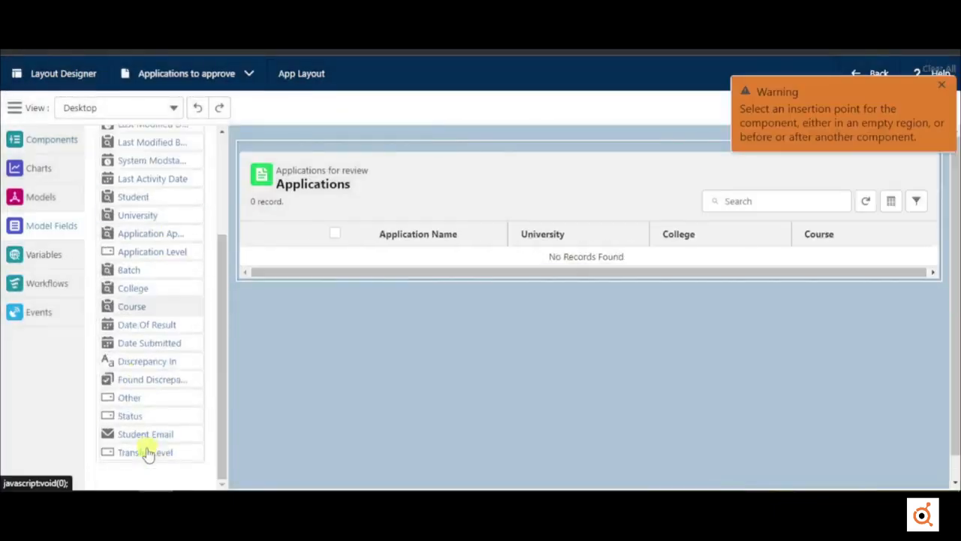
click(152, 414)
click(691, 266)
drag(133, 416, 421, 225)
Create a table row action labelled 'Review' with the neutral variant
drag(884, 214, 884, 368)
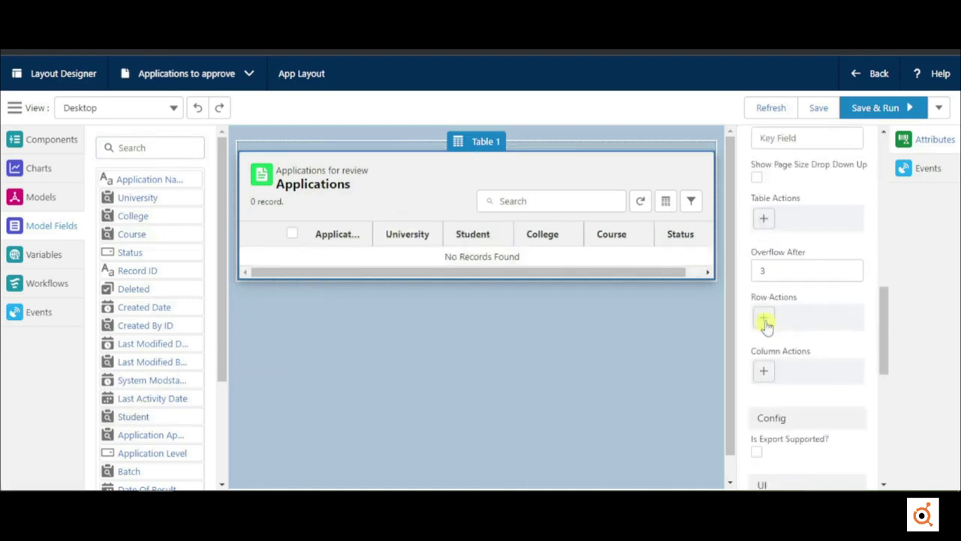
click(770, 324)
click(360, 257)
text(Review)
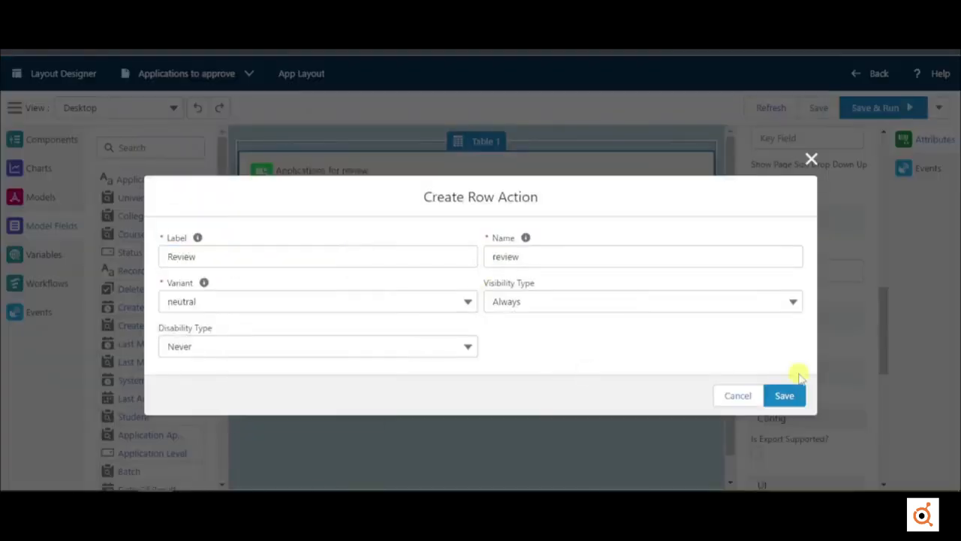
click(787, 394)
Start a filter in the Applications model's criteria on the Application Approver field
click(53, 202)
click(141, 183)
click(106, 271)
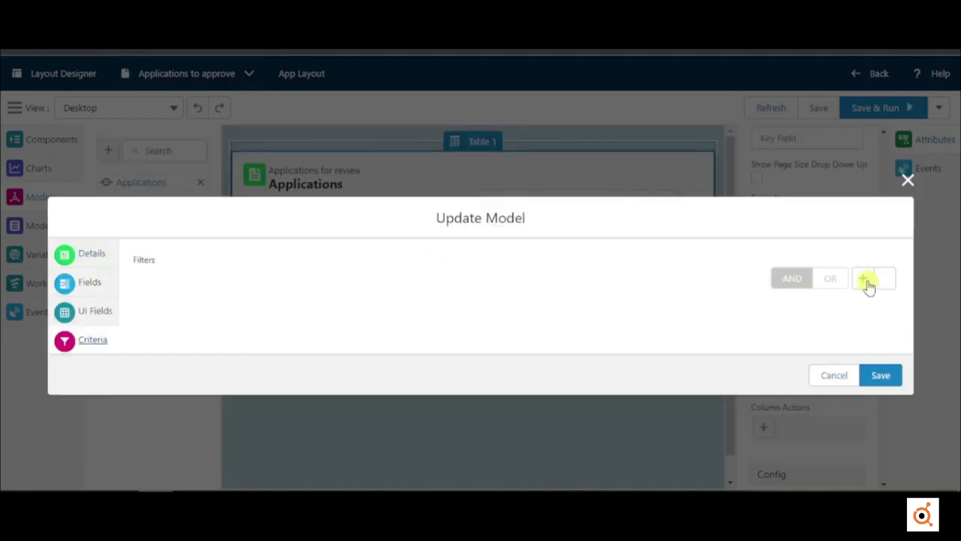
click(867, 280)
click(347, 251)
text(app)
click(272, 300)
Set the filter to equal source type User with value id, and save the filter, model and layout
click(283, 343)
click(273, 373)
click(263, 358)
text(i)
scroll(256, 358, down, 1)
click(251, 358)
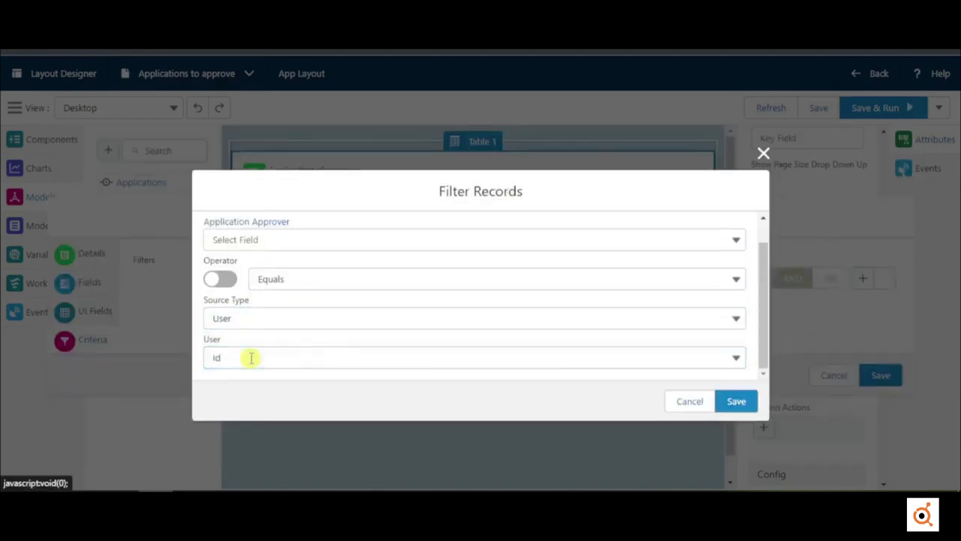
click(736, 402)
click(876, 379)
click(825, 111)
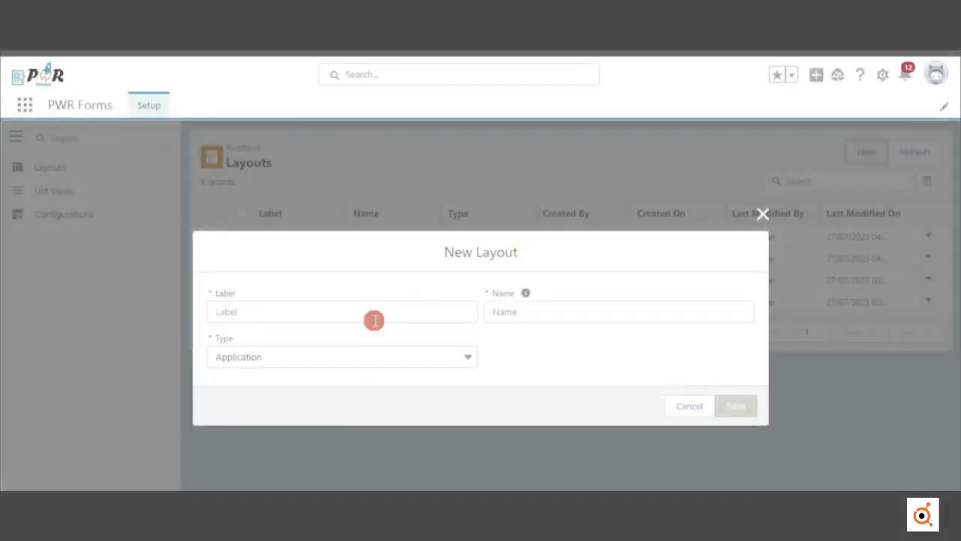
Create a new Application-type layout labelled 'Application Review'
click(374, 321)
text(Application)
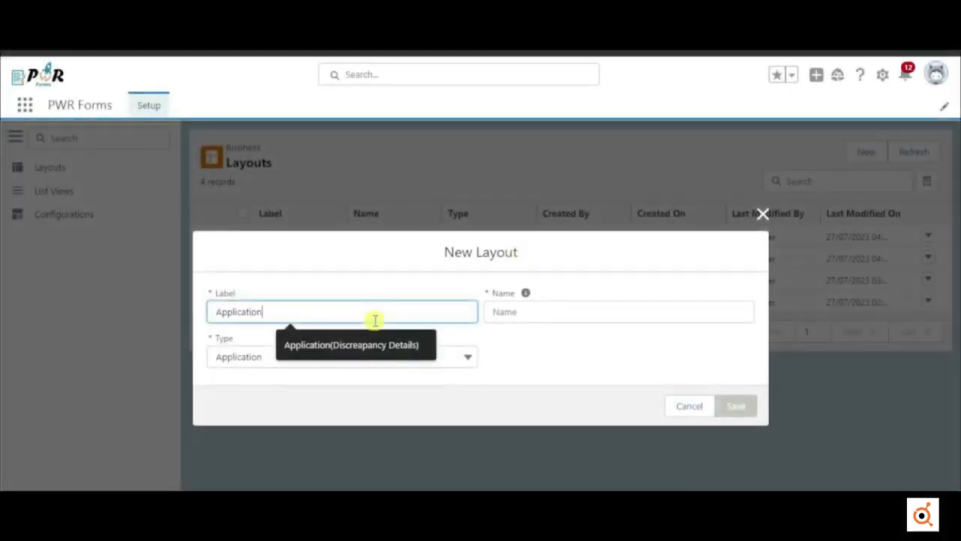
text( Review)
click(733, 405)
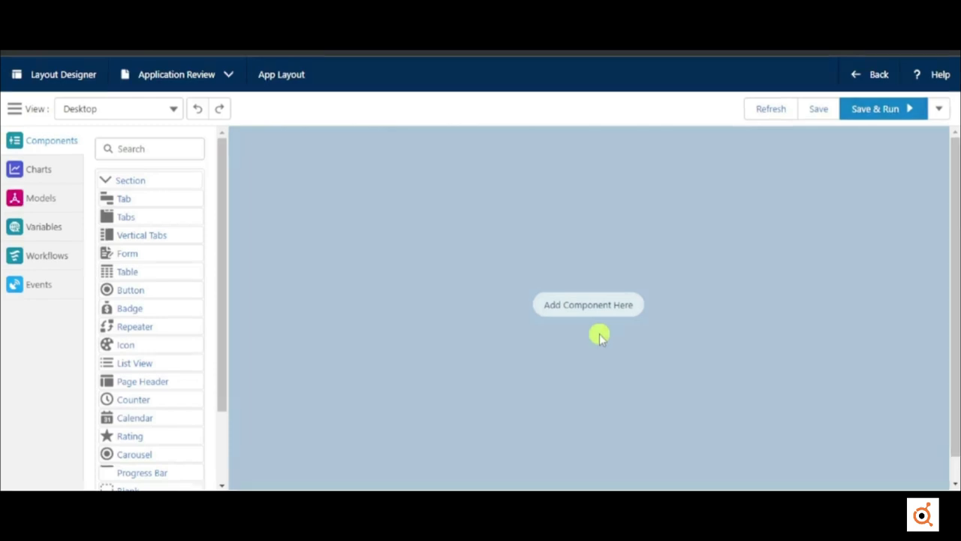
Add a Page Header with header 'Application', sub header 'Application for review' and the green document icon
drag(147, 395, 346, 304)
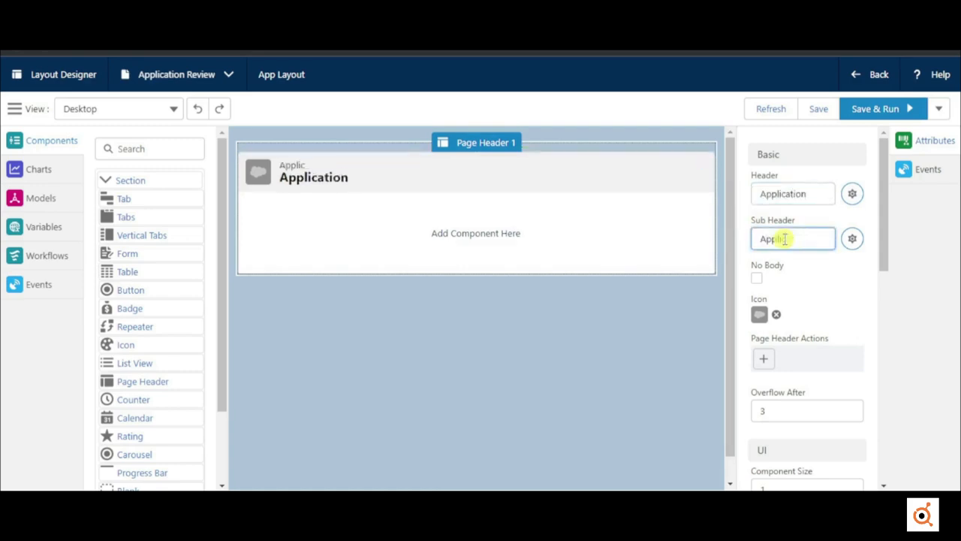
text(ew)
click(760, 314)
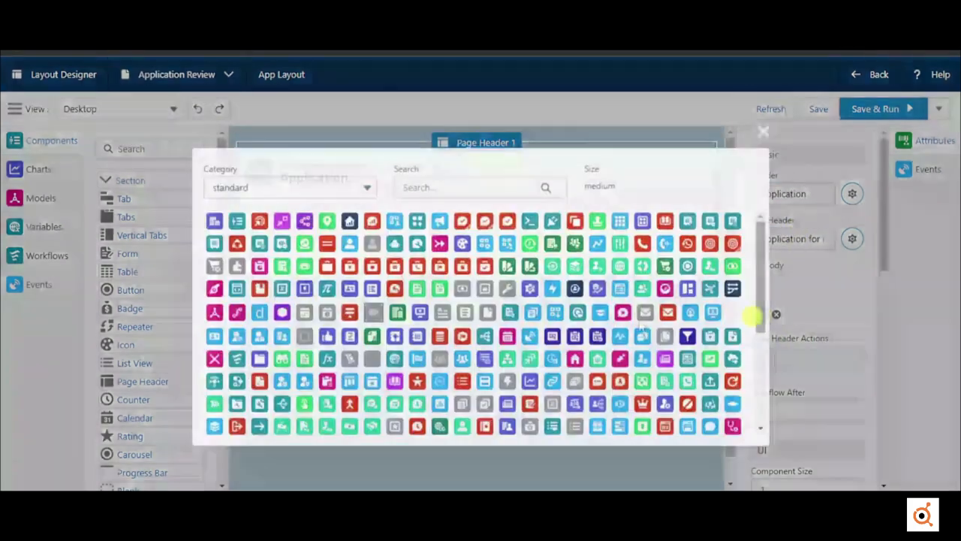
click(475, 234)
Add a Form inside the page header and bind it to a new single-record model 'Application' on the Application object
click(476, 235)
click(148, 258)
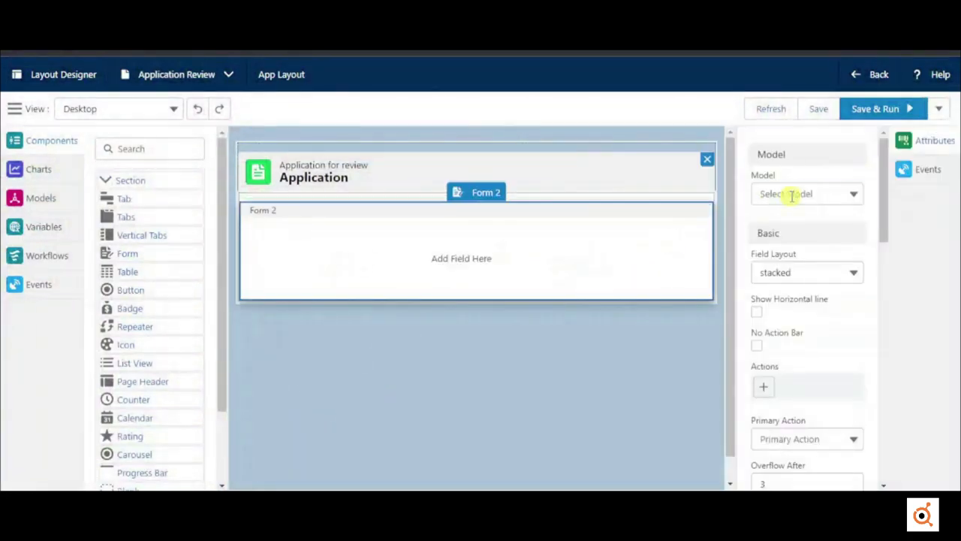
click(790, 194)
click(785, 228)
click(636, 207)
text(app)
click(600, 298)
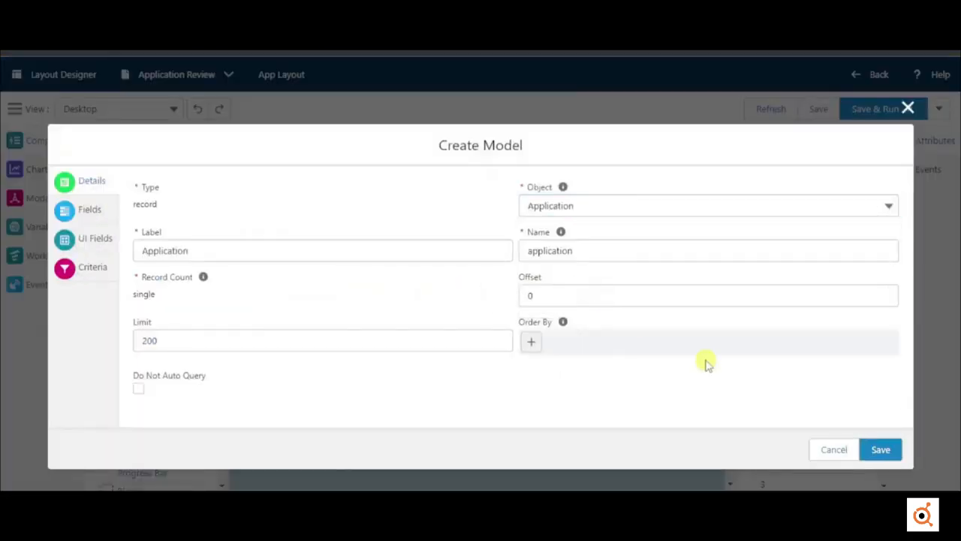
click(881, 449)
Set the form's grid size to 4 and add the Application Name, Student, Date Submitted and Status fields
scroll(899, 396, down, 5)
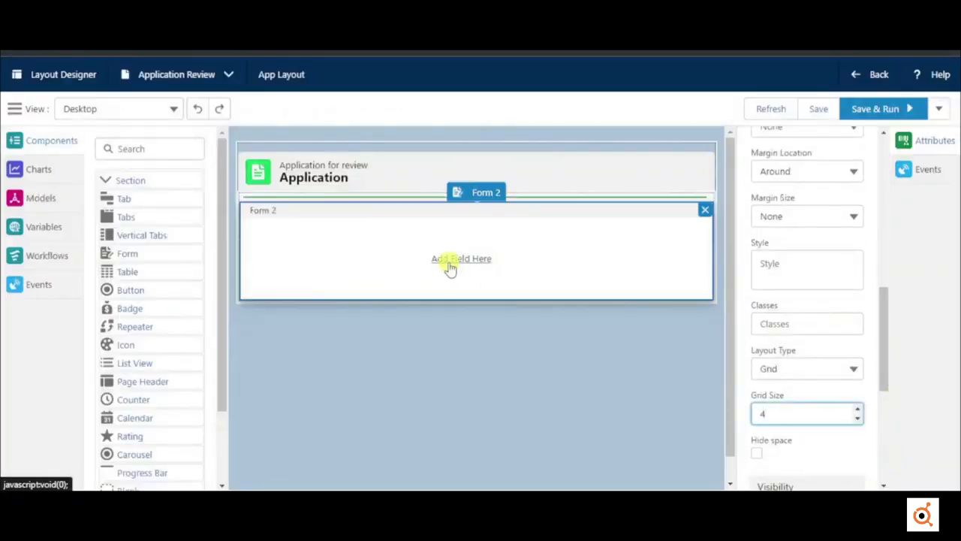
click(449, 266)
click(155, 216)
click(128, 148)
text(st)
click(143, 253)
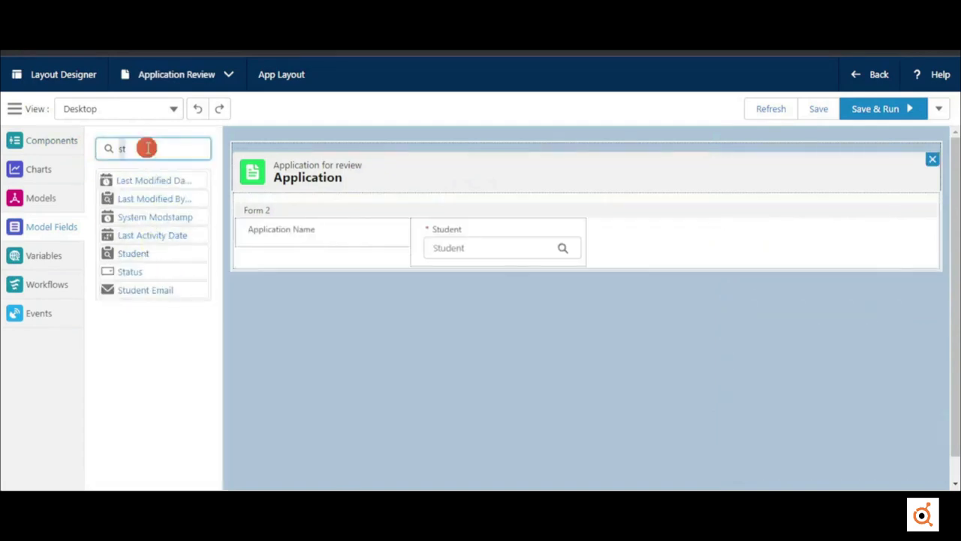
click(165, 253)
click(146, 142)
text(st)
click(156, 271)
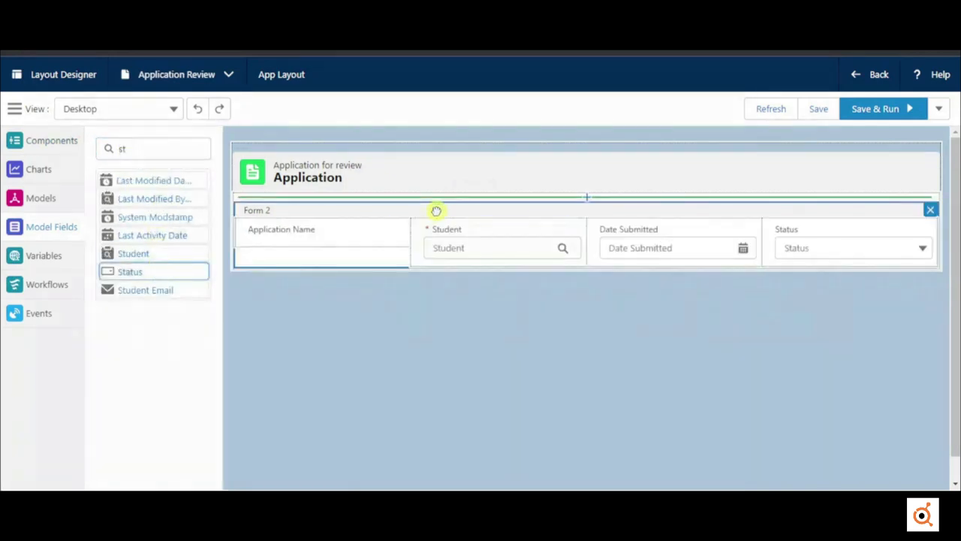
Set the form's Read Only Type to Always
click(436, 210)
drag(889, 215, 891, 423)
click(806, 380)
click(798, 454)
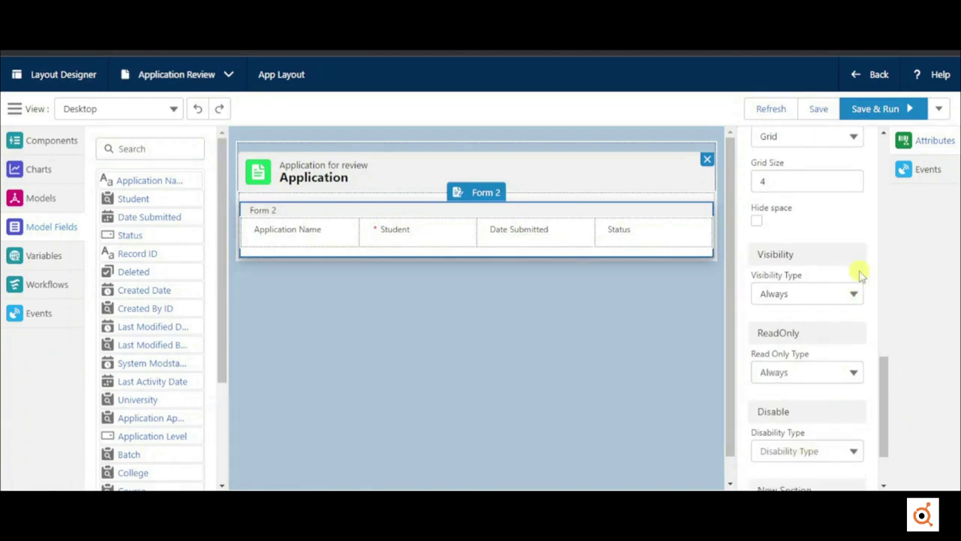
Create a page header action labelled 'Reject'
click(612, 177)
click(764, 359)
click(310, 252)
text(Reject)
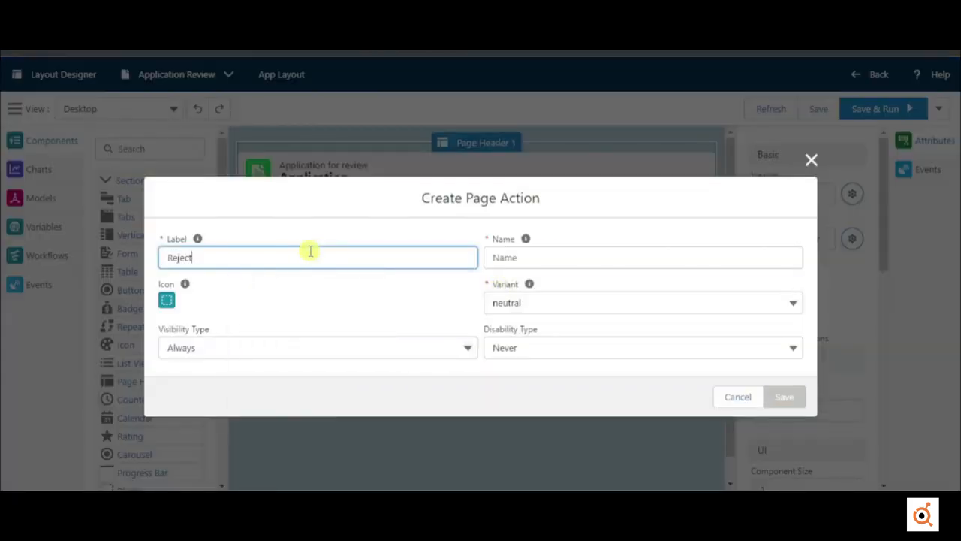
click(785, 396)
Create a page header action labelled 'Raise Discrepancy'
click(764, 358)
click(257, 257)
text(Raise Discrepancy)
key(Tab)
click(784, 397)
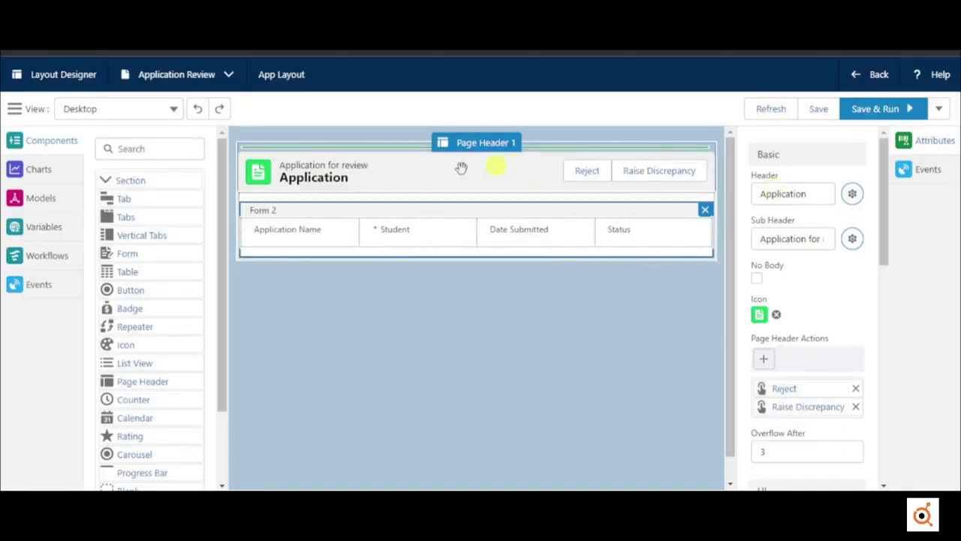
Add a Section headed 'Personal Information' below the form and give it a header action labelled 'Discrepancy'
drag(224, 211, 259, 204)
triple_click(792, 194)
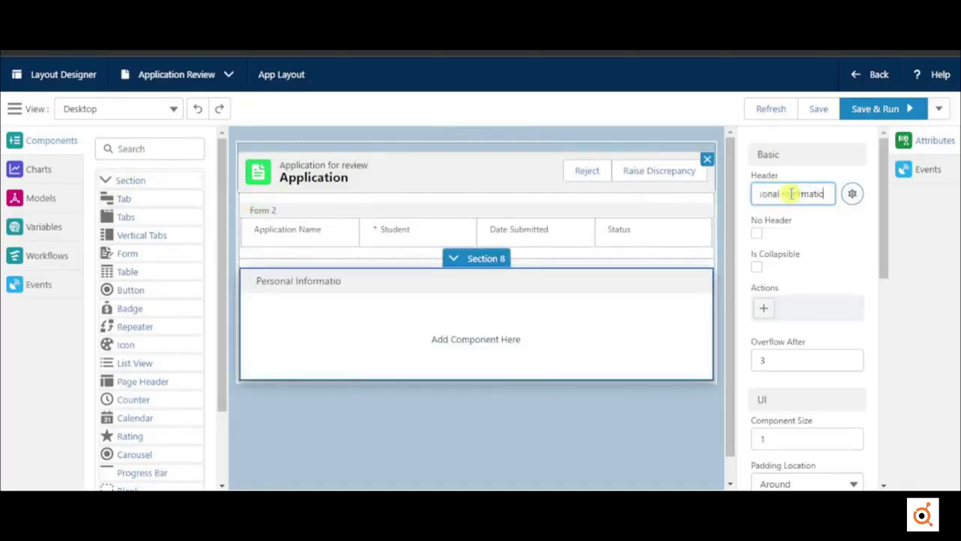
click(766, 309)
click(343, 260)
text(Discrepancy)
click(786, 395)
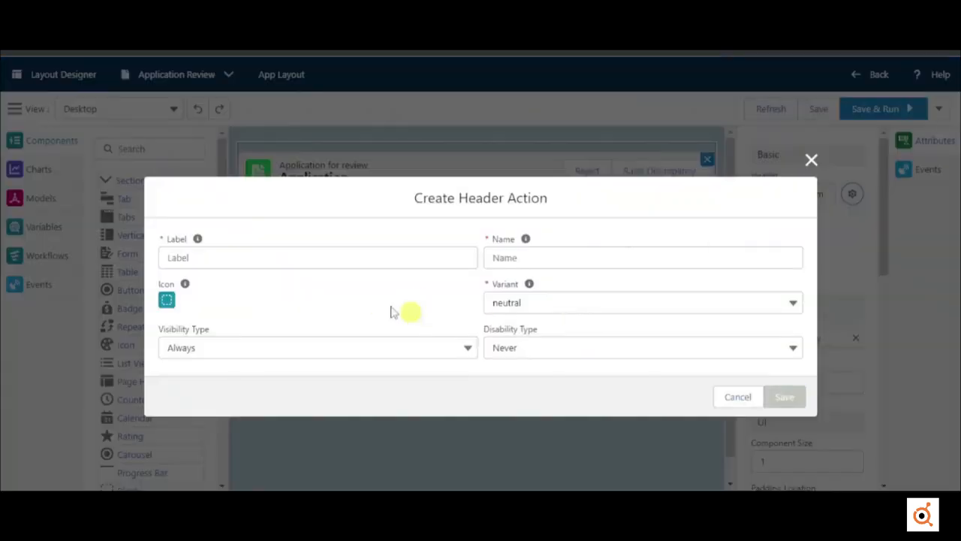
Create a header action labelled 'Reviewed' for the Personal Information section
click(307, 258)
text(Reviewed)
key(Tab)
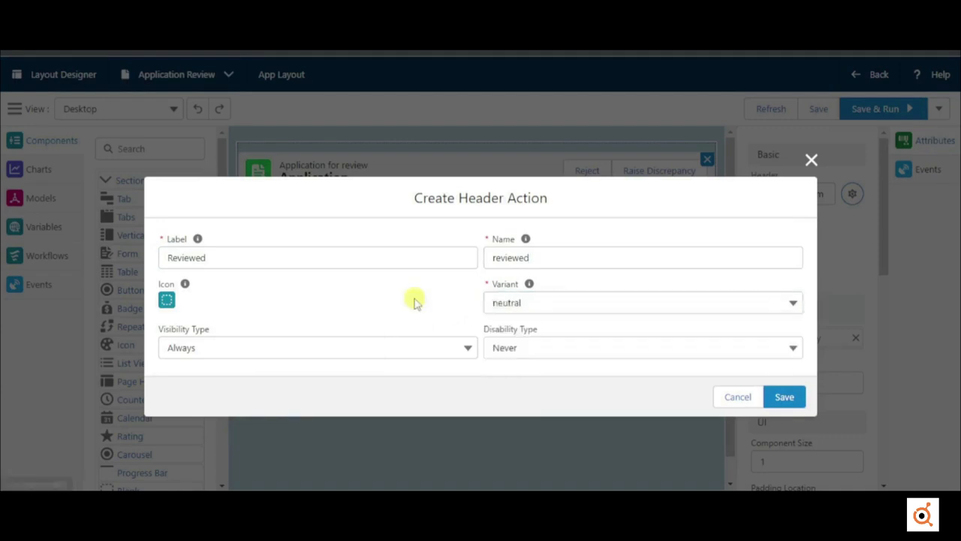
click(785, 396)
Add a Form inside the Personal Information section and create a new Student model for it
drag(126, 255, 339, 352)
click(340, 353)
click(809, 195)
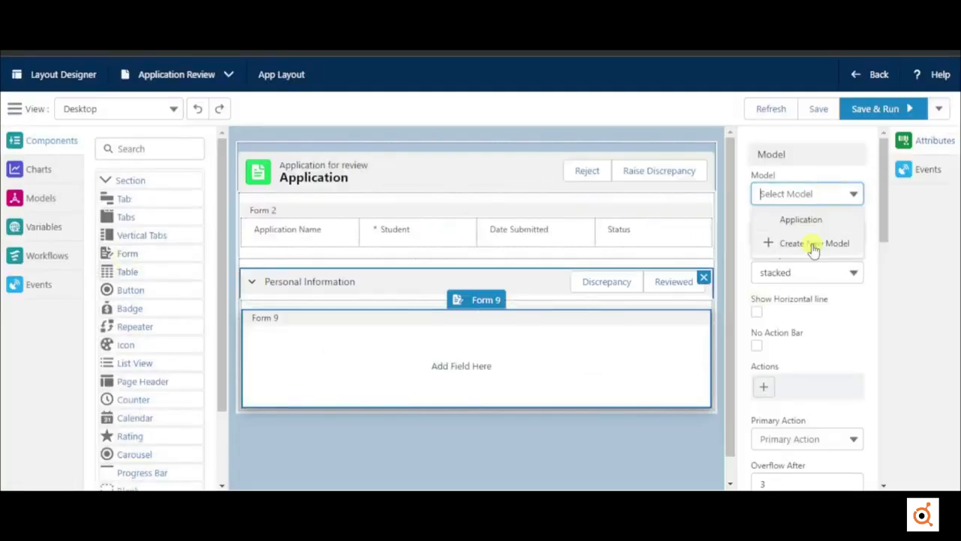
click(814, 244)
click(635, 207)
text(stu)
click(607, 256)
click(881, 449)
Add the First Name, Last Name, Have you ever had a different legal name, Legal First Name and Legal Last Name fields to the Student form
click(469, 364)
click(125, 152)
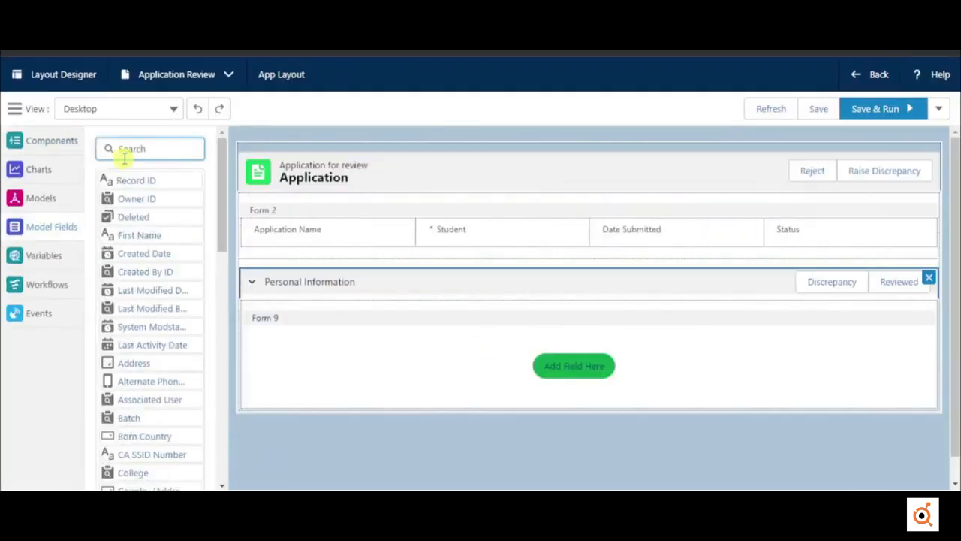
text(na)
click(137, 182)
click(139, 290)
click(146, 274)
click(158, 308)
click(174, 328)
Add the California school attendance, CA SSID Number, Discrepancy in personal information, Discrepancy Details and Reviewed Personal Information? fields to the Student form
double_click(146, 152)
text(ca)
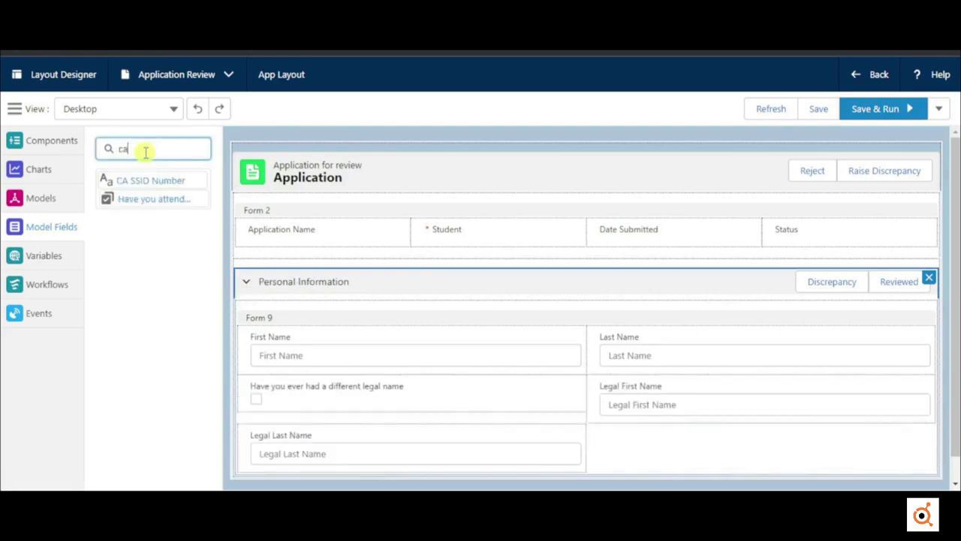
click(154, 198)
click(150, 180)
double_click(131, 151)
text(dis)
click(161, 253)
double_click(147, 152)
text(rev)
click(155, 199)
Make the Student form in the Personal Information section always read-only
click(338, 316)
drag(884, 215, 881, 429)
click(858, 188)
click(809, 381)
click(794, 453)
Set the variant of the section's 'Reviewed' header action to brand
click(674, 281)
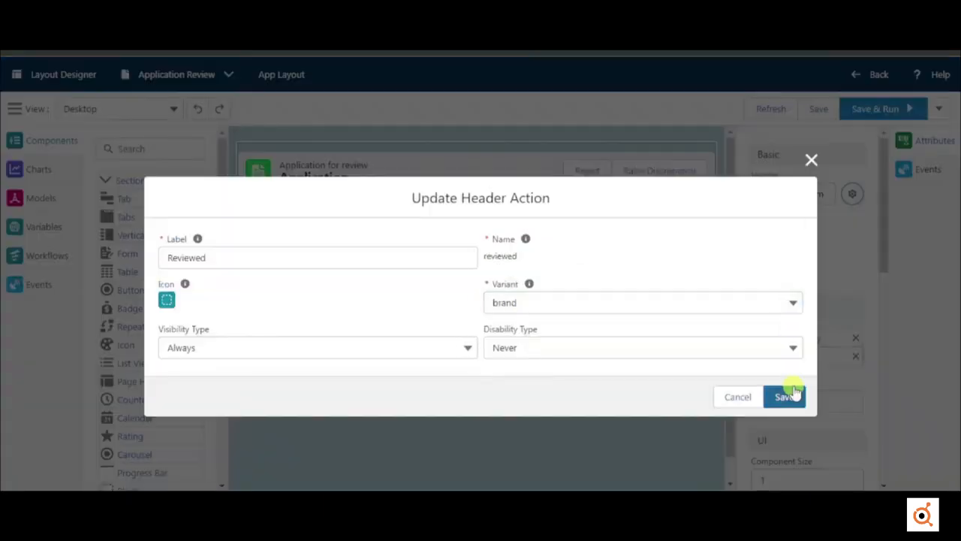
click(785, 397)
click(814, 120)
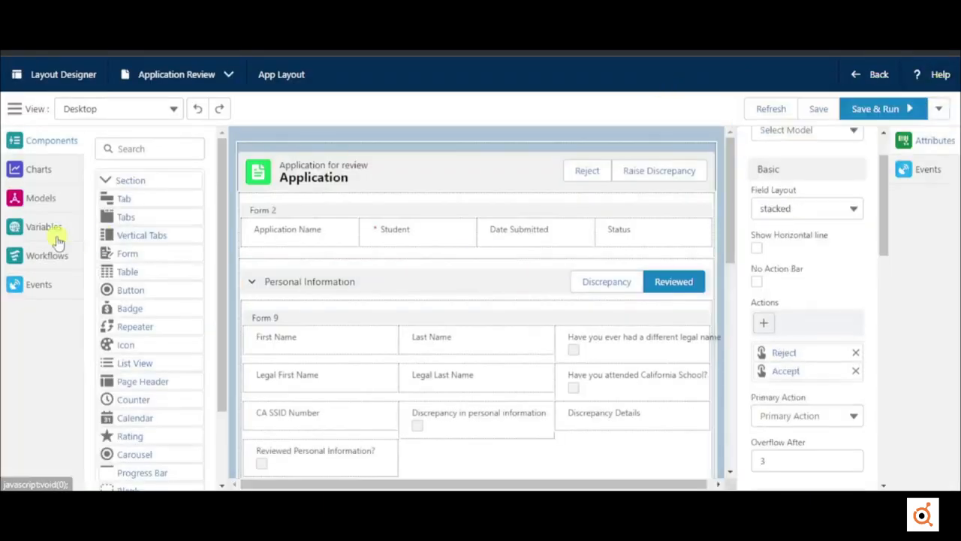
Create a layout variable labelled 'Application ID'
click(43, 226)
click(108, 150)
click(229, 187)
text(Application ID)
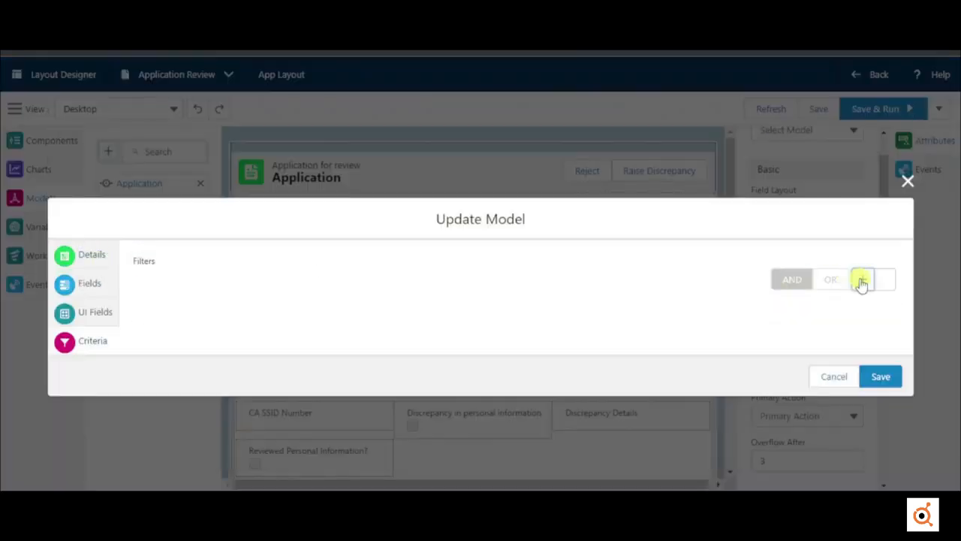
Add a record filter to the Application model's criteria and save the model
click(862, 284)
click(318, 283)
click(300, 308)
click(286, 322)
click(275, 371)
click(275, 269)
click(275, 366)
click(736, 402)
click(881, 380)
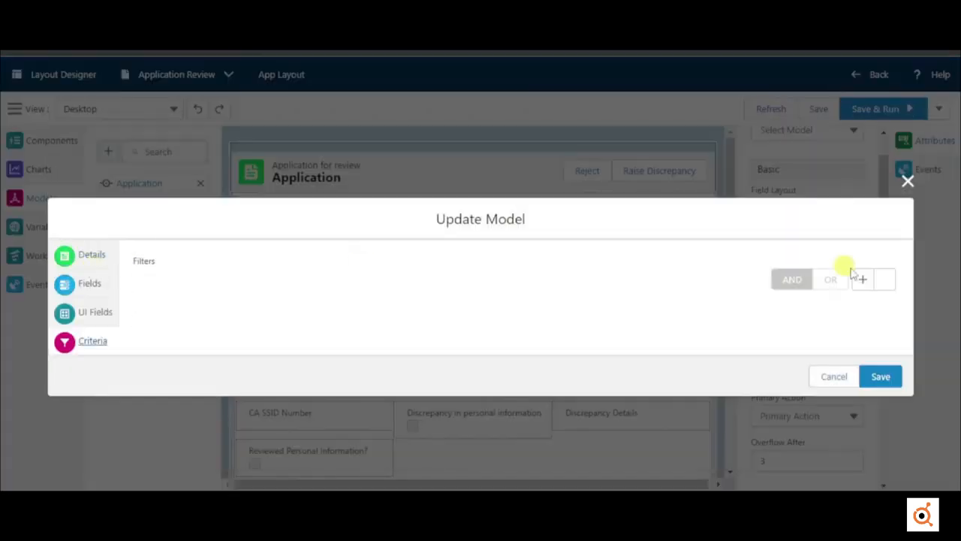
Filter the Student model where Record ID equals the student field of the Application model, and save the layout
click(862, 275)
click(318, 283)
click(301, 308)
click(263, 322)
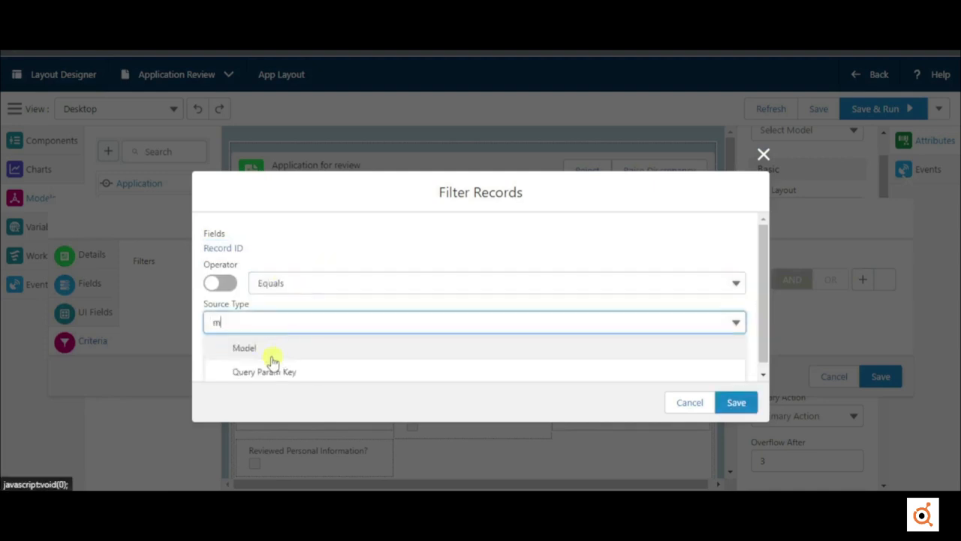
click(271, 354)
click(263, 362)
click(258, 342)
click(273, 358)
text(s)
click(263, 376)
click(262, 359)
click(263, 373)
click(736, 403)
click(881, 378)
click(819, 109)
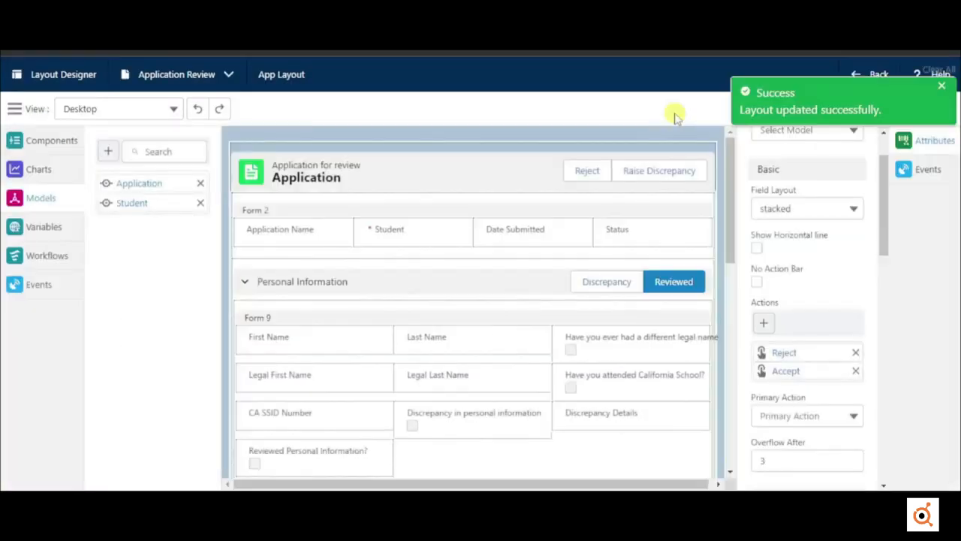
Create a layout event labelled 'Accept'
click(941, 92)
click(38, 282)
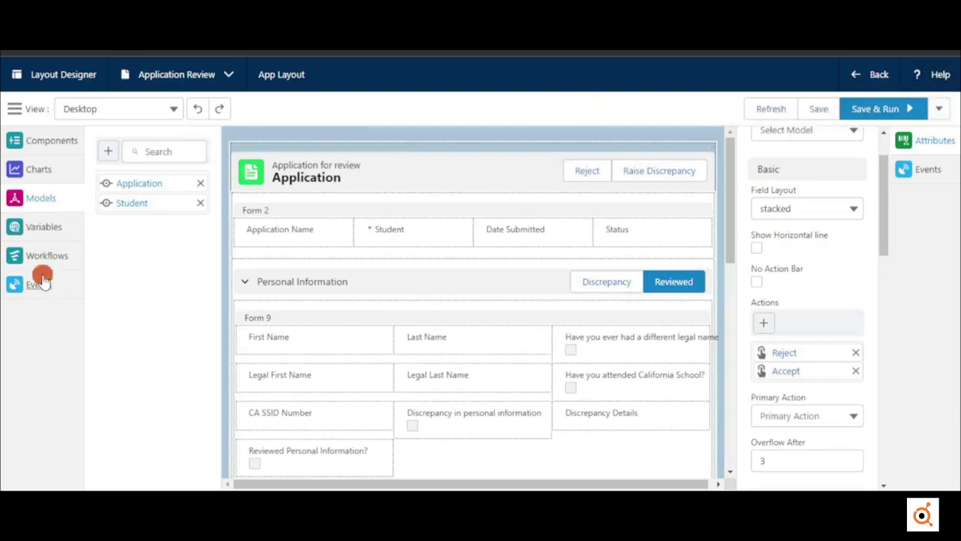
click(108, 151)
click(217, 275)
text(Accept)
key(Tab)
key(Return)
Create a layout event labelled 'Reject'
click(108, 151)
click(315, 270)
text(Reje)
key(Return)
Create a Business workflow labelled 'Reject Application'
click(46, 255)
click(109, 151)
click(225, 275)
text(Reject Ap)
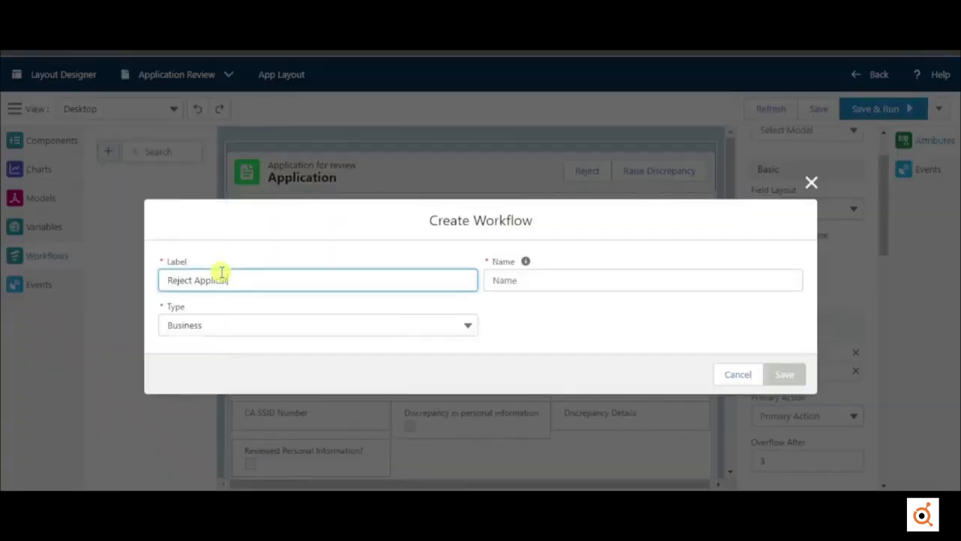
key(Return)
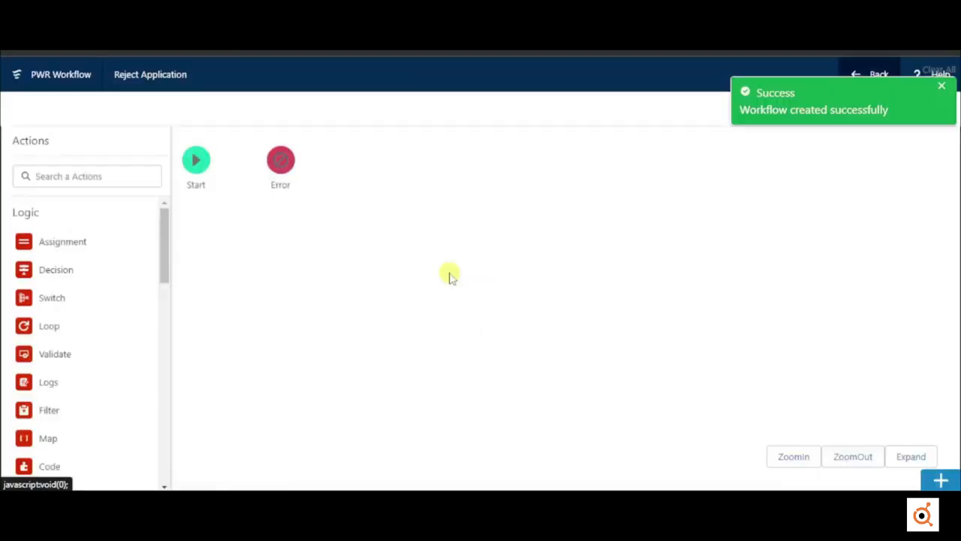
Add a Show Spinner action for the Application Review layout with medium size and label it 'Show Spinner'
click(118, 180)
text(sp)
click(338, 269)
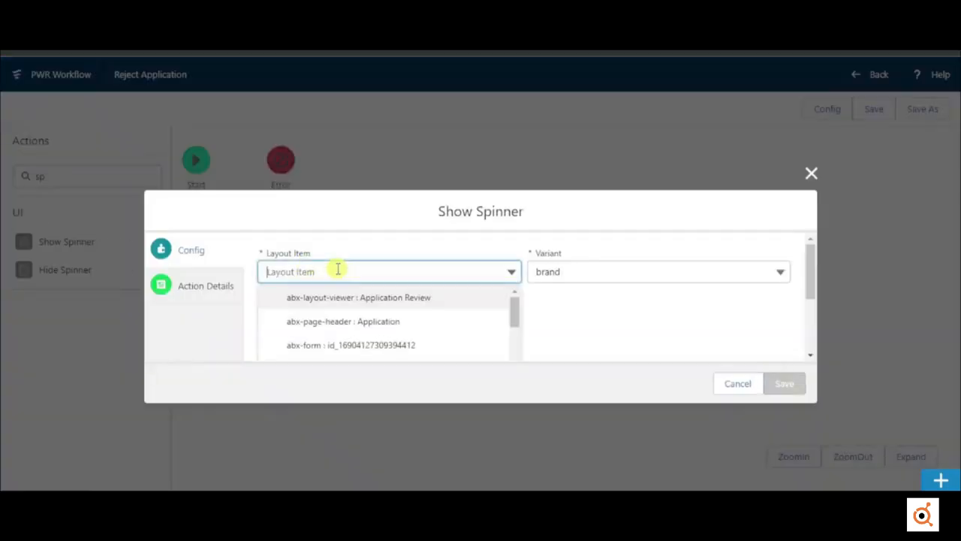
click(351, 304)
click(368, 318)
text(med)
click(338, 343)
click(206, 285)
drag(438, 179, 566, 177)
key(ctrl+c)
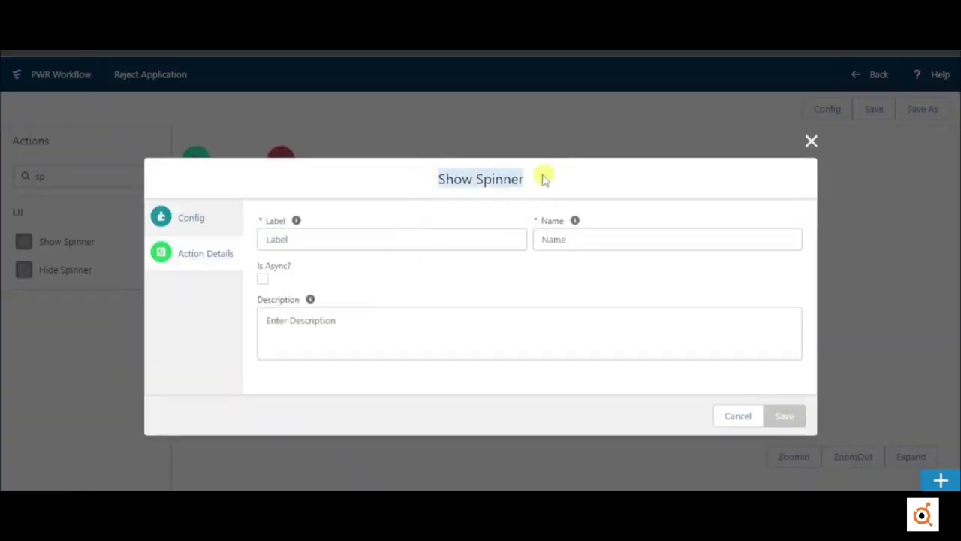
click(784, 415)
Add a Hide Spinner action labelled 'Hide Spinner' for the Application Review layout, and reposition the Show Spinner action
drag(513, 297, 573, 301)
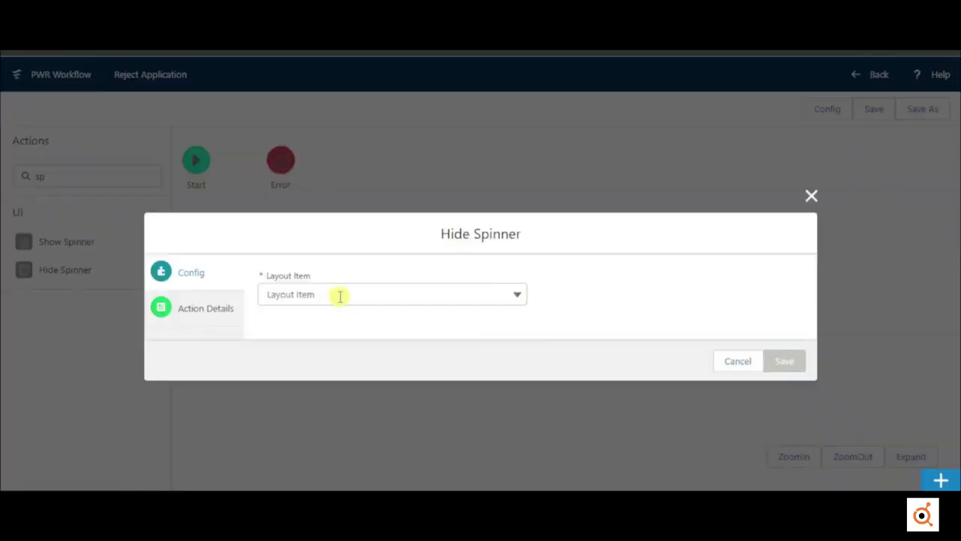
click(340, 296)
click(351, 321)
click(206, 308)
drag(439, 179, 527, 180)
drag(520, 180, 491, 213)
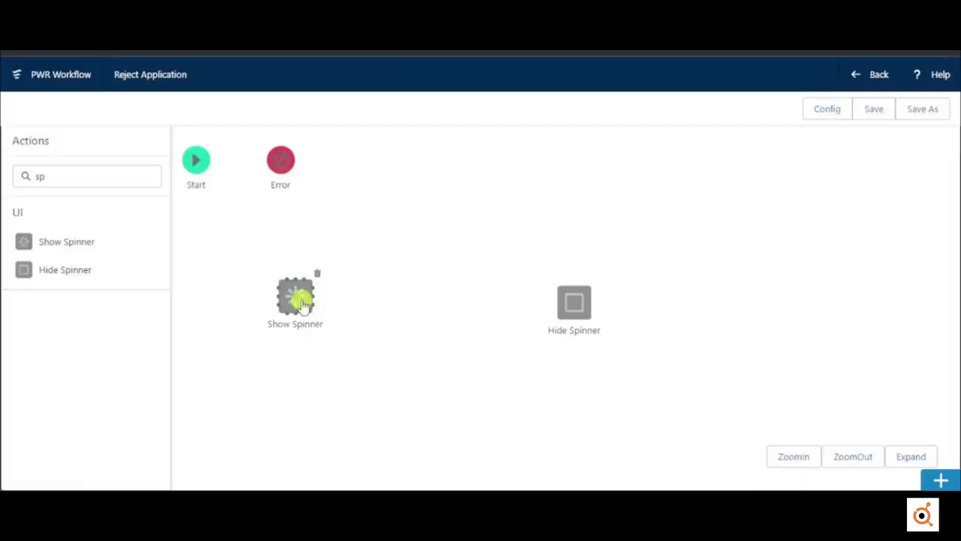
drag(296, 294, 262, 299)
Add an Assignment action labelled 'Set Status' that sets the Application model's status to the static value 'Dismissed by College'
text(as)
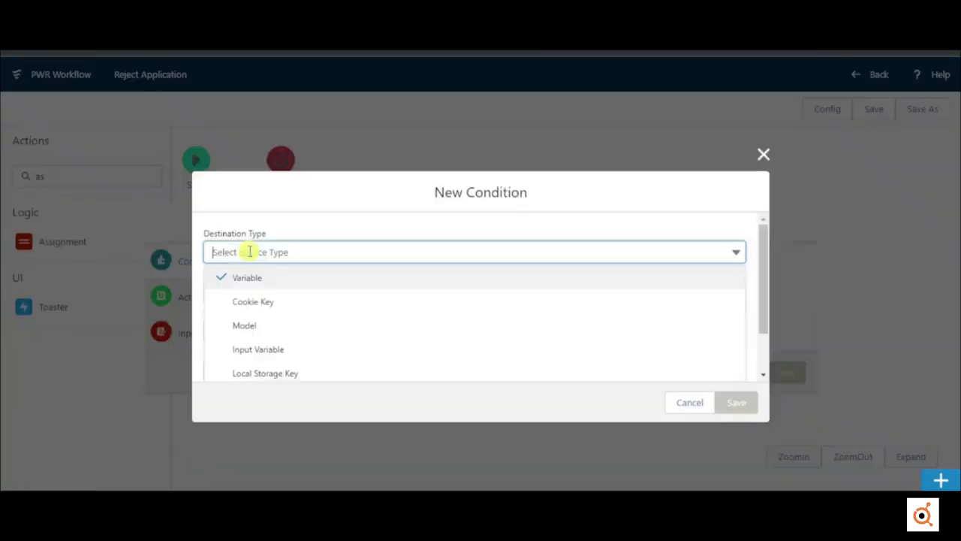
click(248, 250)
click(273, 290)
click(273, 328)
click(272, 376)
scroll(259, 344, down, 2)
click(256, 274)
click(255, 296)
click(215, 313)
click(225, 353)
text(Dismissed by College)
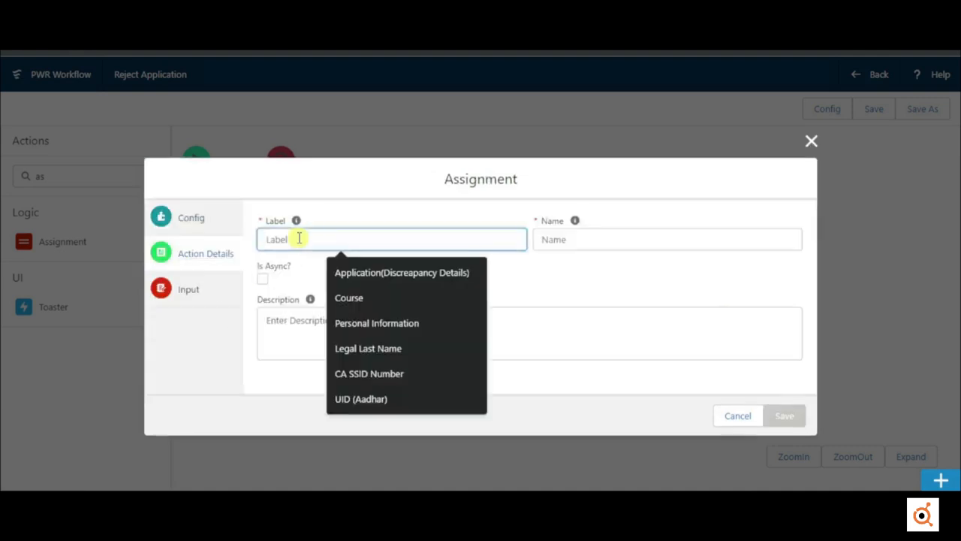
text(Set St)
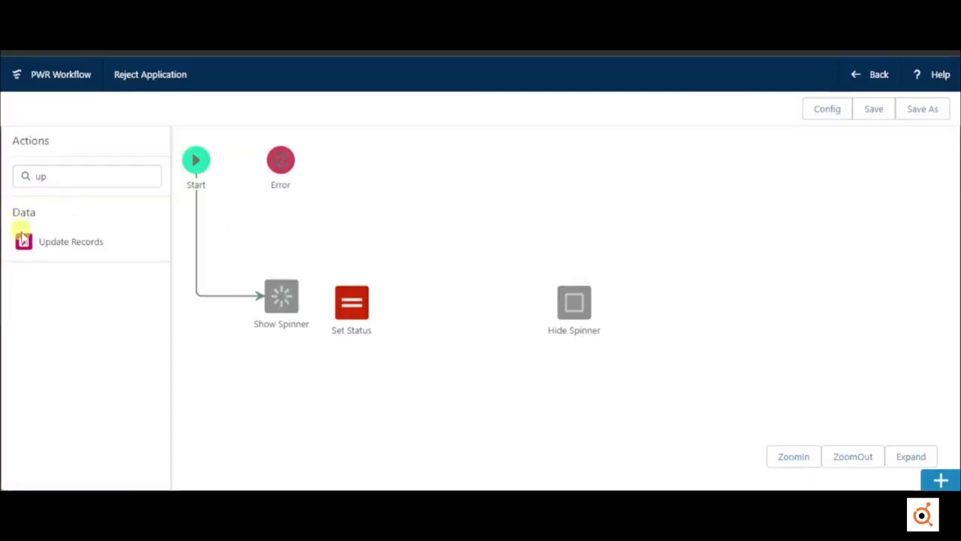
Add an Update Records action for the Application model with key field _id and label it 'Update Applications'
drag(24, 242, 437, 293)
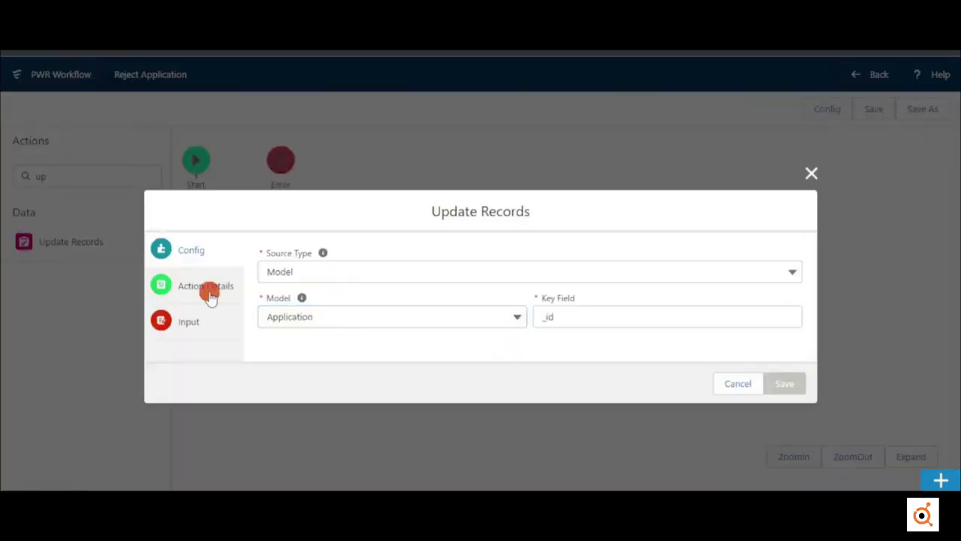
click(208, 283)
click(312, 239)
text(Update Applications)
key(Tab)
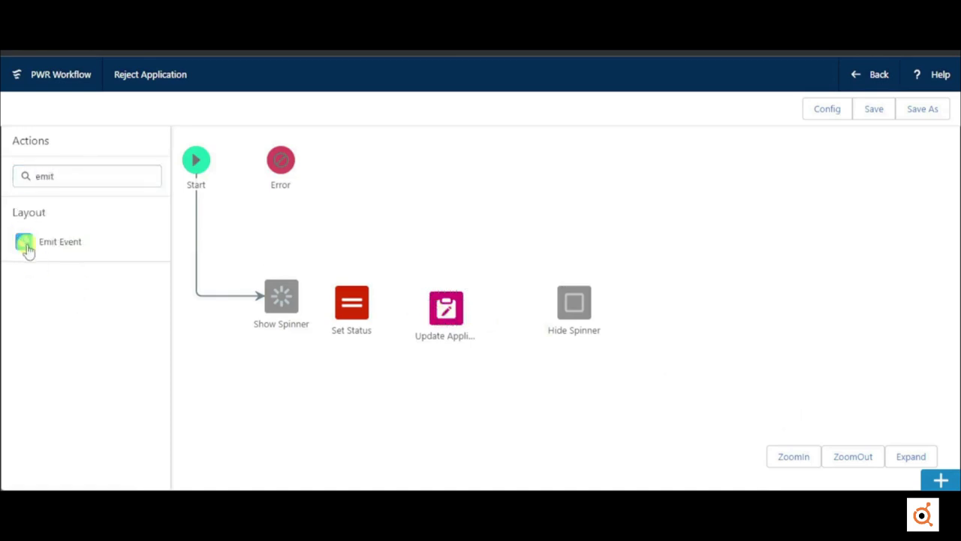
Add an Emit Event action, link the actions in sequence from Show Spinner to Emit Event, and save the workflow
drag(488, 280, 489, 279)
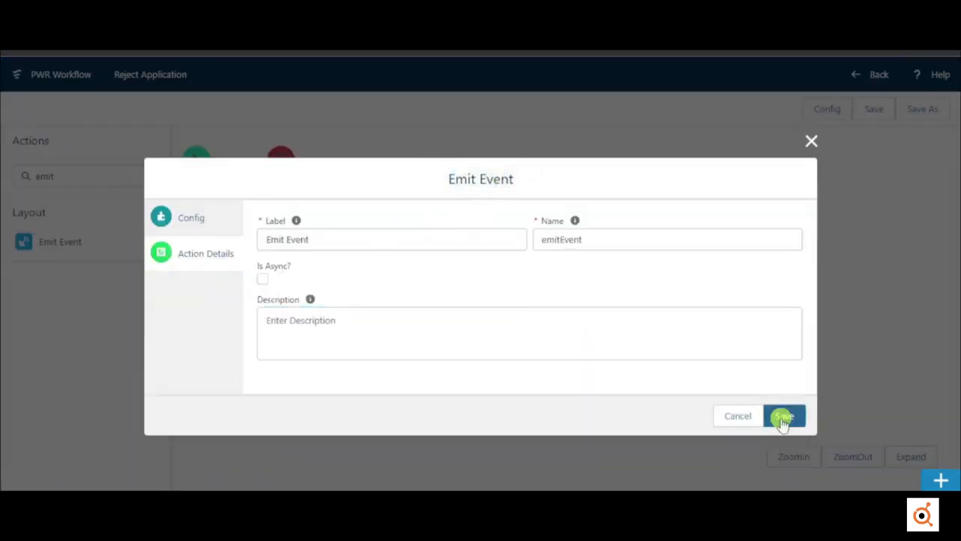
click(783, 417)
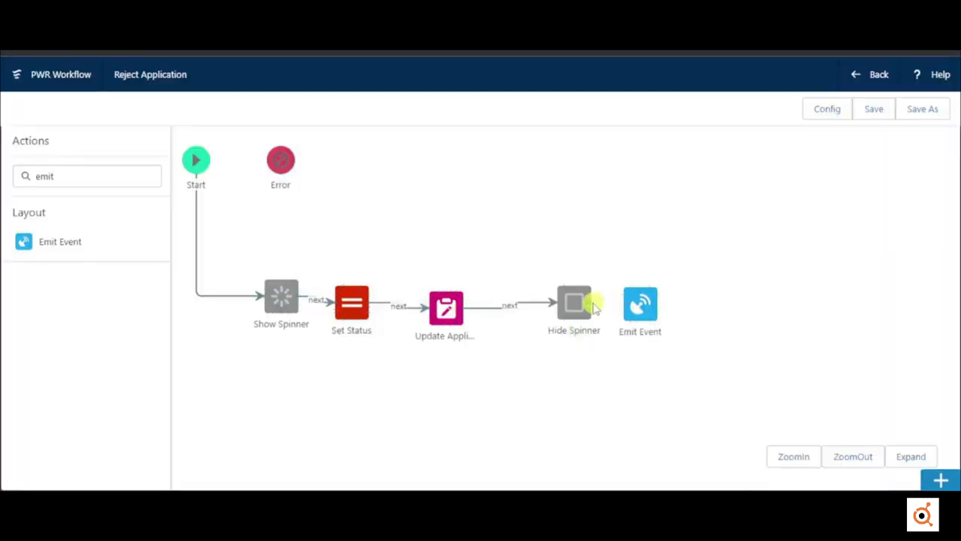
click(877, 109)
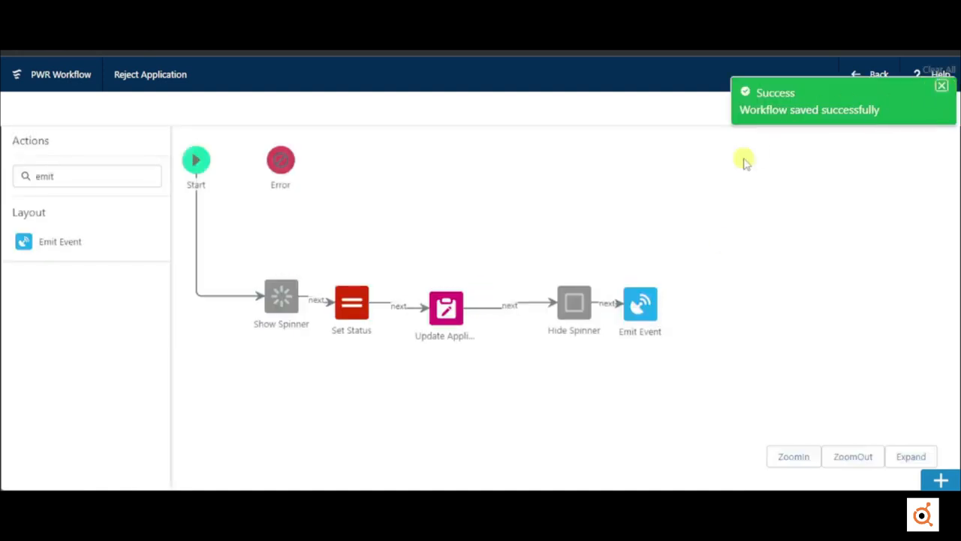
Return to the Application Review layout and create a Business workflow labelled 'Accept Application'
click(861, 103)
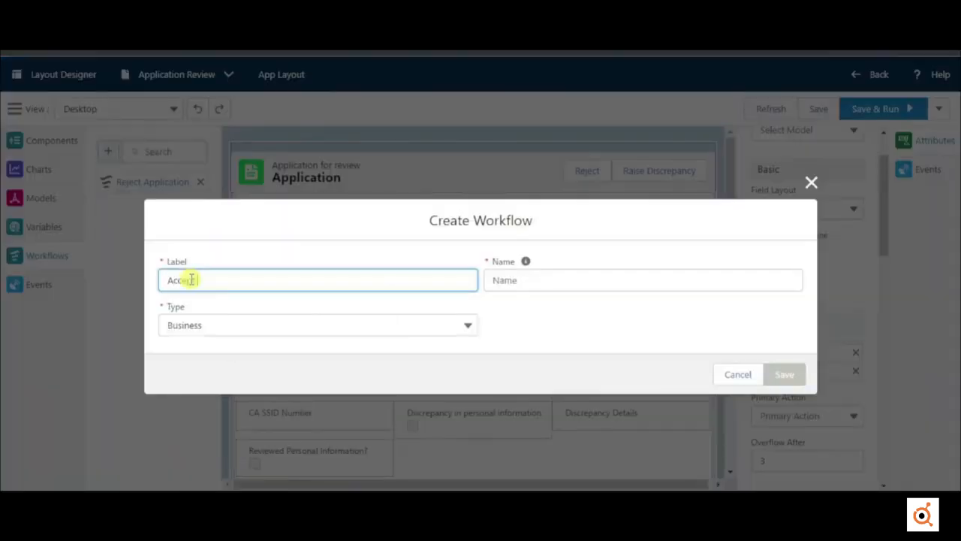
text(ion)
key(Tab)
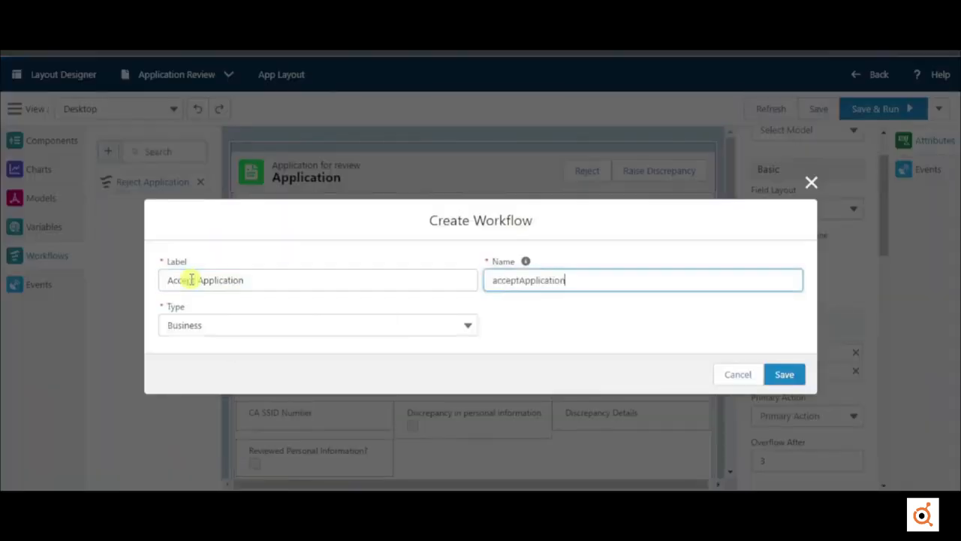
click(775, 380)
Add a Show Spinner action to the Accept Application workflow, choosing its layout item and medium size
text(spi)
drag(25, 243, 285, 276)
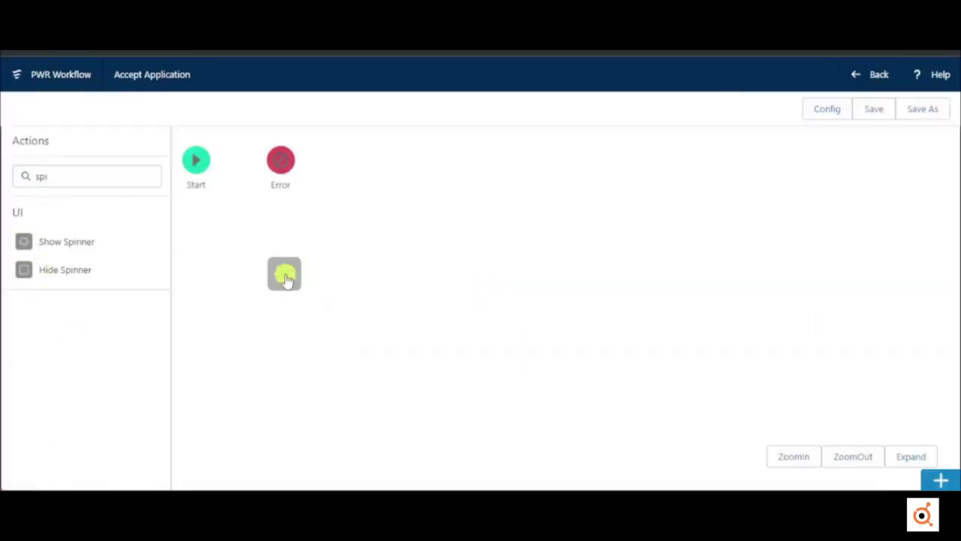
click(330, 273)
text(he)
click(338, 297)
click(346, 321)
text(me)
click(315, 343)
Label the new spinner action 'Show Spinner' and save it
click(213, 287)
drag(437, 179, 550, 179)
click(391, 240)
key(ctrl+v)
click(571, 276)
click(785, 416)
Add a Hide Spinner action for the Application Review layout and label it 'Hide Spinner'
drag(508, 280, 508, 280)
click(338, 294)
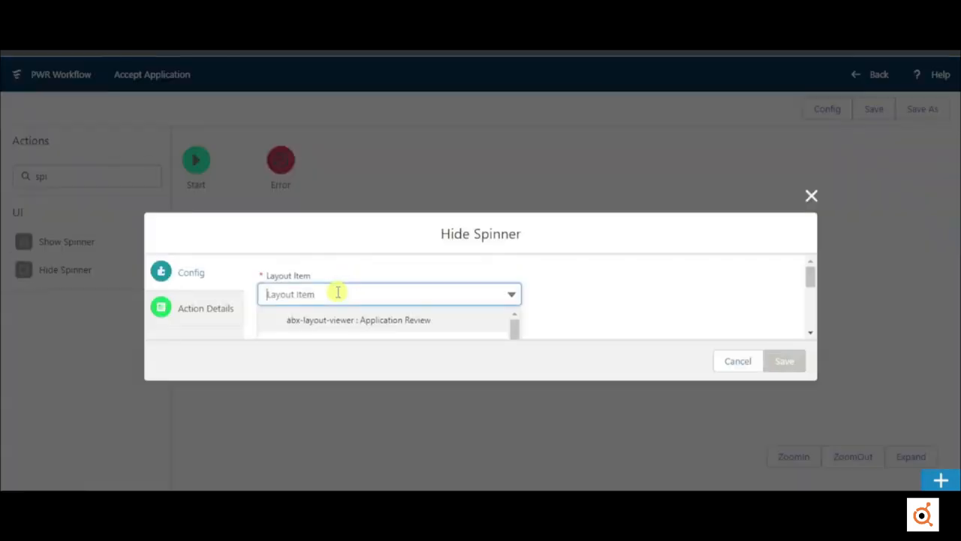
click(343, 320)
click(212, 308)
drag(439, 179, 510, 179)
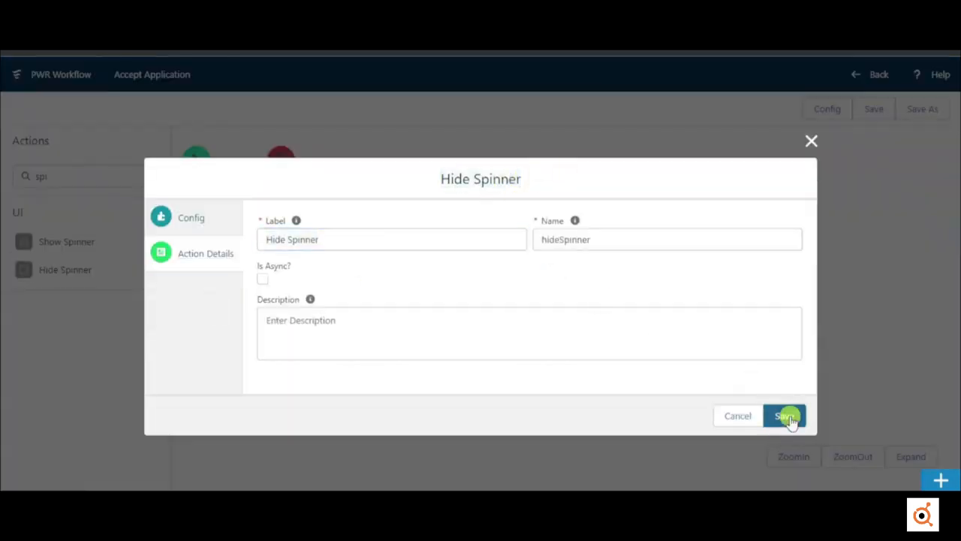
click(785, 416)
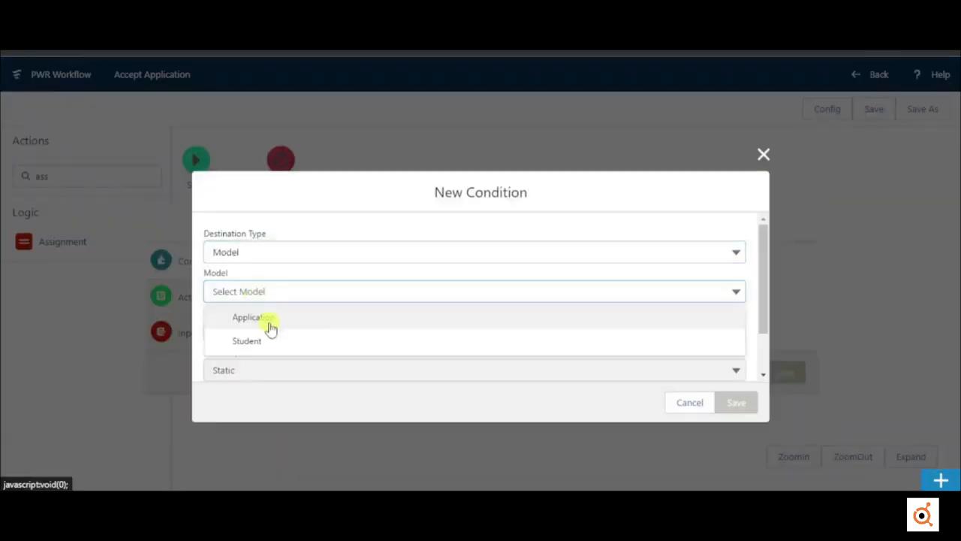
Add an Assignment action labelled 'Set Status' that assigns a value to the Application model's status field
click(255, 319)
click(284, 327)
text(sta)
click(243, 353)
click(247, 362)
click(730, 402)
click(206, 297)
click(309, 247)
text(Set Status)
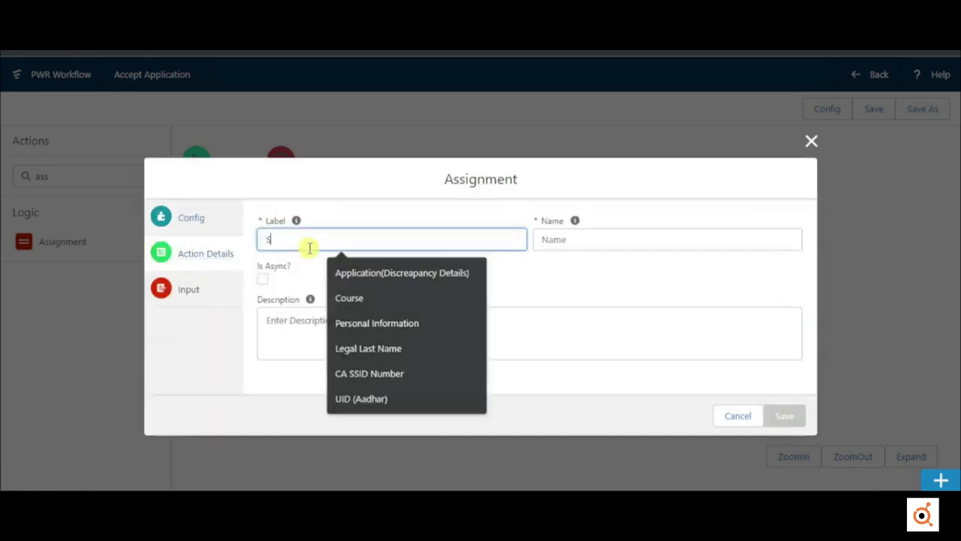
key(Tab)
click(785, 416)
Add an Update Records action labelled 'Update Application' between Set Status and Hide Spinner, and save it
click(73, 176)
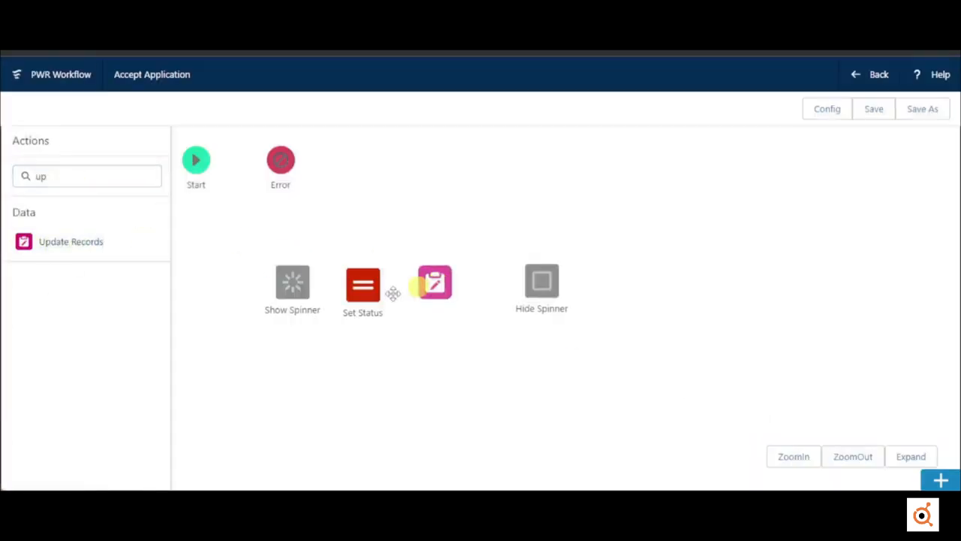
click(311, 321)
text(U)
text(pdate Application)
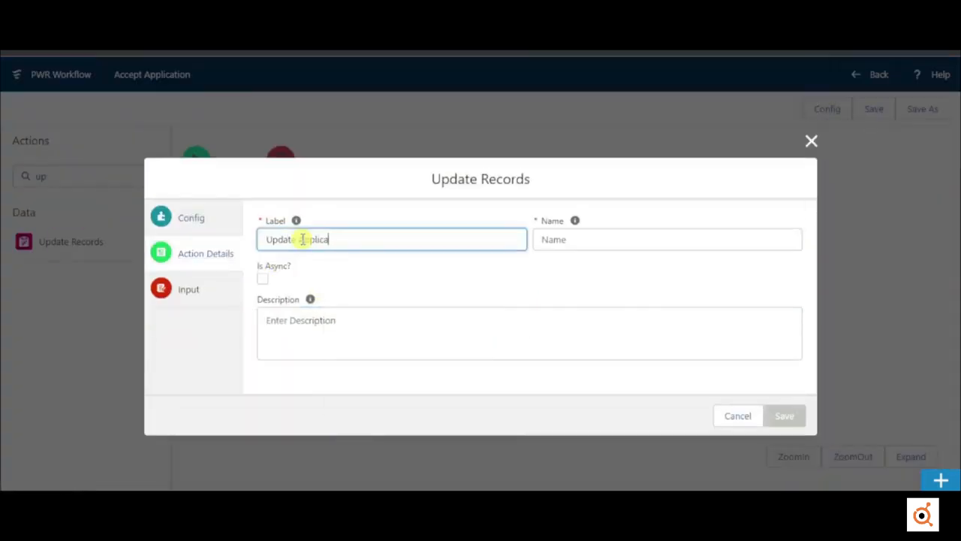
key(Tab)
click(800, 417)
Add an Emit Event action after Hide Spinner, connect the two, and save the Accept Application workflow
click(140, 177)
text(em)
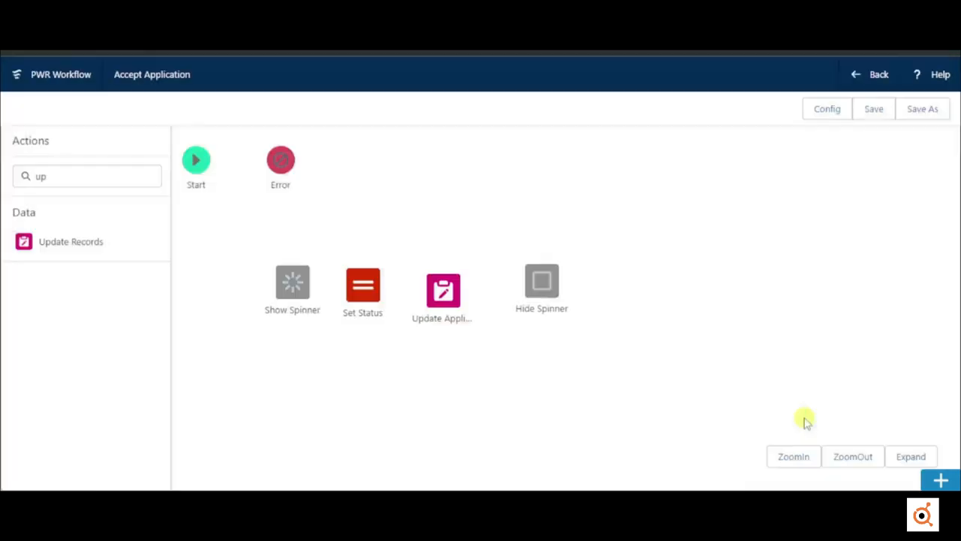
drag(60, 242, 593, 292)
click(205, 308)
click(785, 416)
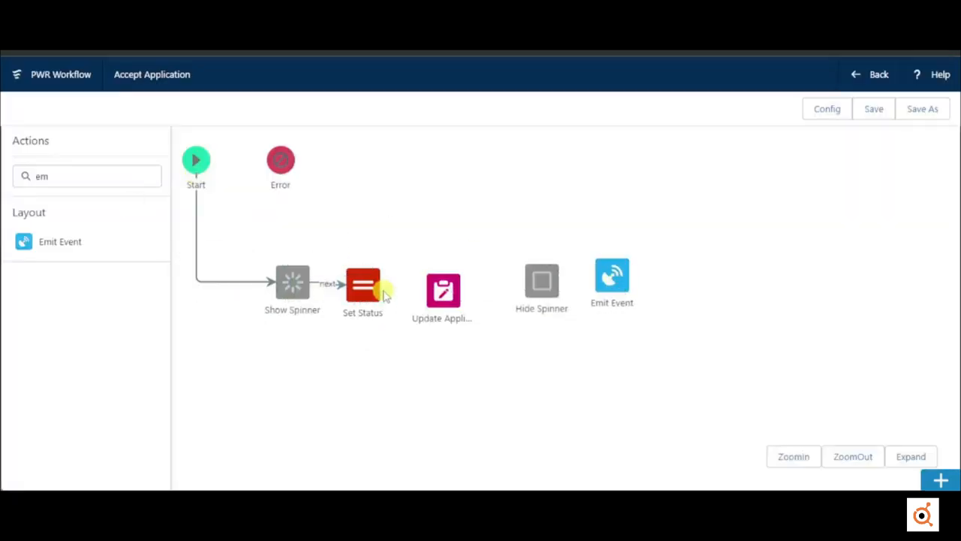
drag(558, 285, 610, 276)
click(874, 109)
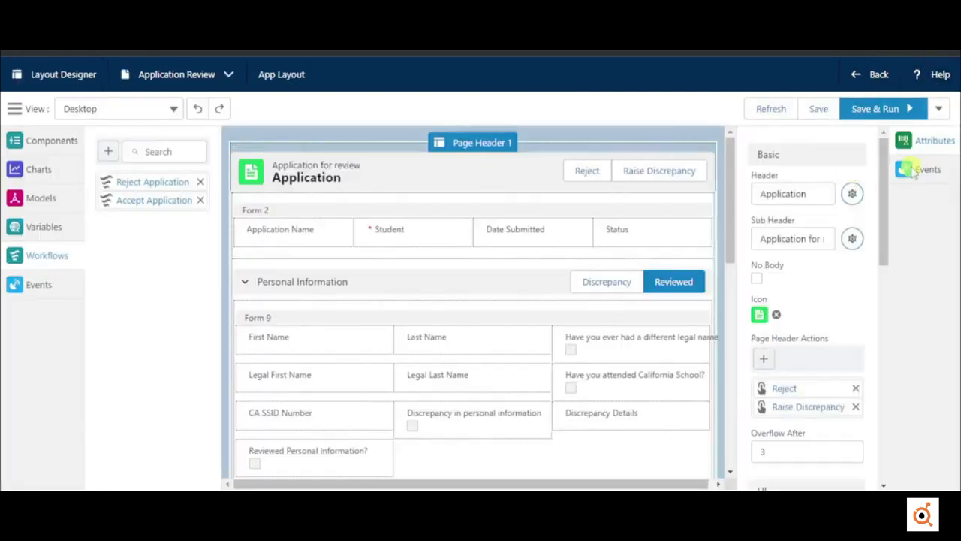
Assign the Reject Application workflow to the page header's Reject action
text(fl)
click(798, 305)
click(376, 294)
click(332, 321)
click(882, 361)
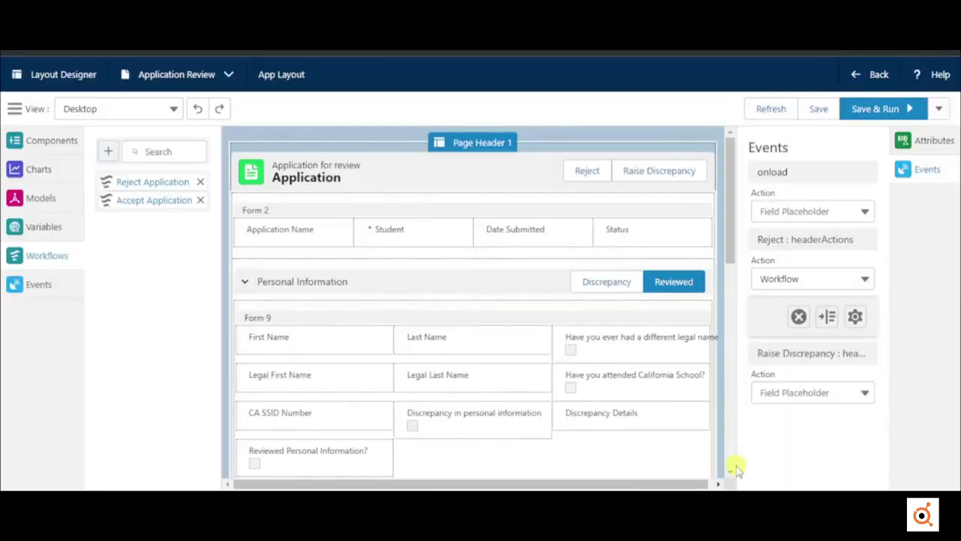
Assign the Reject Application workflow to the Reject action of the form at the end of the layout
click(730, 471)
click(558, 399)
click(927, 170)
click(819, 278)
text(fl)
click(822, 306)
click(856, 316)
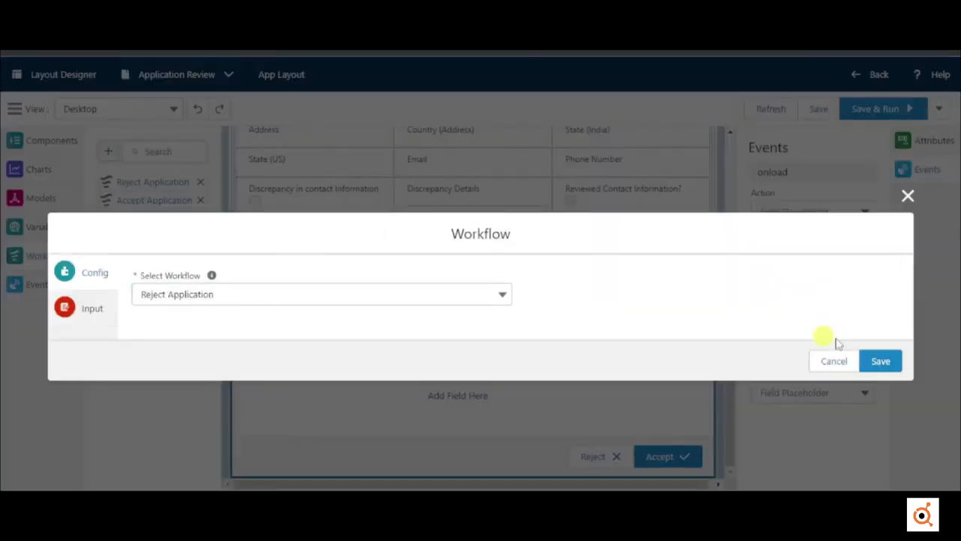
click(882, 361)
Assign the Accept Application workflow to the same form's Accept action and save the layout
click(815, 392)
text(fl)
click(817, 419)
click(856, 430)
click(350, 288)
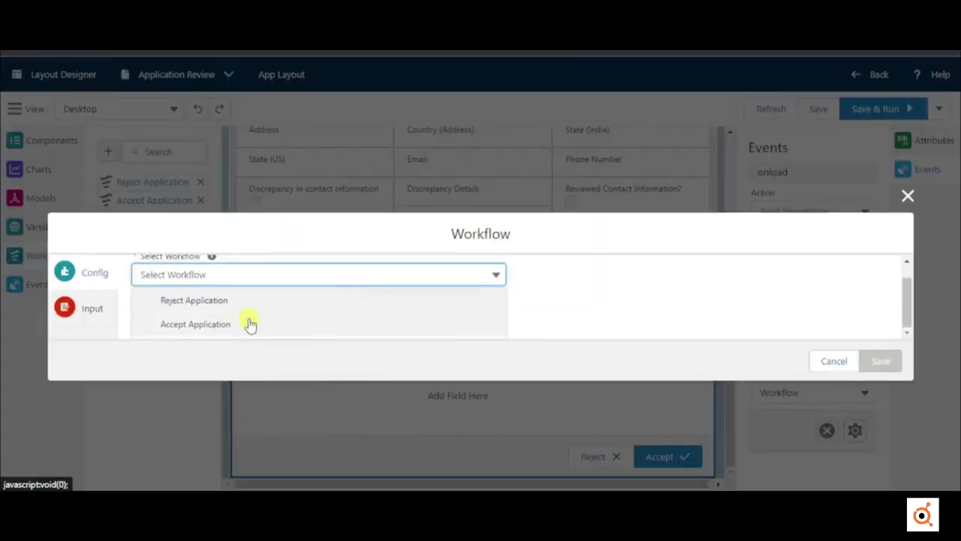
click(248, 324)
click(881, 360)
click(818, 109)
Create a new workflow labelled 'Discrepancy in personal information'
click(110, 152)
click(227, 278)
text(Discrepancy in personal information)
click(784, 373)
Add a popup action labelled 'Close modal' to the discrepancy workflow and save it
text(po)
drag(58, 242, 330, 288)
click(315, 242)
text(Close modal)
click(600, 240)
click(785, 416)
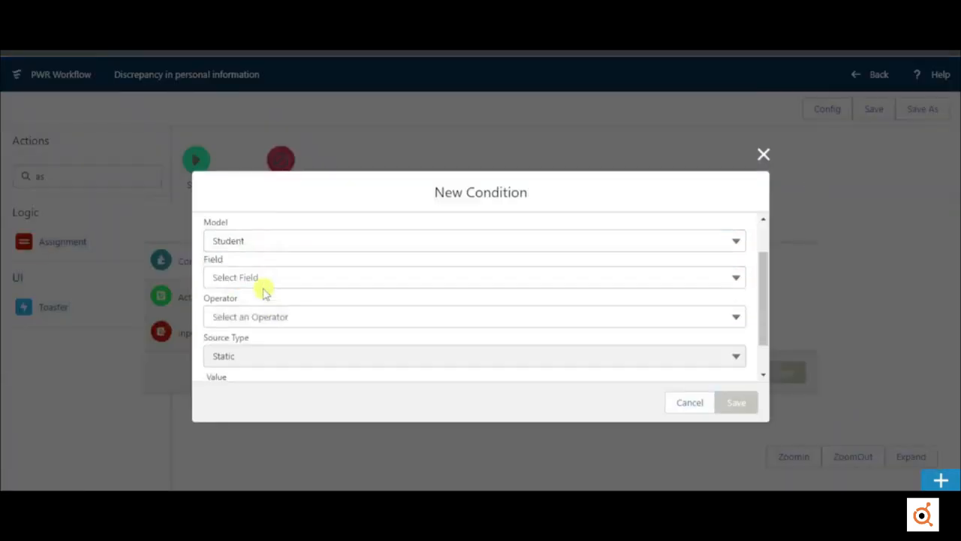
In a new Assignment action, set the Student model's 'Discrepancy in personal information' field to true
scroll(264, 287, up, 2)
click(268, 331)
text(di)
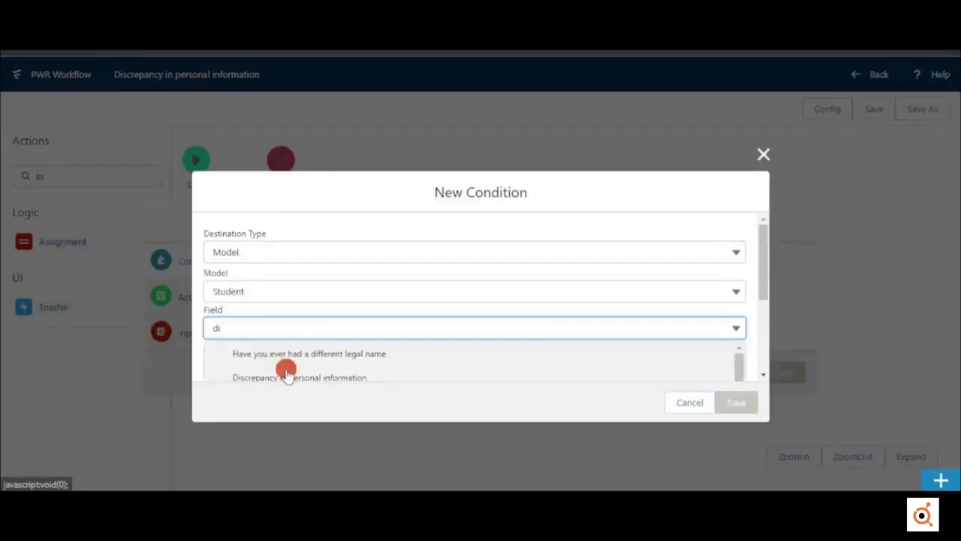
click(285, 374)
scroll(278, 353, down, 1)
click(248, 305)
click(247, 332)
scroll(247, 334, down, 1)
click(247, 353)
text(t)
click(727, 404)
Add a second assignment that sets the Application model's Status field to 'Discrepancy Noted'
click(249, 252)
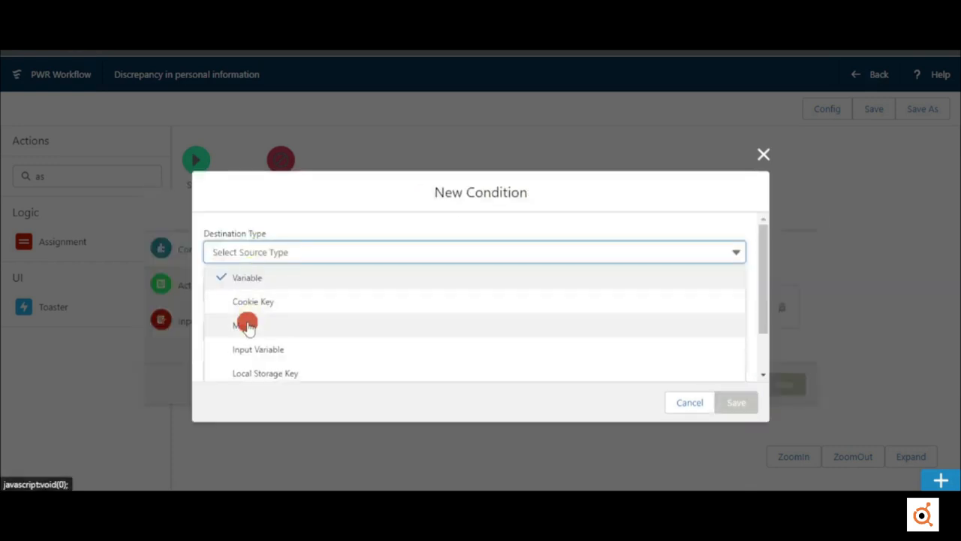
click(247, 325)
click(254, 328)
text(s)
click(254, 374)
click(243, 276)
click(251, 350)
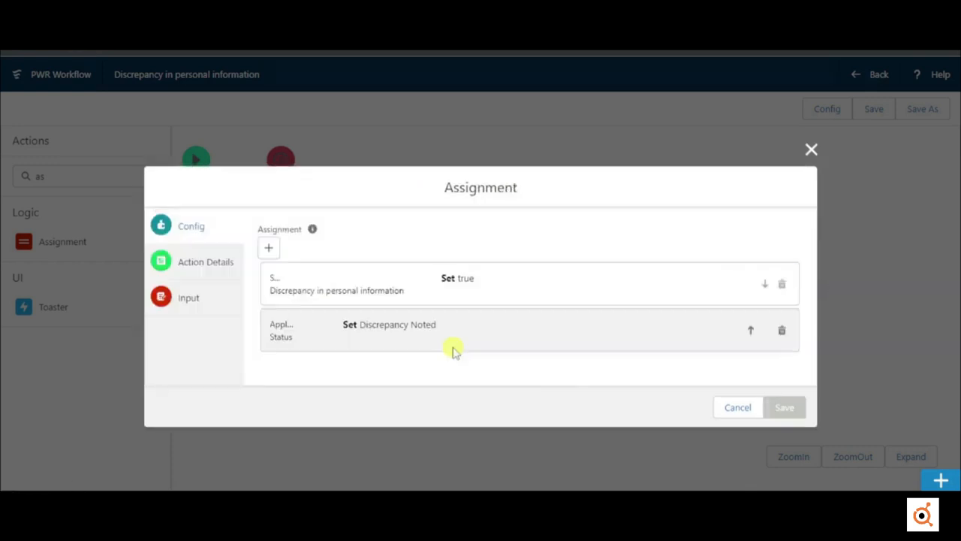
Label the Assignment action 'Assign Status' and save it
click(390, 238)
text(Assign Status)
click(783, 418)
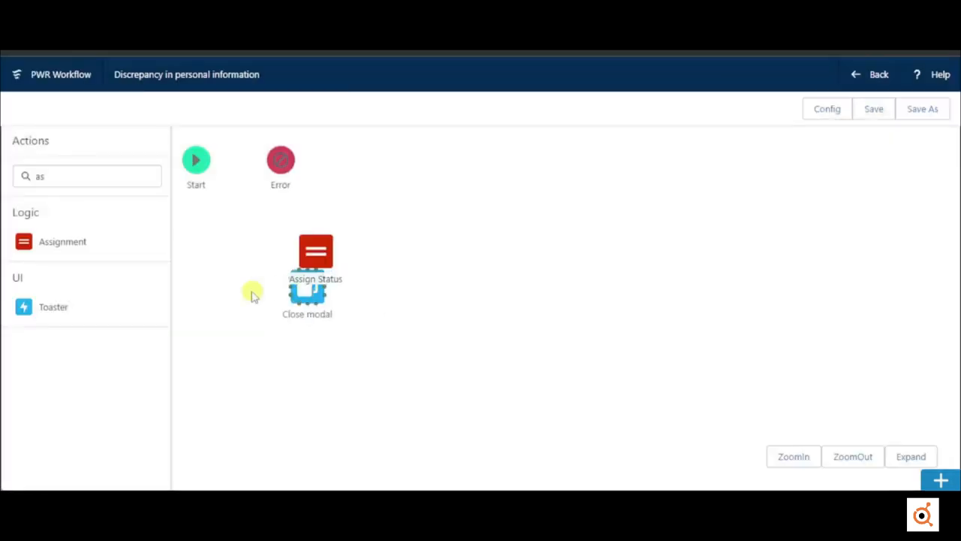
Add an Update Records action with Model as its source type and label it 'Update applicant profile'
double_click(77, 185)
text(upd)
click(293, 206)
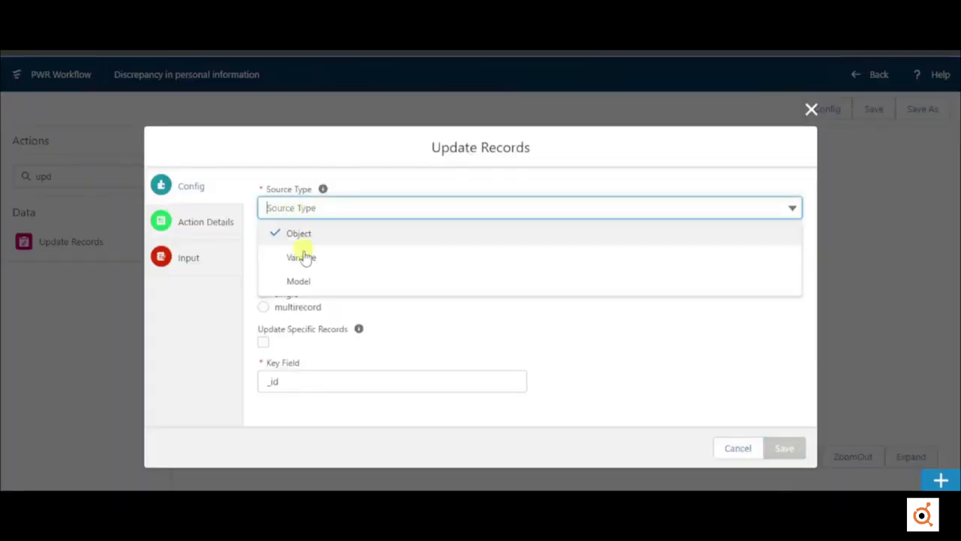
click(299, 281)
click(388, 315)
click(310, 238)
text(U)
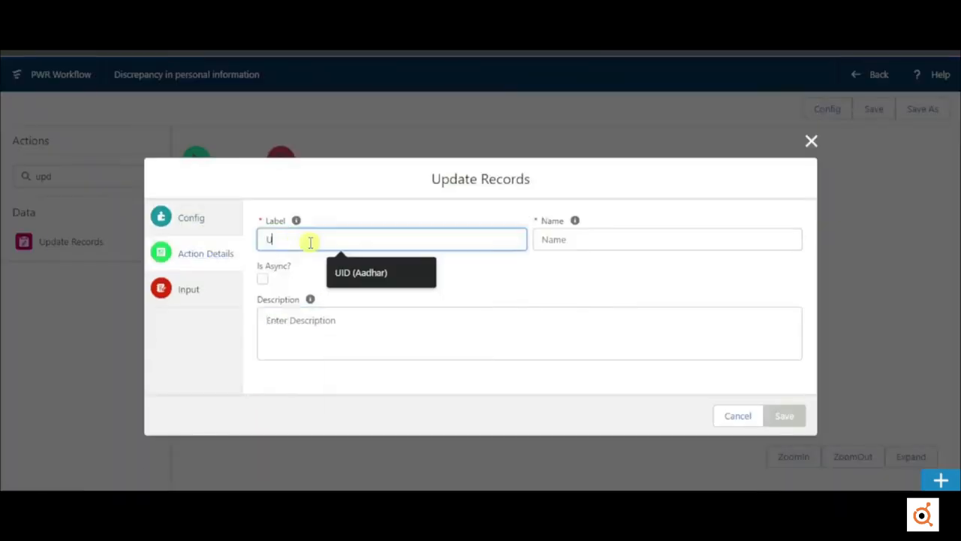
text(pdate applicant profile)
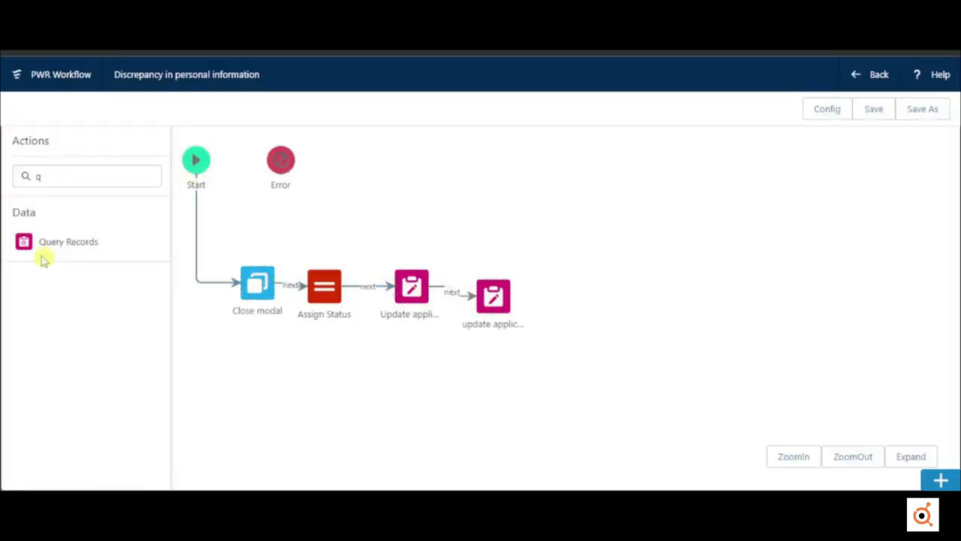
Add a Query Records action with a label starting 'Query A' and save the workflow
drag(63, 268, 445, 250)
click(307, 238)
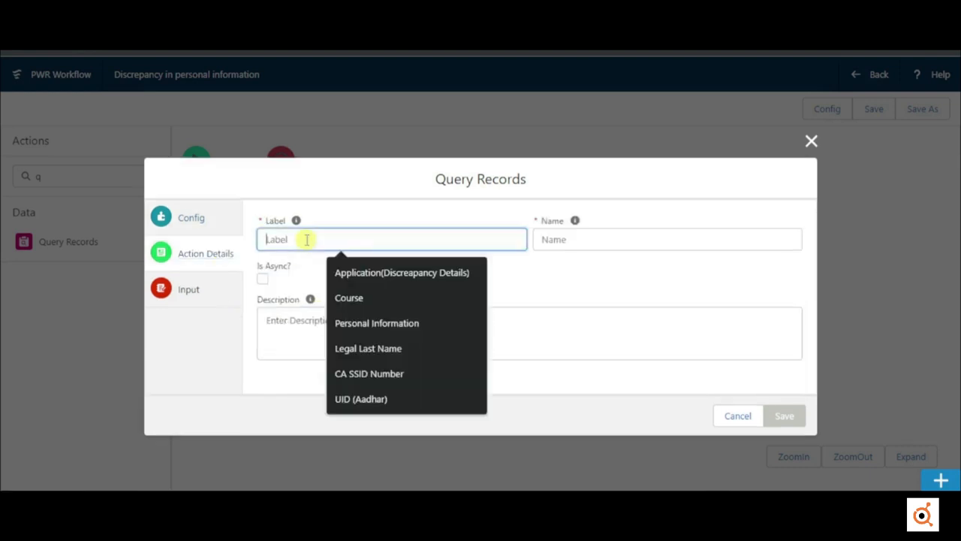
text(Query A)
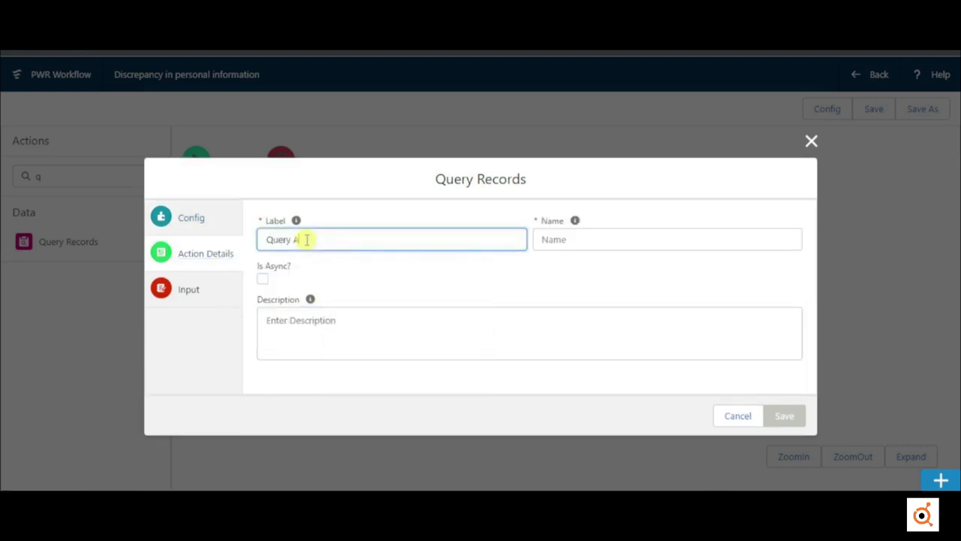
click(786, 416)
click(871, 111)
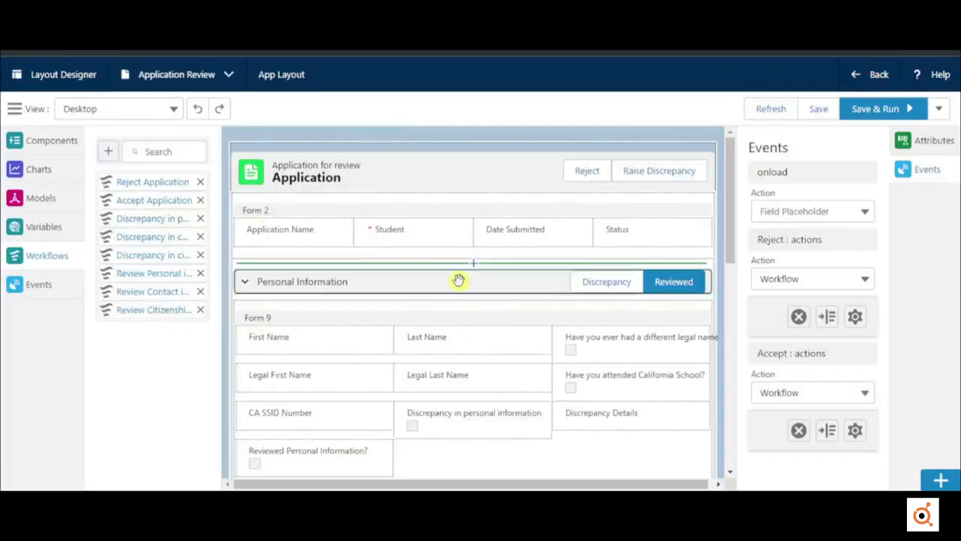
Assign the 'Review Personal information' workflow to the Reviewed action of the Personal Information section
click(458, 280)
click(809, 345)
click(809, 371)
click(855, 384)
click(350, 294)
text(rsonal information)
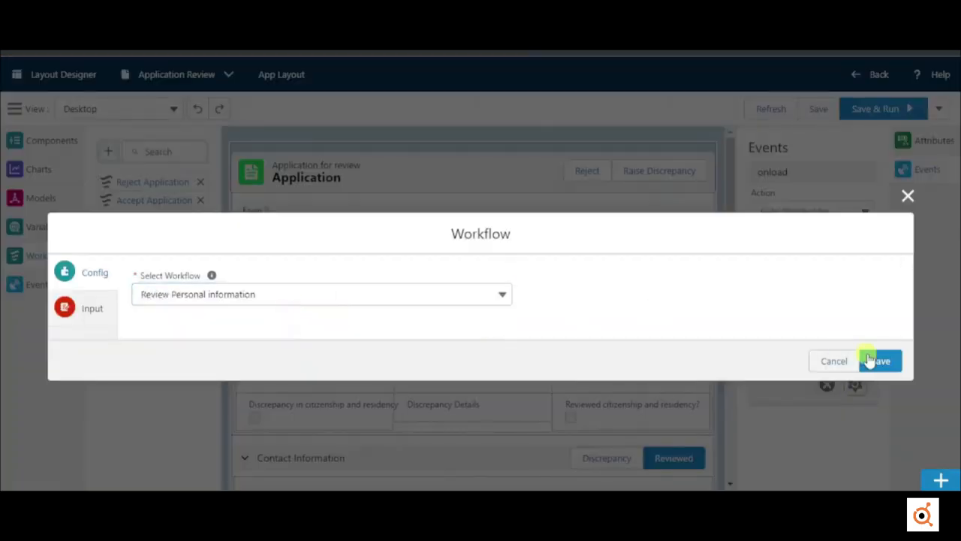
click(871, 361)
Assign a workflow to the Reviewed action of the citizenship and residency section
click(446, 322)
click(809, 345)
click(809, 371)
click(856, 383)
click(432, 301)
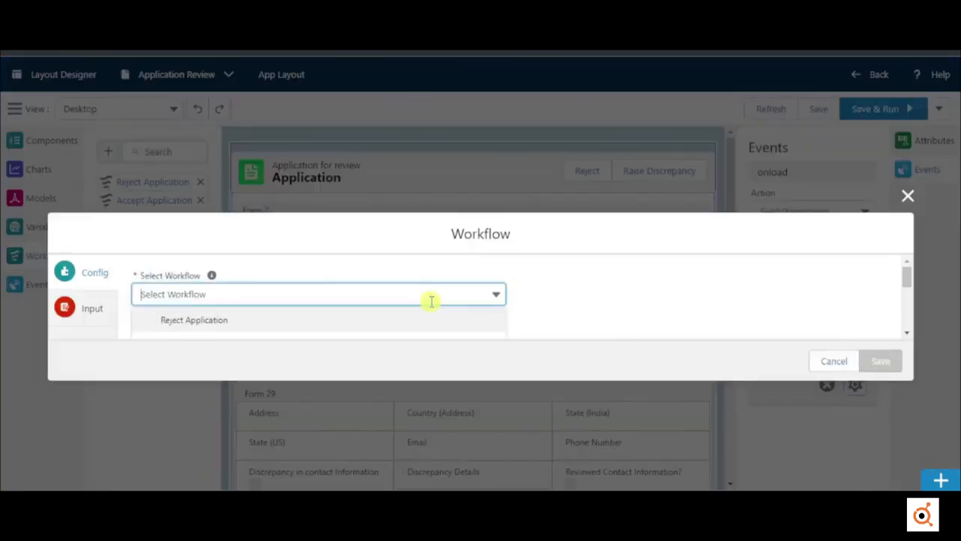
click(363, 331)
click(881, 361)
Assign the 'Review Contact information' workflow to the Contact Information section's Reviewed action, then save and refresh the layout
click(465, 358)
click(809, 345)
click(809, 371)
click(856, 385)
click(450, 325)
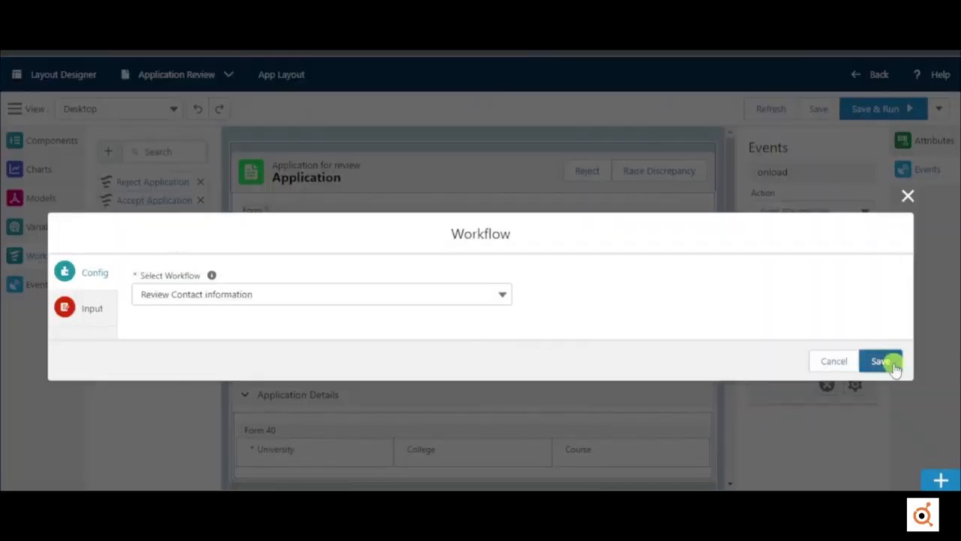
click(890, 363)
click(817, 110)
click(771, 110)
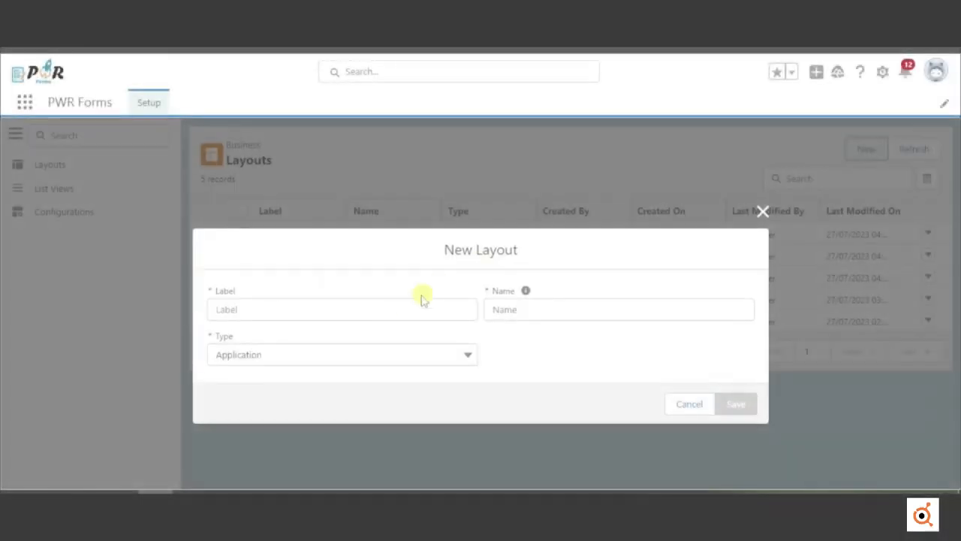
Create a Record layout labelled 'Raise Discrepancy' for the student object
click(436, 309)
text(Raise Discrepancy)
click(338, 354)
click(337, 365)
click(537, 348)
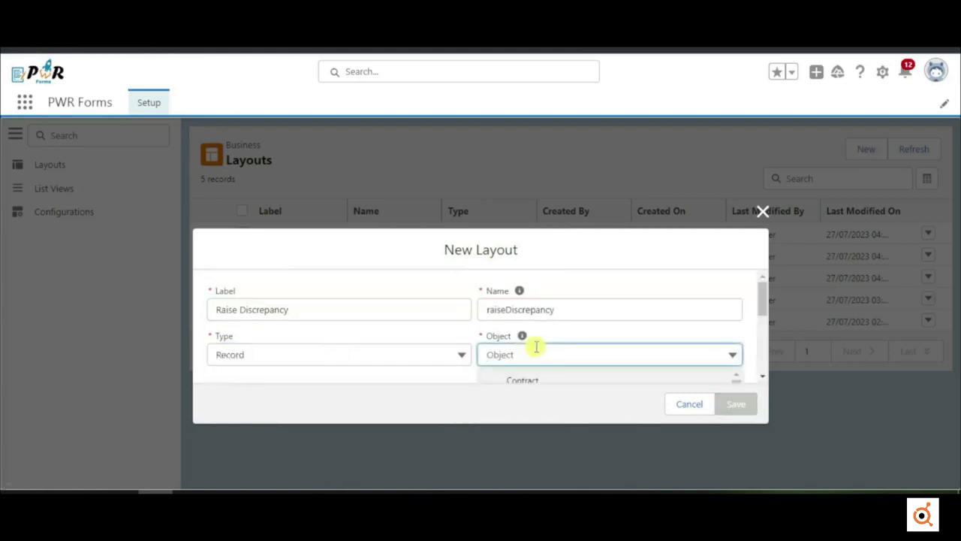
text(stu)
scroll(536, 348, down, 1)
click(537, 366)
click(735, 404)
Add the discrepancy checkbox fields for personal information, citizenship and residency, and contact information to Form 1
click(584, 204)
click(155, 145)
text(dis)
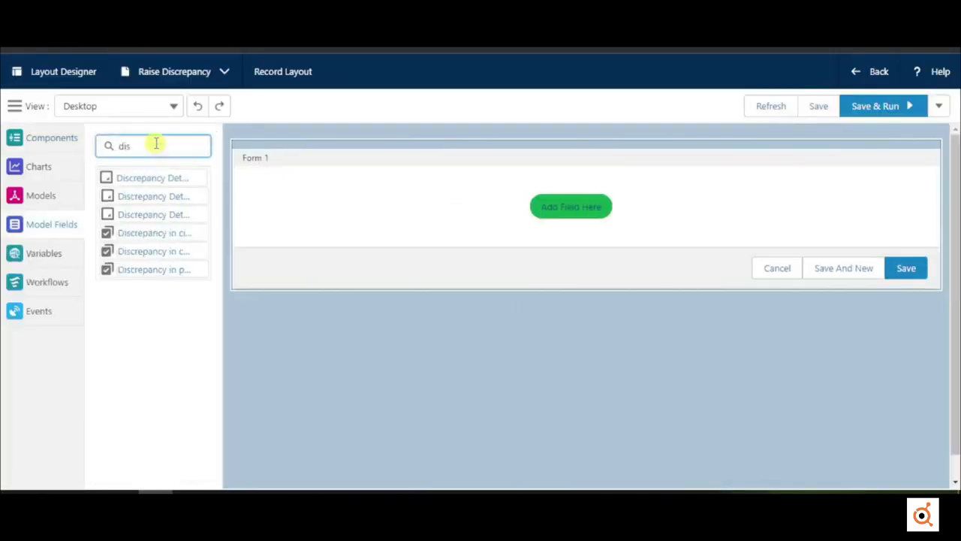
click(155, 269)
click(155, 233)
click(156, 251)
Hide the form's Save and Save And New actions
click(794, 413)
click(785, 412)
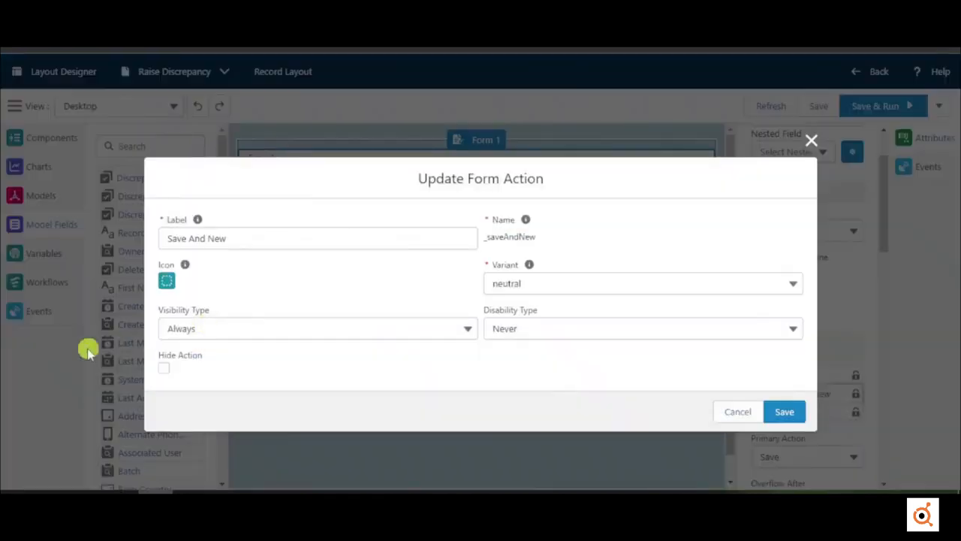
click(164, 368)
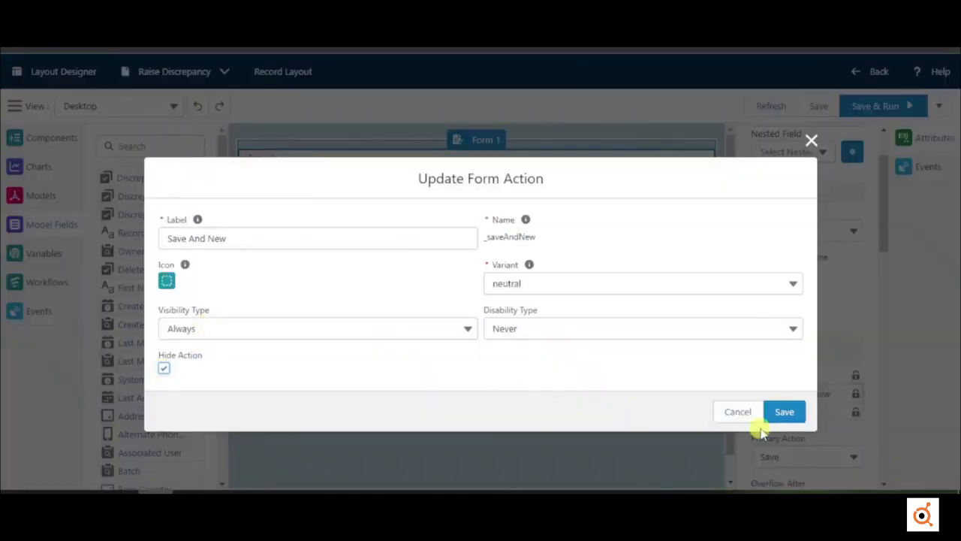
click(785, 411)
Create a new form action labelled 'Send'
click(762, 347)
click(345, 254)
text(Send)
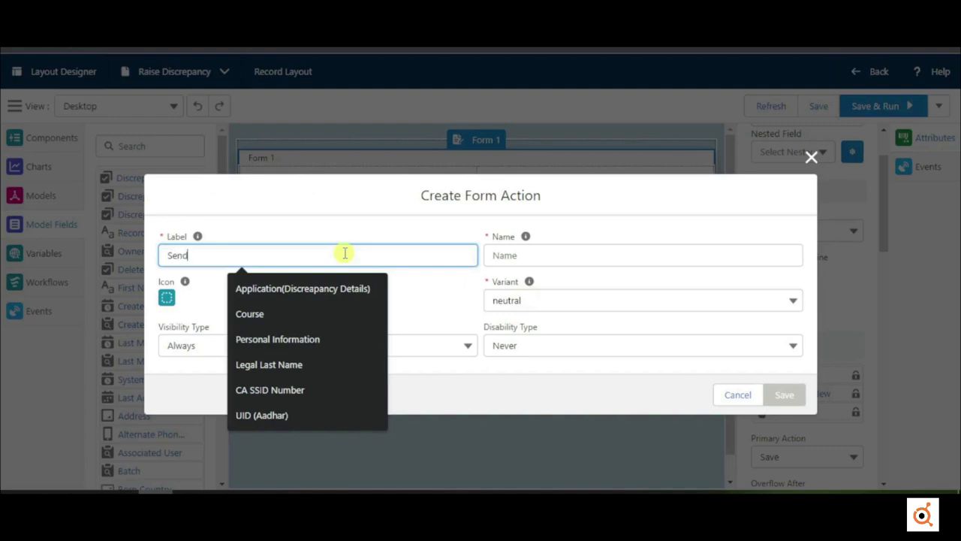
click(781, 394)
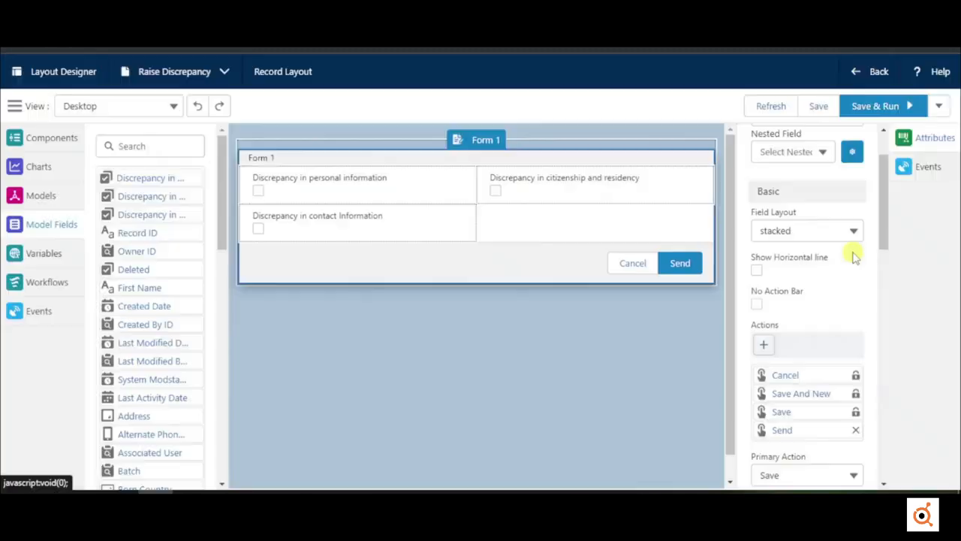
Set the Send action's event to Workflow, choose the workflow it runs, and save the configuration
scroll(854, 253, down, 5)
click(794, 443)
text(fl)
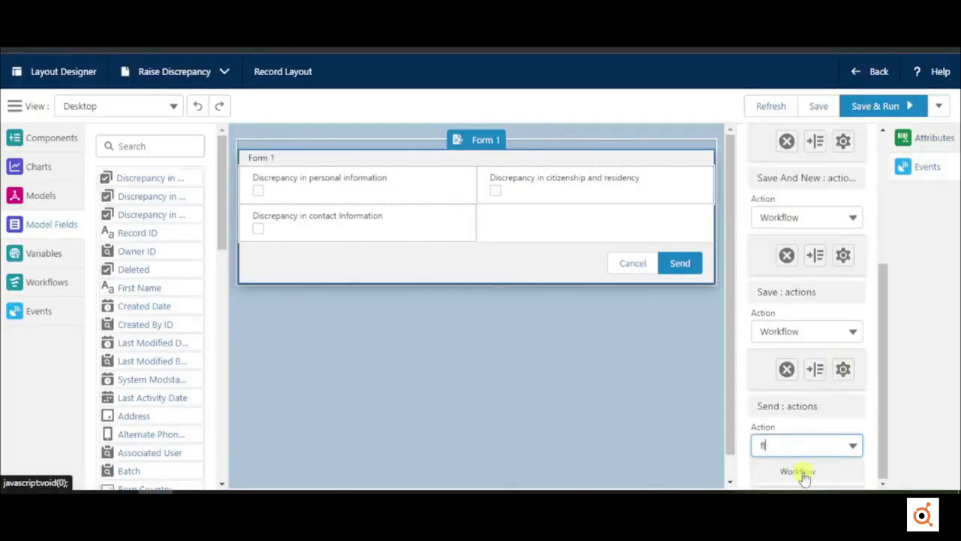
click(797, 472)
click(326, 304)
click(172, 317)
click(876, 358)
Place the 'Discrepancy Details-Personal Information' field beside the 'Discrepancy in personal information' checkbox
click(128, 146)
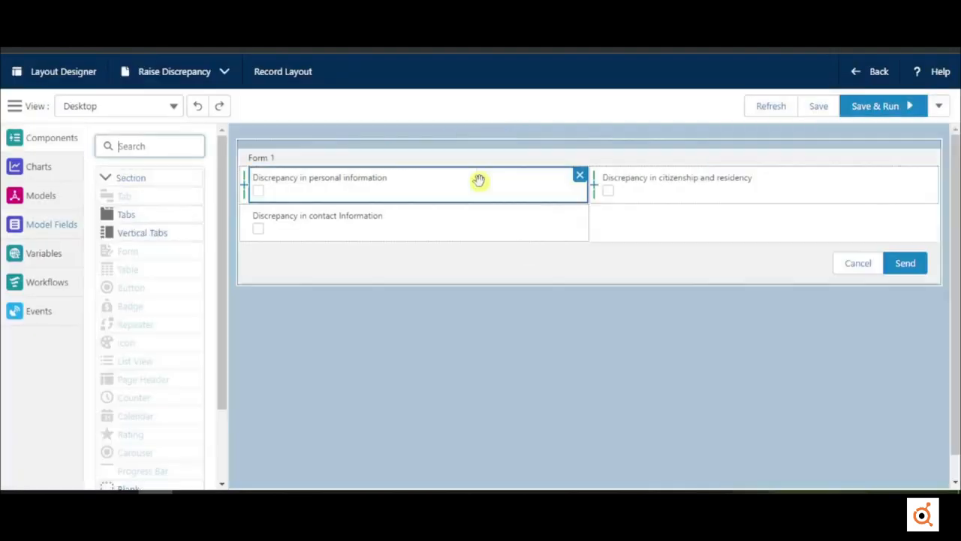
text(per)
drag(150, 196, 440, 193)
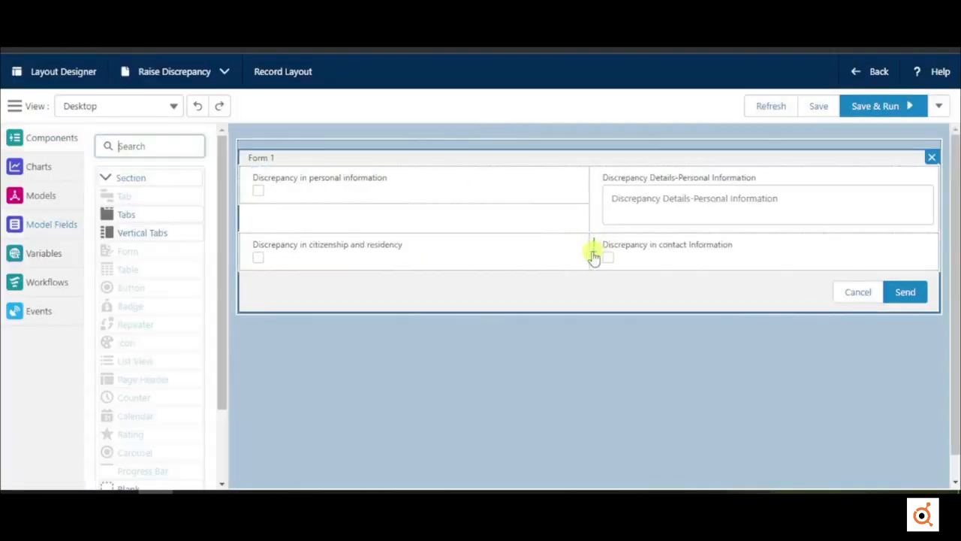
Add the 'Discrepancy Details-Citizen Information' field and the contact discrepancy details field beside their matching checkboxes
click(51, 224)
click(124, 150)
text(citi)
click(145, 195)
double_click(141, 146)
text(cont)
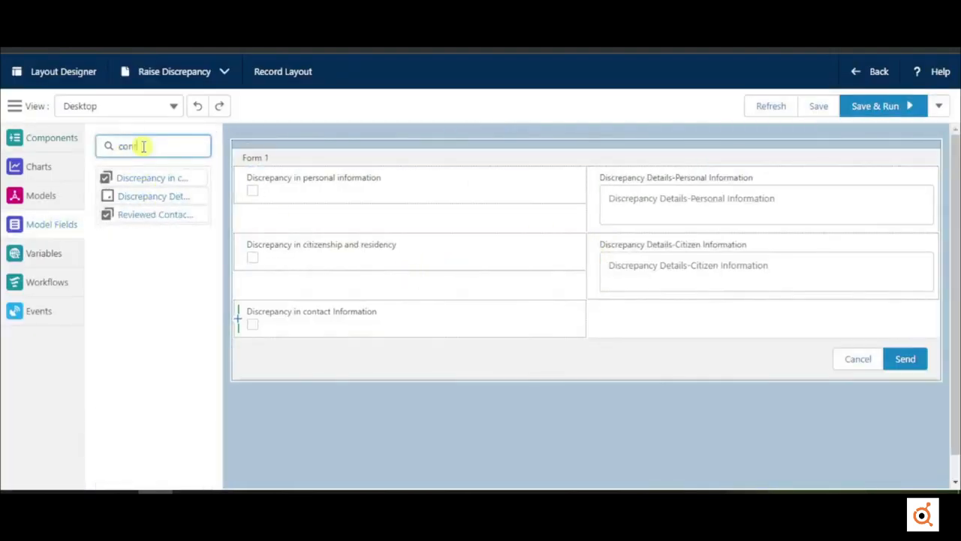
drag(161, 204, 558, 278)
Set the visibility type of the 'Discrepancy Details-Personal Information' field to Conditional
click(713, 200)
drag(899, 343, 899, 348)
click(842, 303)
click(811, 340)
Add a visibility condition comparing the 'Discrepancy in personal information' field with the static value true
click(844, 347)
click(385, 251)
click(331, 288)
click(296, 326)
scroll(281, 289, down, 2)
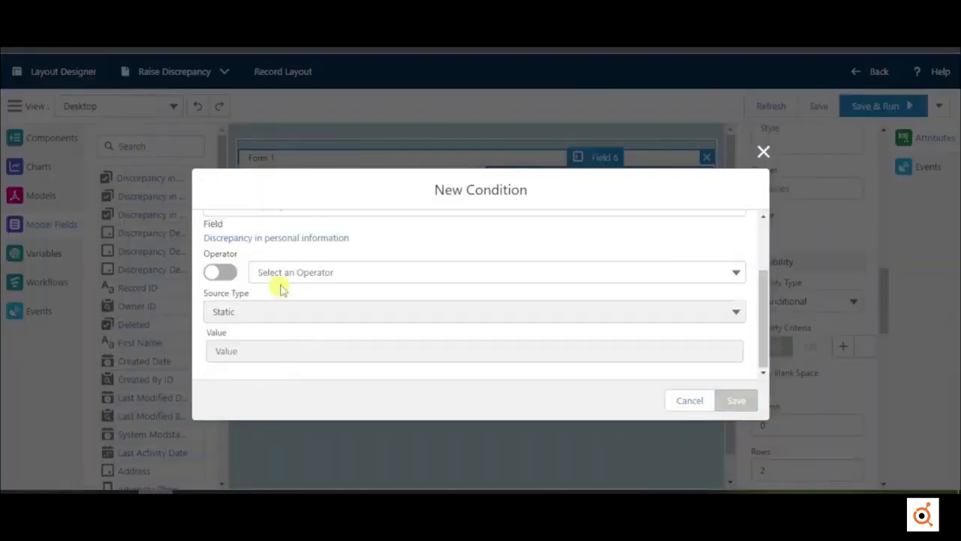
click(281, 272)
click(281, 323)
click(281, 350)
text(true)
click(736, 400)
Toggle one further checkbox attribute and save the Raise Discrepancy layout
click(940, 85)
scroll(753, 290, down, 2)
click(756, 280)
click(818, 106)
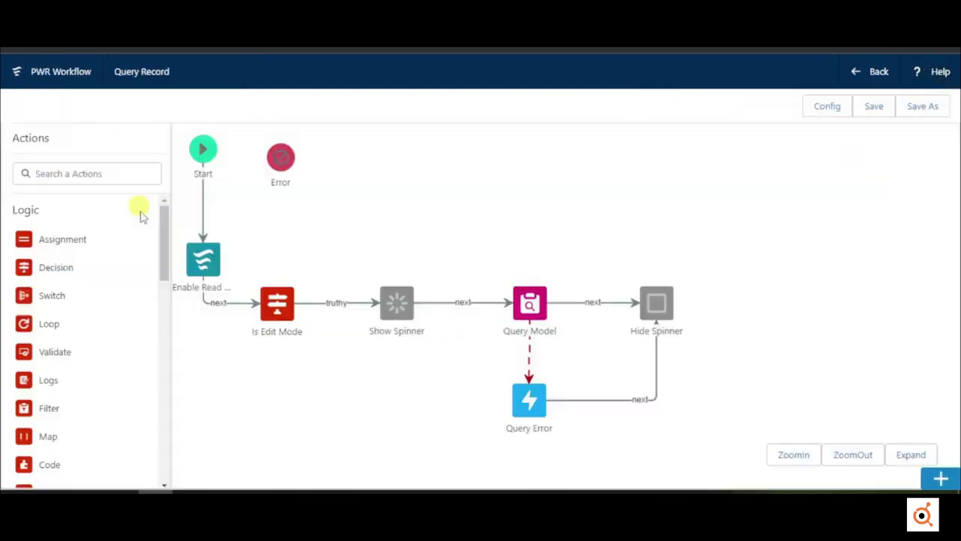
Add an Assignment action to the Query Record workflow that sets 'Discrepancy in personal information' to the static value true
drag(60, 239, 578, 236)
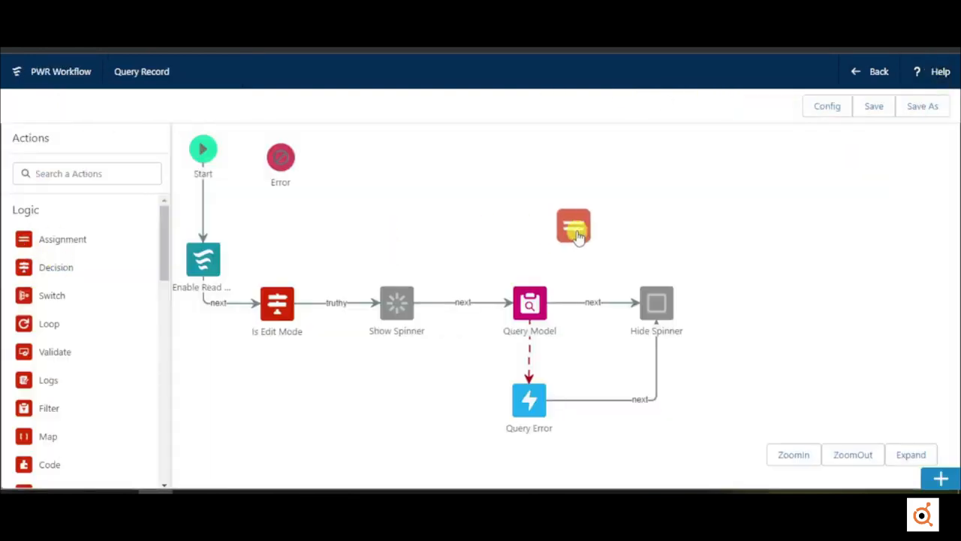
click(260, 247)
click(248, 322)
click(260, 290)
click(260, 317)
scroll(248, 300, down, 2)
click(243, 273)
click(258, 352)
text(tru)
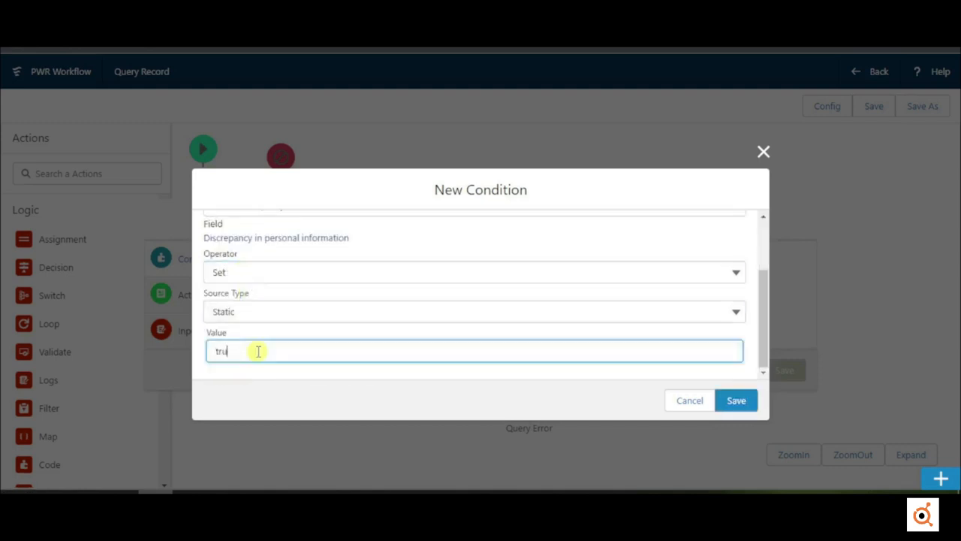
text(e)
click(732, 400)
Label the assignment action Set Discrepancy with the name setDiscrepancy and save it
click(205, 284)
click(288, 240)
text(Set Discrepancy)
key(Tab)
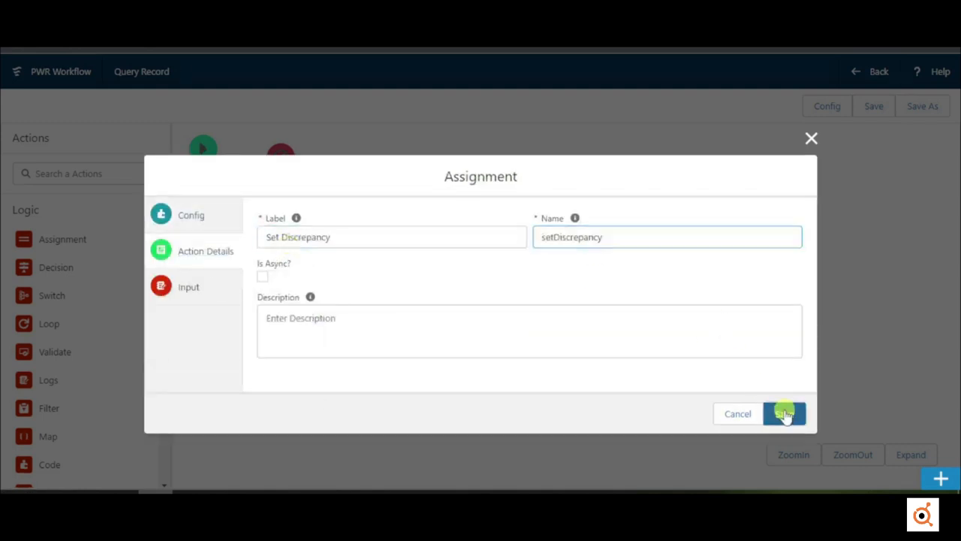
click(785, 414)
Route the flow from Query Model through Set Discrepancy to Hide Spinner, and save the workflow and its layout
click(635, 304)
drag(548, 303, 637, 296)
click(873, 106)
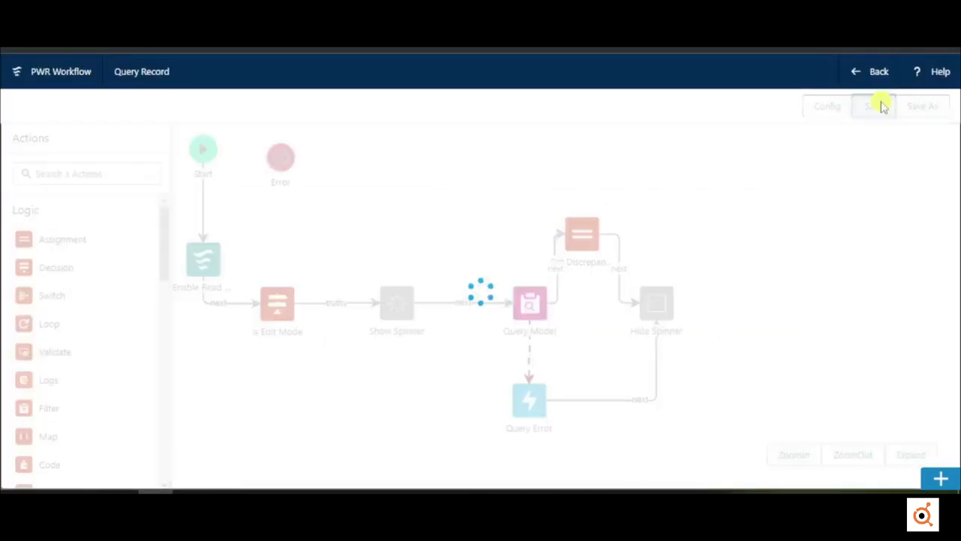
click(818, 105)
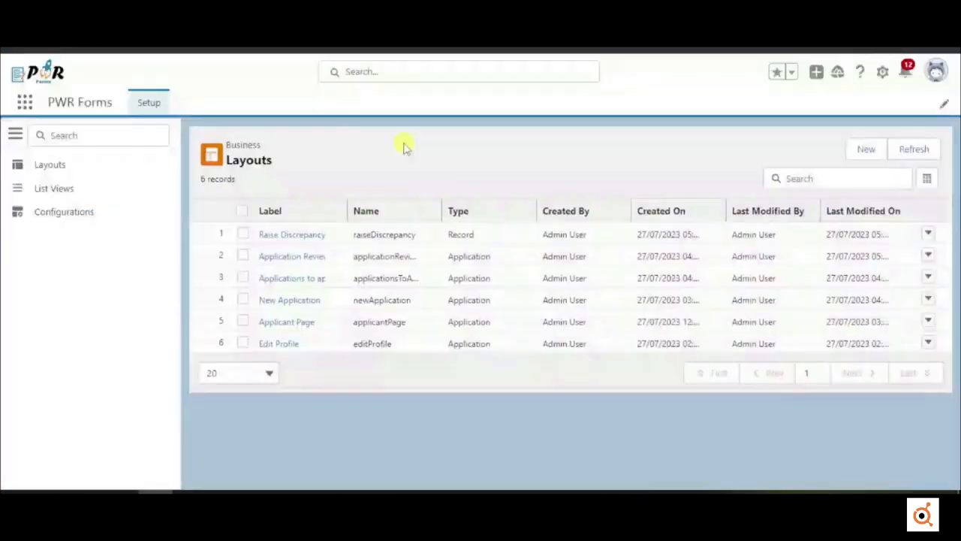
Create a new Record layout labelled 'Raise Discrepancy-Personal information' based on the student object
click(864, 149)
click(381, 307)
text(Raise Discrepancy-Personal Information)
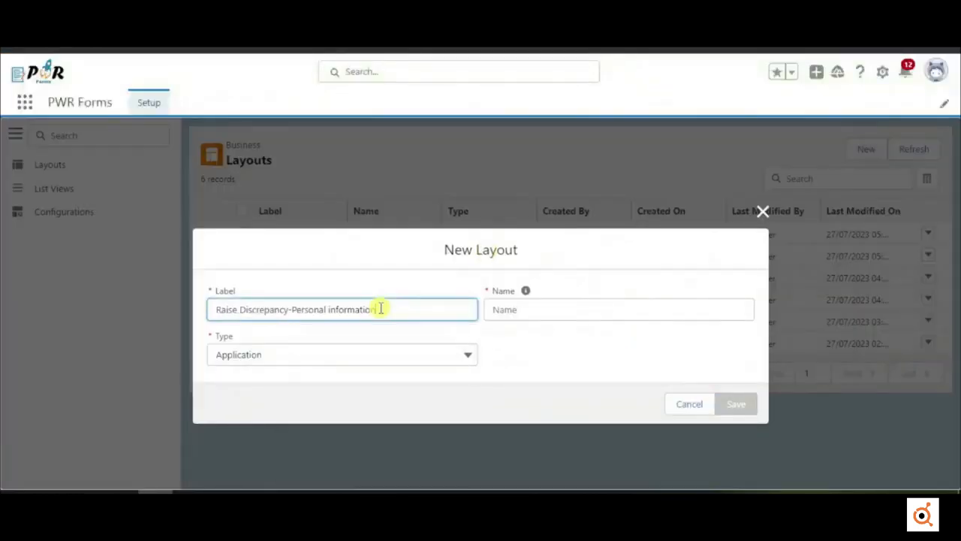
click(309, 354)
click(309, 367)
click(539, 349)
text(Stude)
click(522, 364)
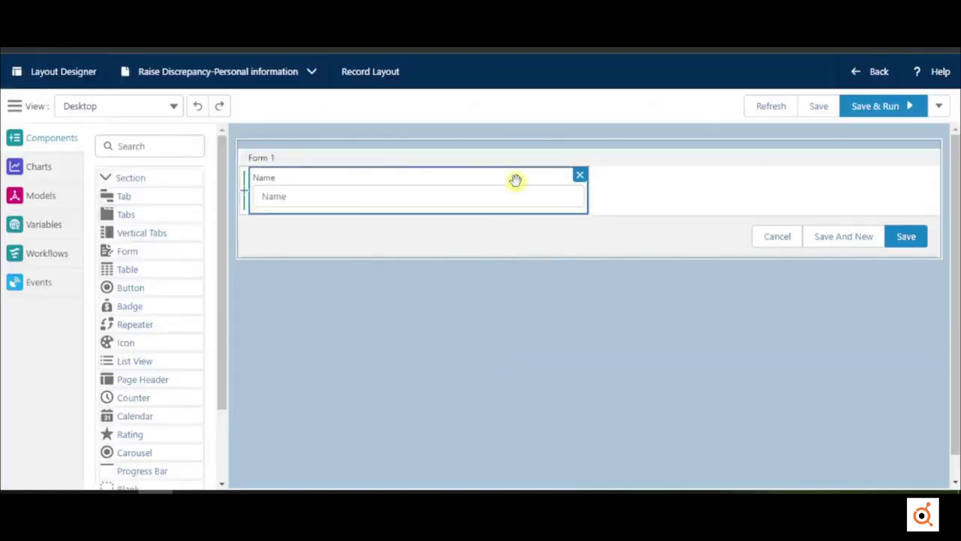
Replace the form's Name field with 'Discrepancy Details-Personal Information' and widen it to the full form width
click(580, 175)
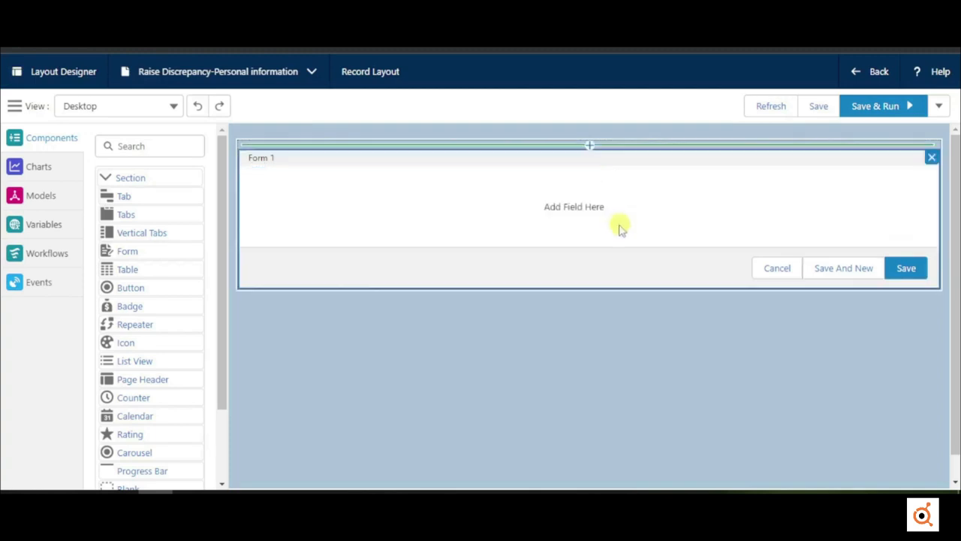
click(569, 211)
click(131, 146)
text(dis)
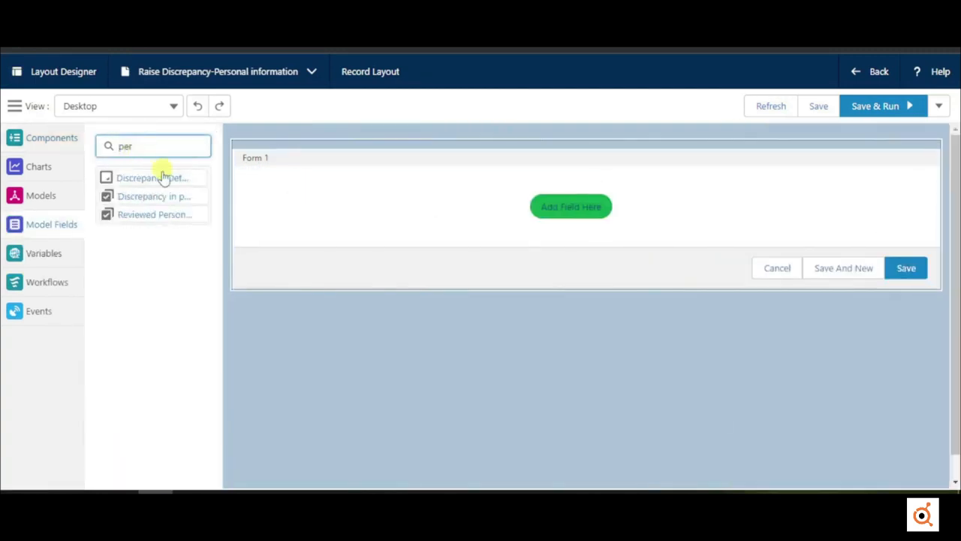
drag(150, 178, 398, 217)
click(606, 227)
scroll(828, 273, down, 6)
click(858, 368)
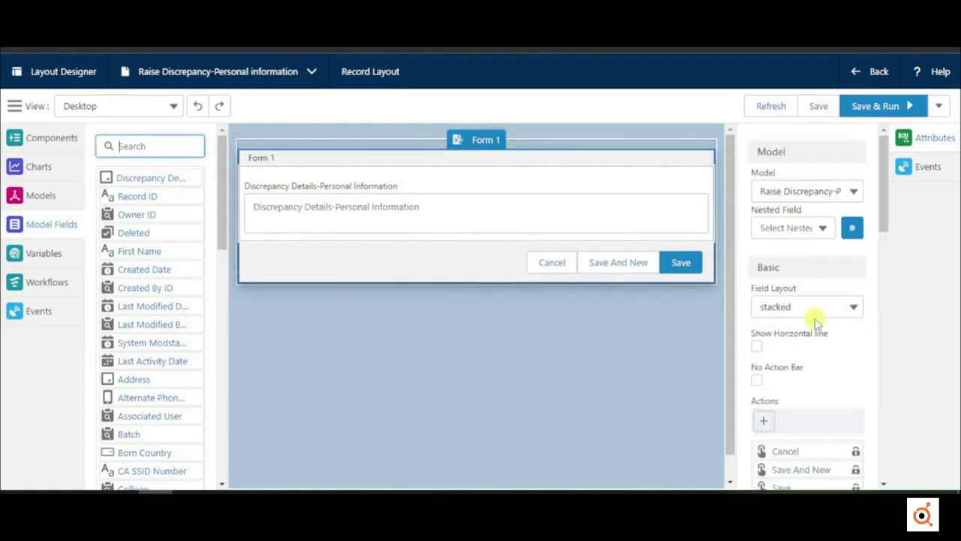
Hide the form's Save And New and Save actions, leaving Cancel in the action bar
scroll(880, 253, down, 5)
click(794, 328)
click(166, 368)
click(795, 411)
click(810, 319)
click(785, 412)
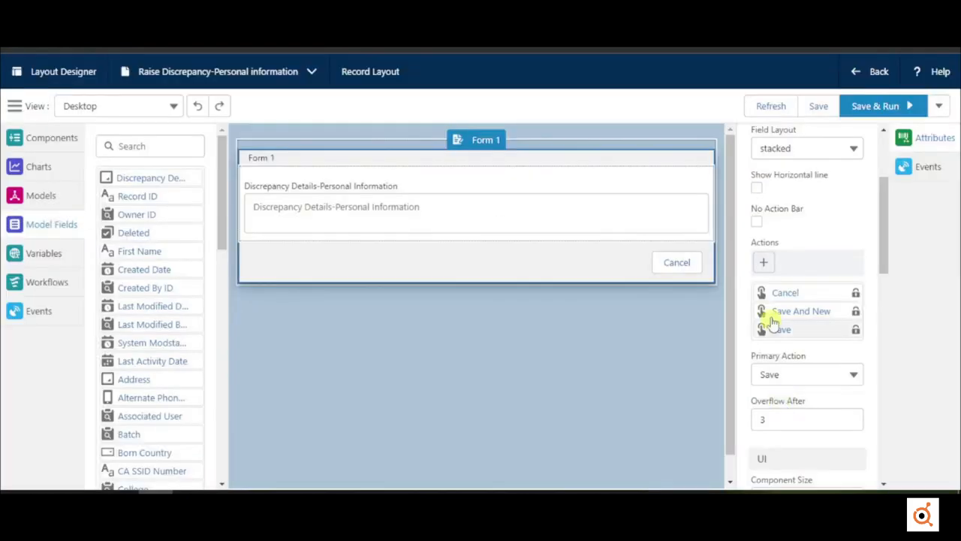
Create a form action labelled Send with the blue filled variant
click(266, 253)
text(Send)
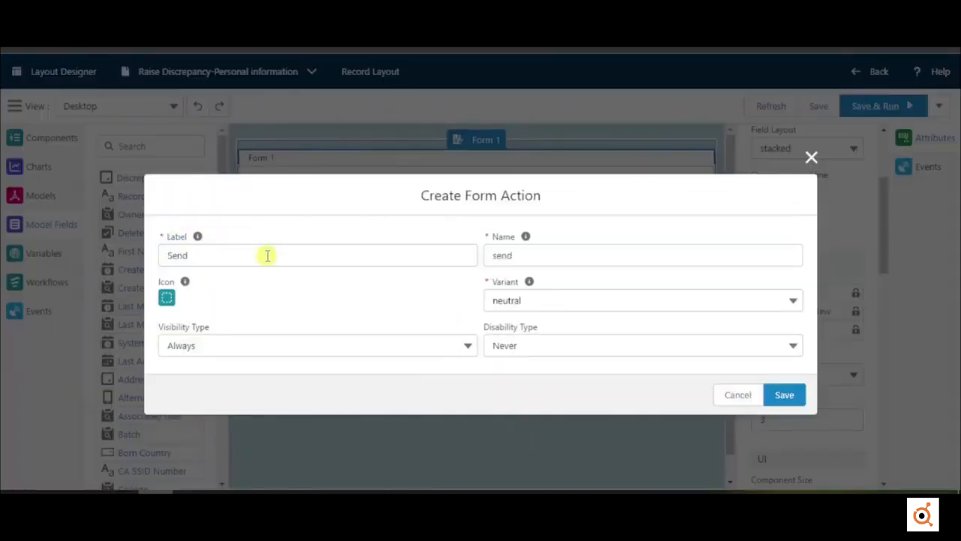
click(622, 300)
click(554, 348)
click(784, 394)
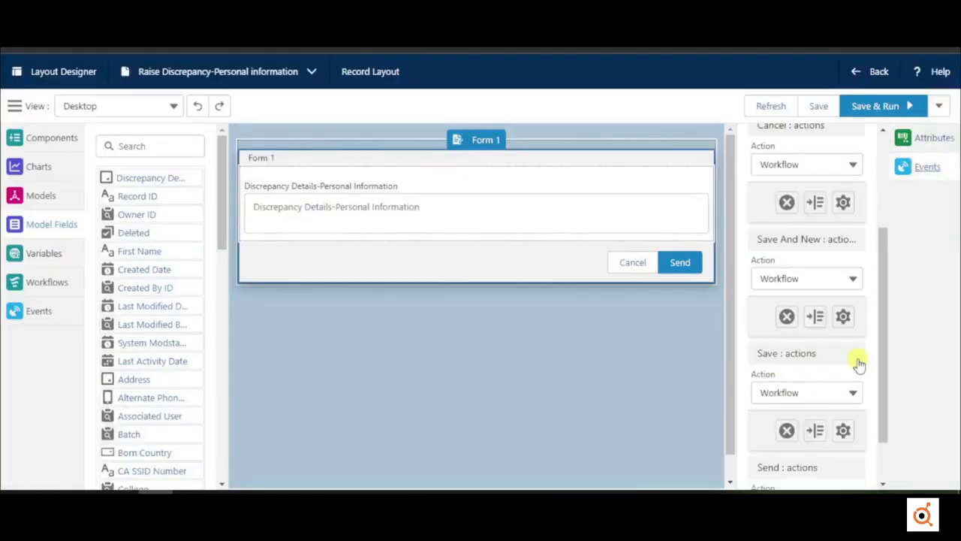
Assign a Workflow action to the form's Send action, configure its workflow and save the layout
scroll(808, 480, down, 2)
click(817, 445)
text(wo)
click(815, 483)
click(843, 483)
click(313, 291)
click(195, 317)
click(881, 359)
click(819, 105)
click(938, 88)
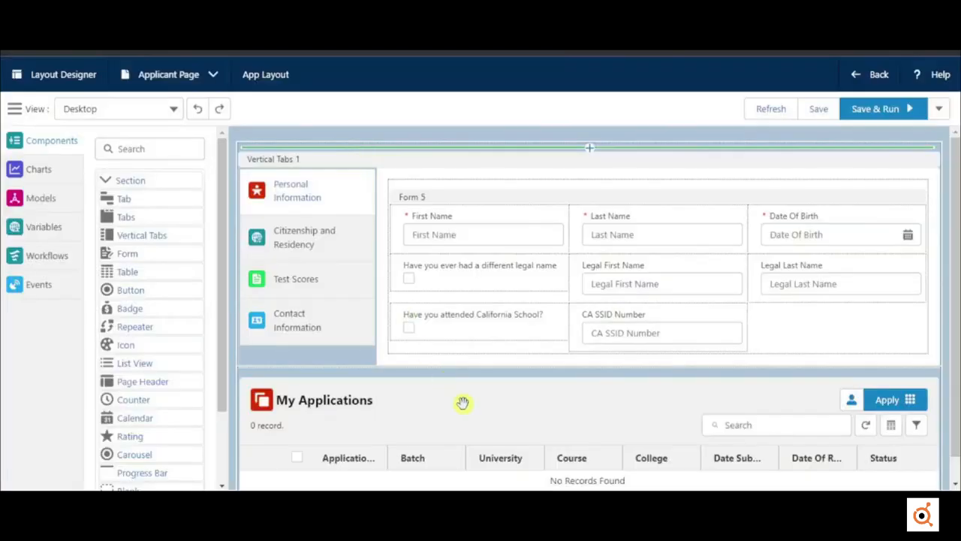
Assign the Push Modal action to the Apply table action of the My Applications table on the Applicant Page layout
click(462, 403)
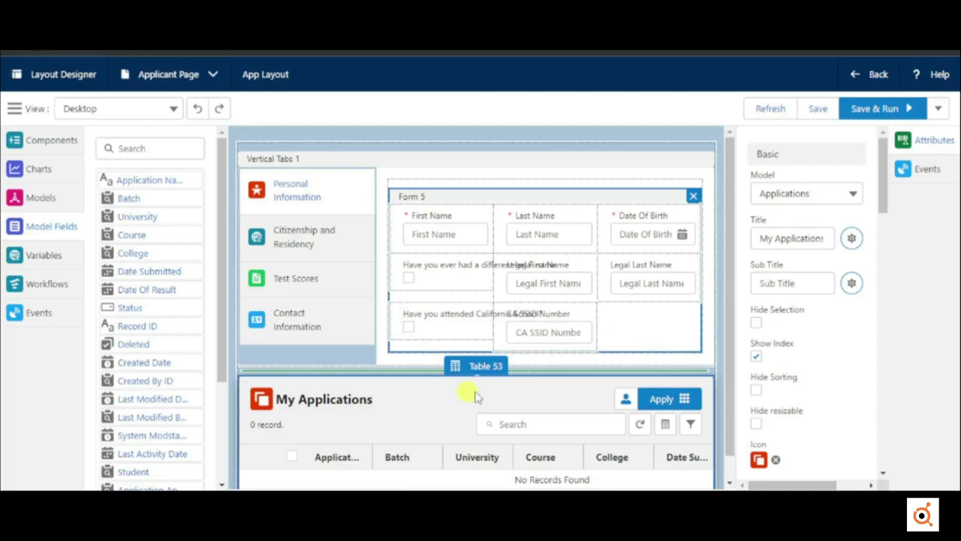
click(926, 170)
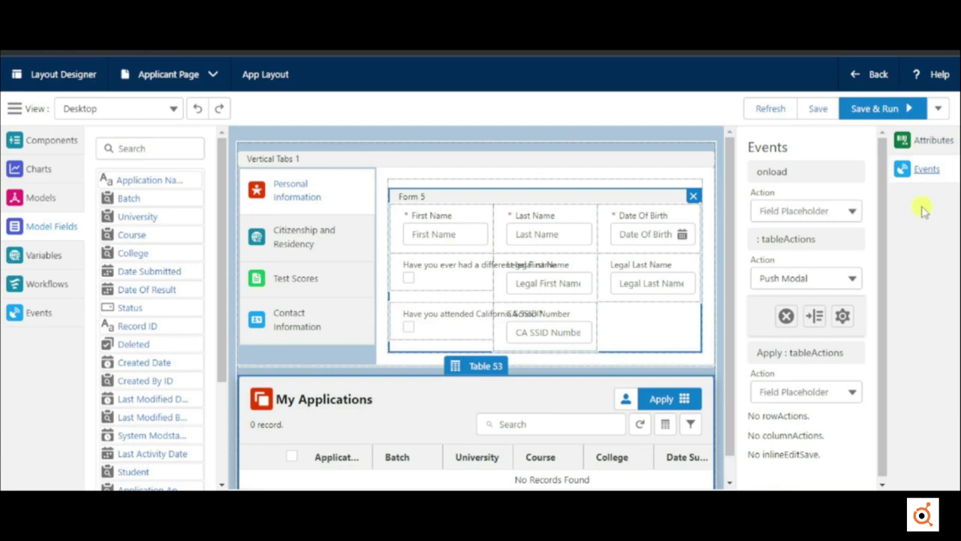
click(811, 390)
text(push)
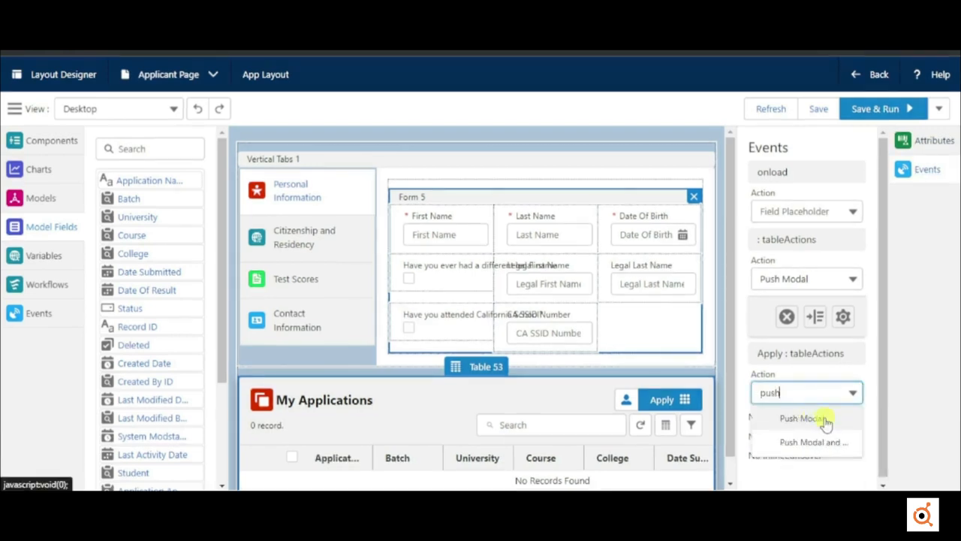
click(826, 422)
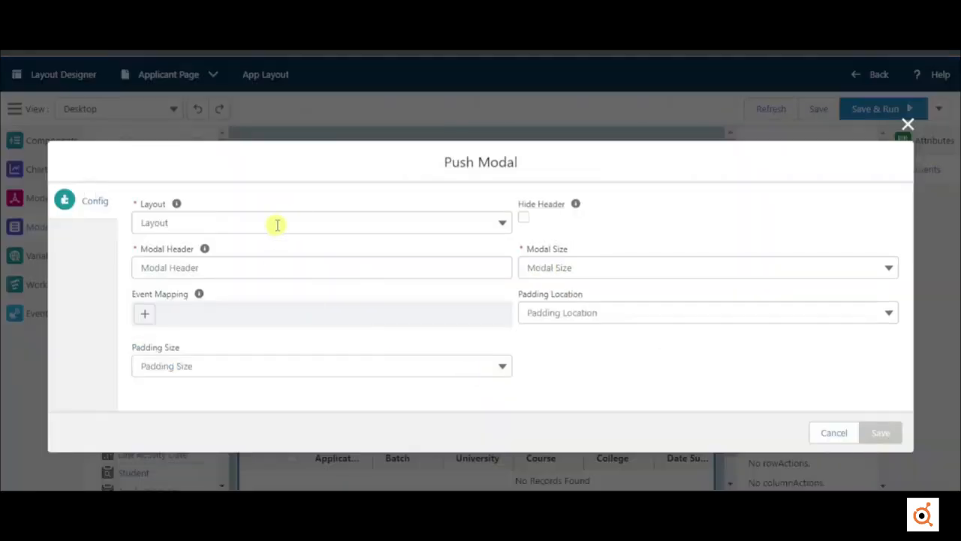
Configure the Apply modal with the New Application layout, the header 'New Application' and the size large
click(277, 225)
scroll(240, 309, down, 1)
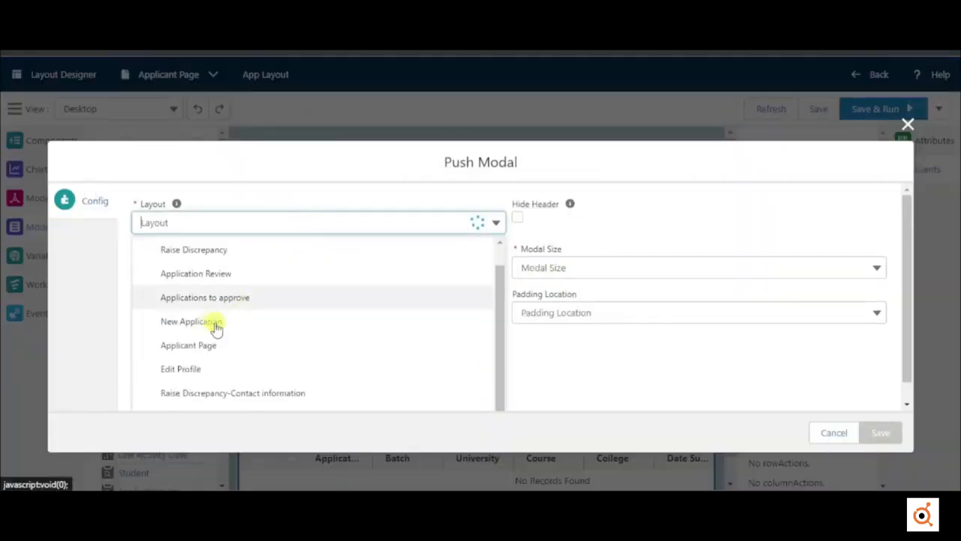
click(222, 328)
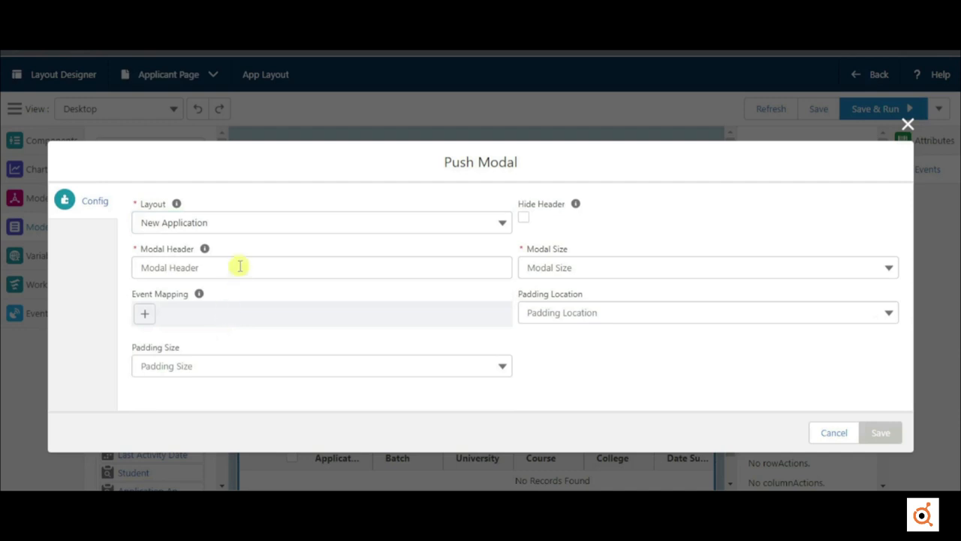
click(239, 265)
text(New Appl)
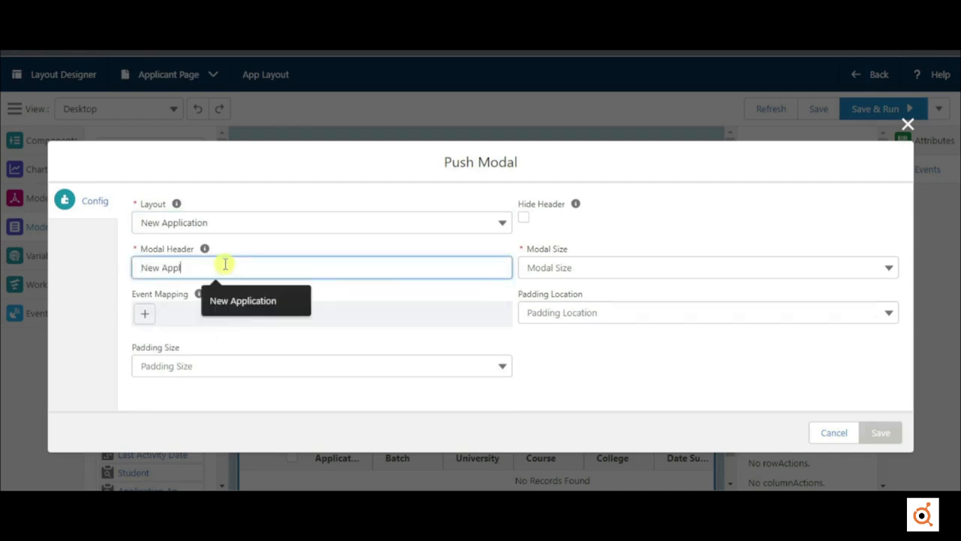
text(ication)
click(549, 269)
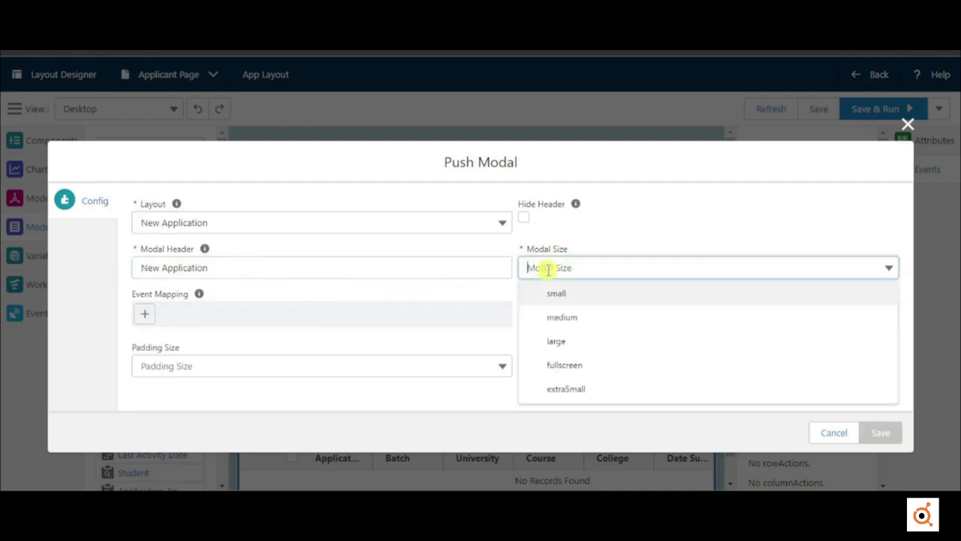
click(559, 341)
Map the modal's Submit event to the 'Close and refresh applications table' workflow, and save the modal and the layout
click(145, 316)
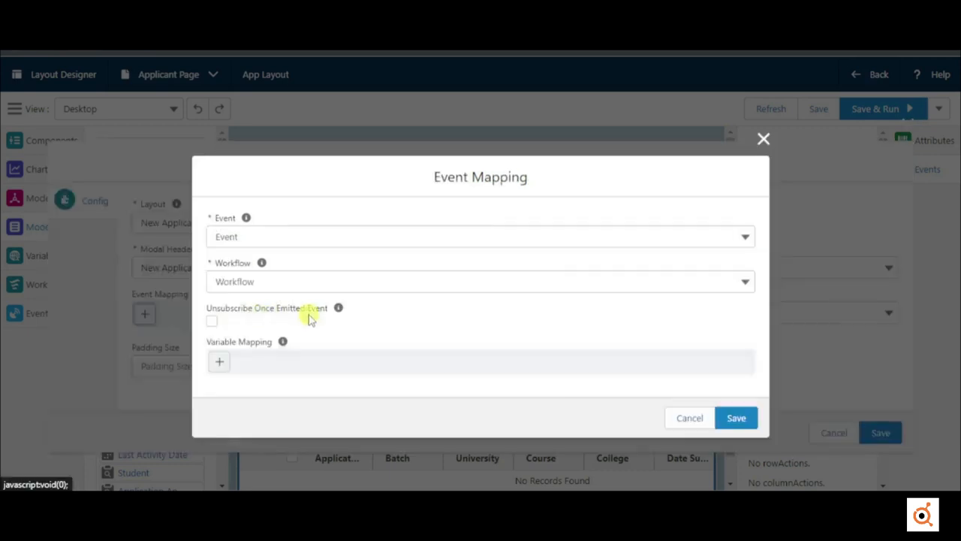
click(265, 237)
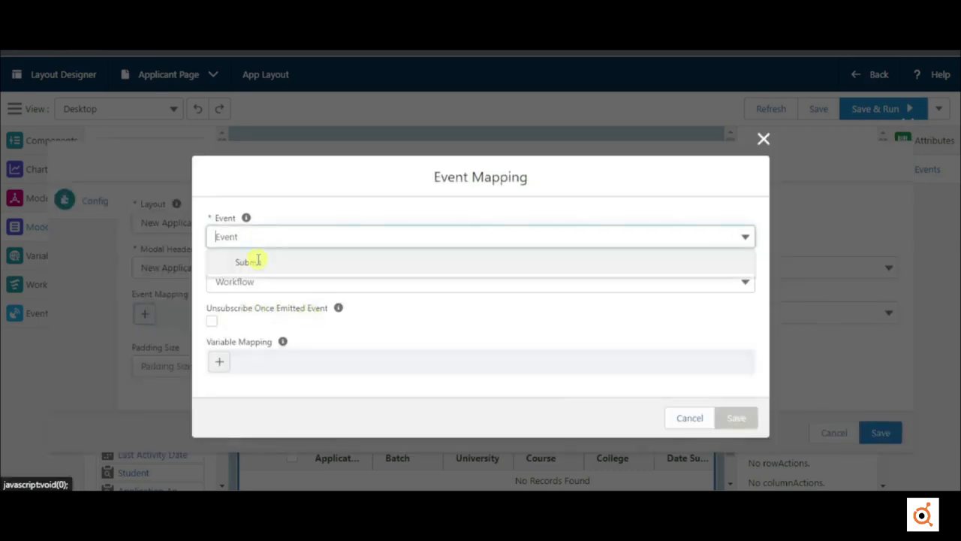
click(271, 275)
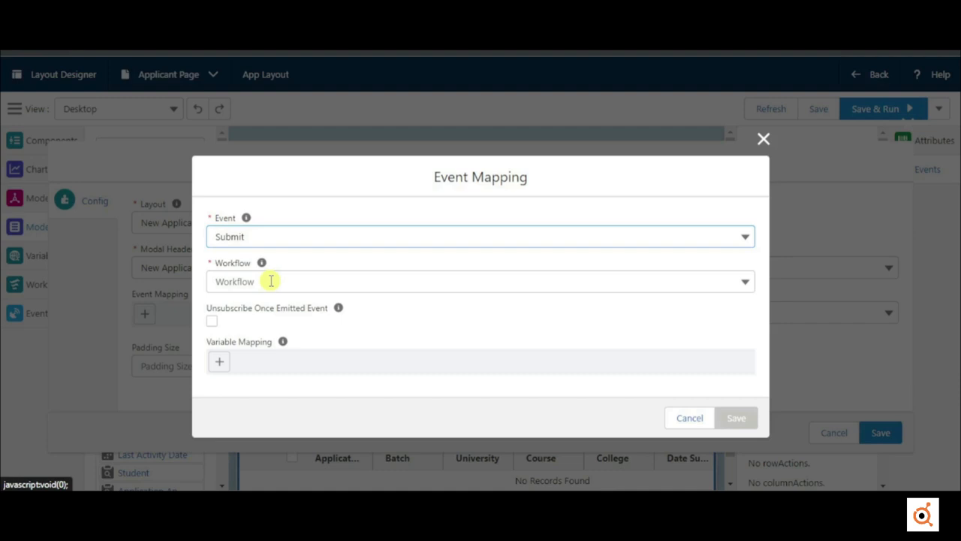
click(271, 281)
text(Close)
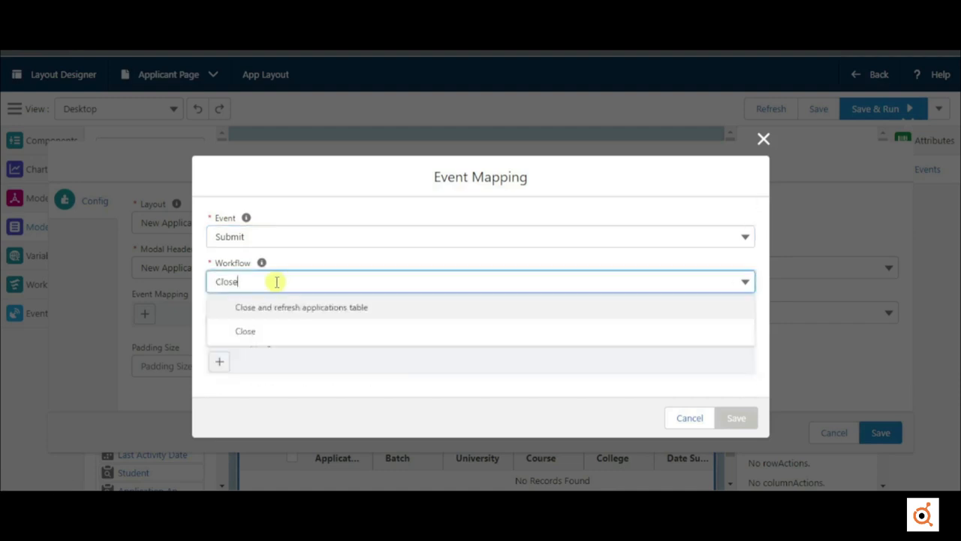
click(322, 307)
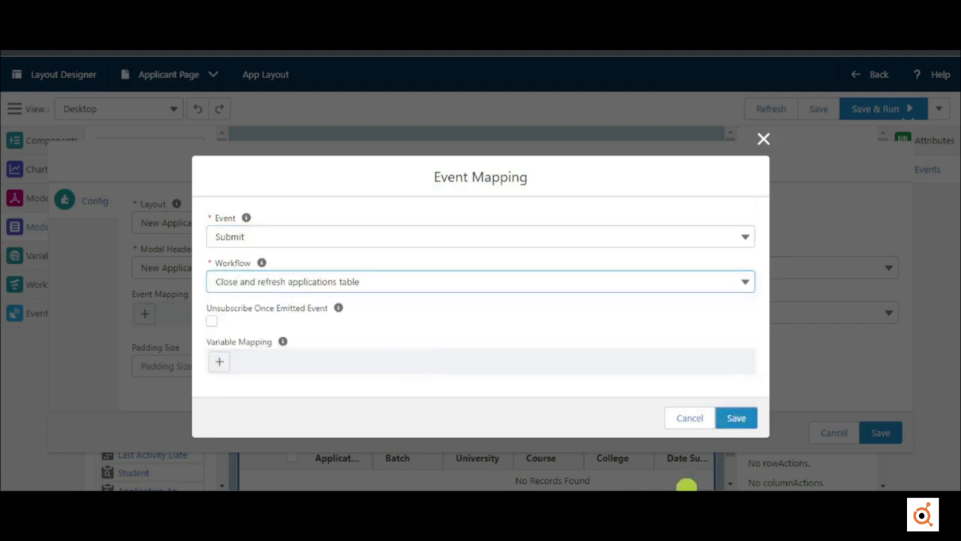
click(736, 417)
click(880, 466)
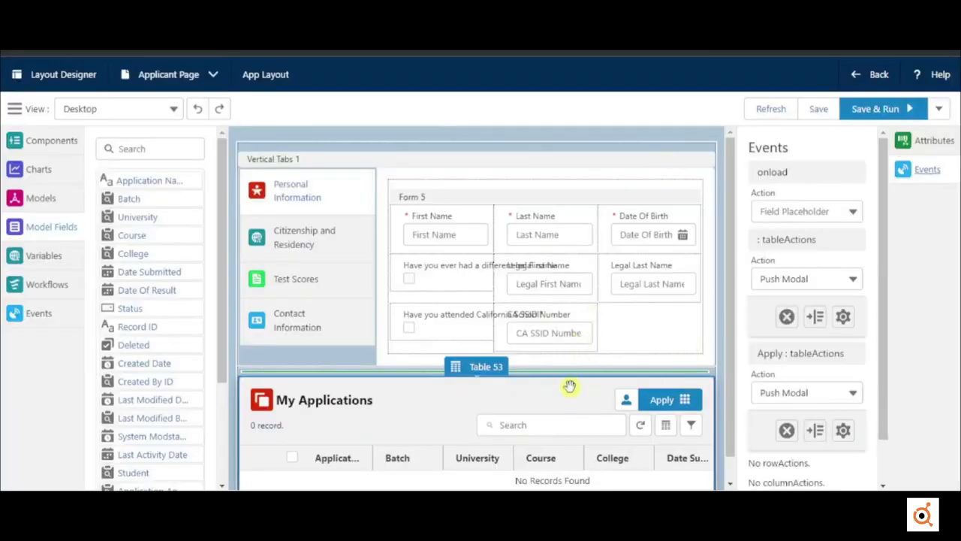
click(818, 109)
Assign a Workflow action to the table's Enroll row action and choose the workflow it runs
scroll(800, 434, down, 2)
click(810, 408)
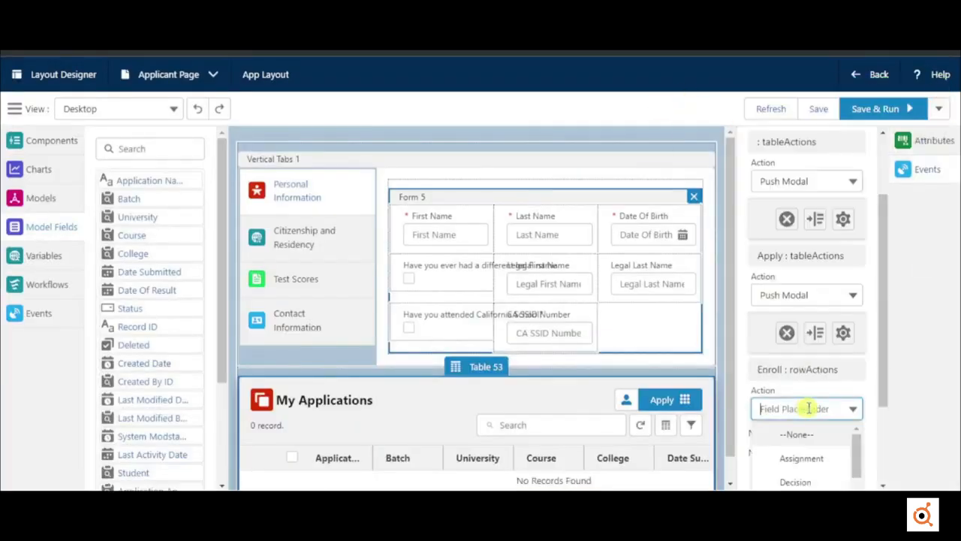
text(work)
click(802, 434)
click(844, 446)
click(356, 320)
click(881, 361)
Add an id mapping to the Enroll row action's workflow and save the Applicant Page layout
click(815, 446)
click(168, 298)
click(291, 290)
text(id)
click(288, 319)
click(274, 323)
click(262, 350)
click(291, 360)
scroll(291, 360, down, 3)
click(276, 316)
click(276, 316)
click(253, 365)
click(736, 402)
click(788, 359)
click(818, 108)
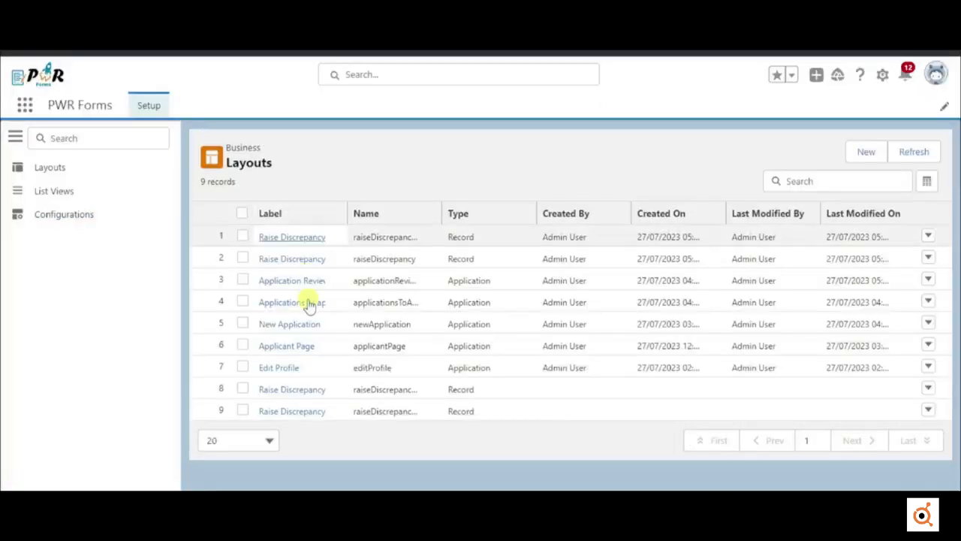
Open the 'Applications to approve' layout and assign the Push Modal action to the Applications table's Review row action
click(311, 302)
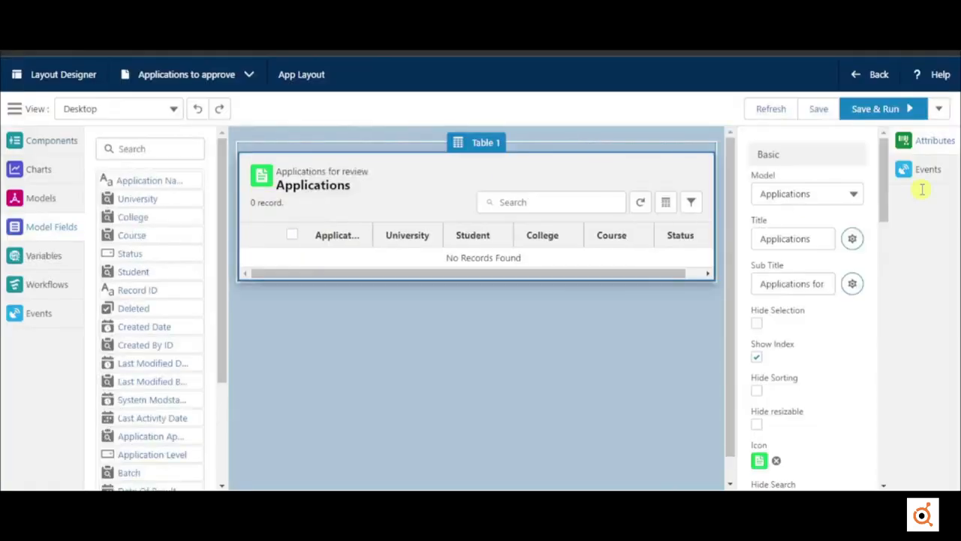
click(925, 172)
click(818, 298)
text(Push)
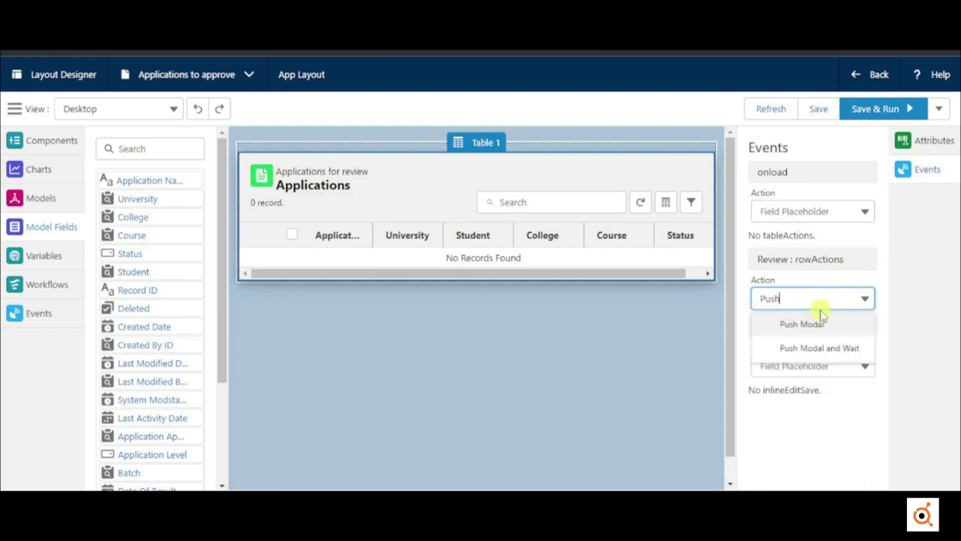
click(841, 328)
Configure the Review modal with the Application Review layout, the header 'Review Application' and the size large
click(349, 224)
click(275, 300)
click(289, 274)
text(Review)
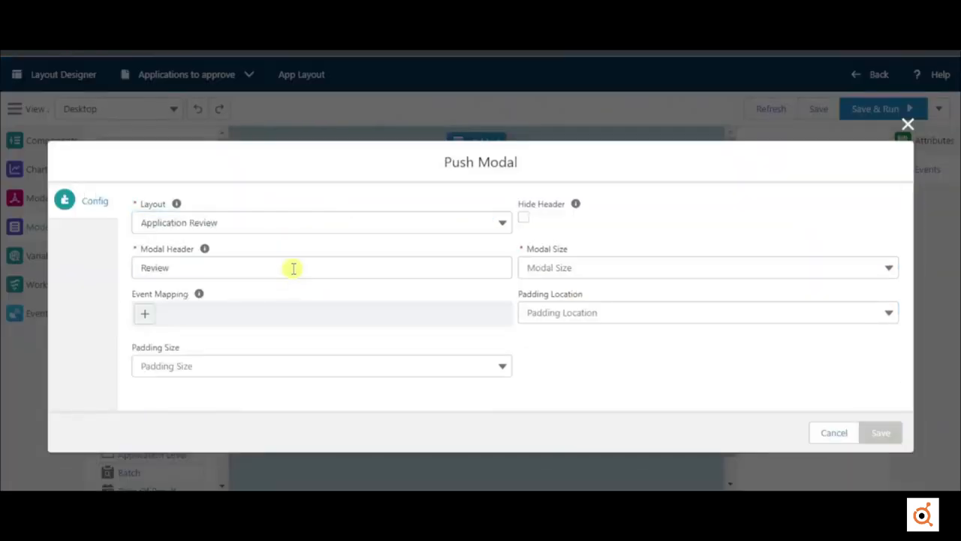
click(608, 267)
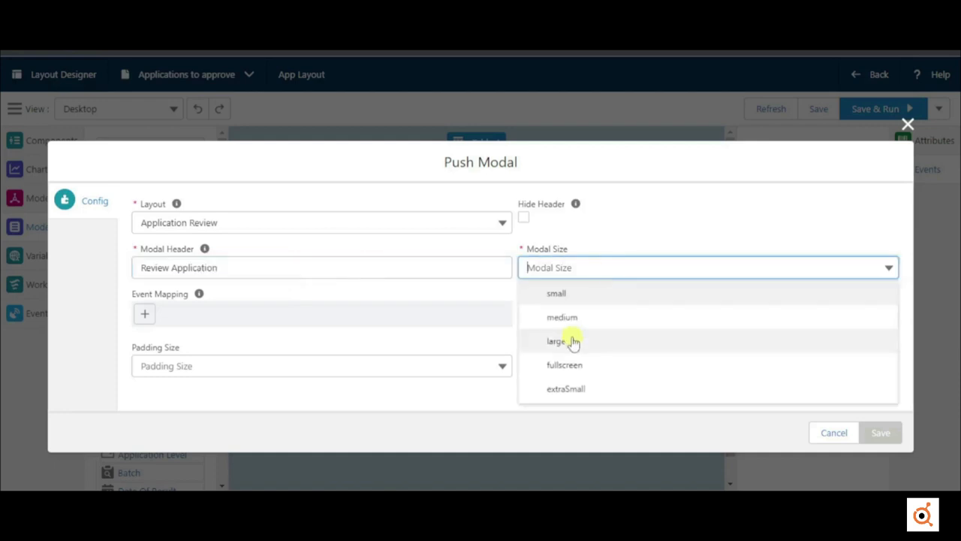
click(573, 339)
Map the Review modal's Accept event to the 'Close and Refresh table' workflow
click(145, 313)
click(281, 237)
click(270, 262)
click(283, 280)
click(279, 331)
click(736, 417)
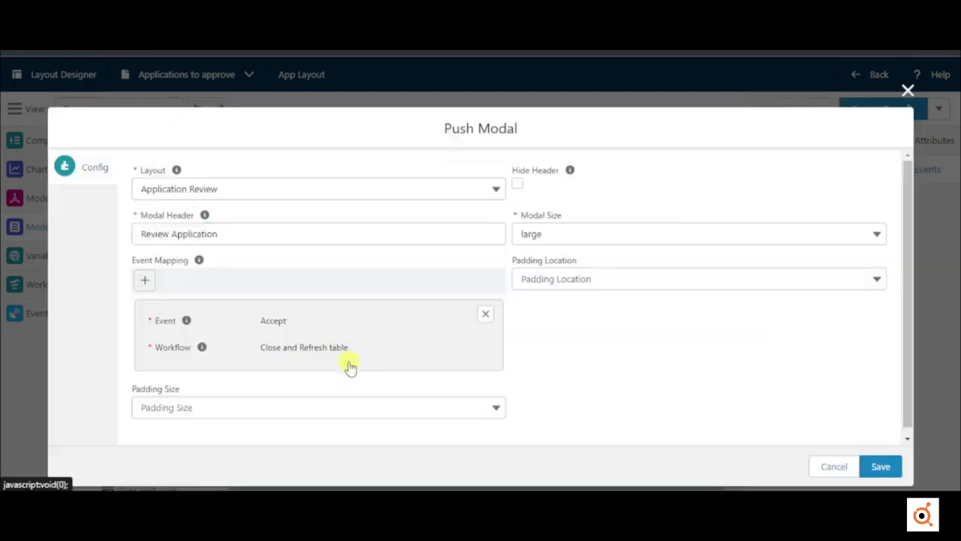
Map the Review modal's Reject event to a workflow, and save the modal configuration and the layout
click(145, 280)
click(275, 237)
click(278, 283)
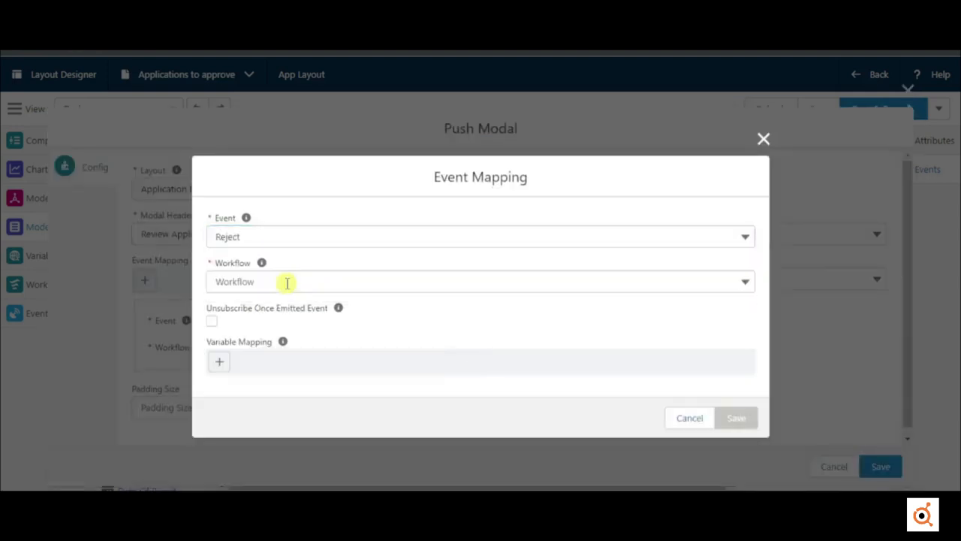
click(284, 281)
click(463, 331)
click(734, 418)
click(882, 468)
click(814, 114)
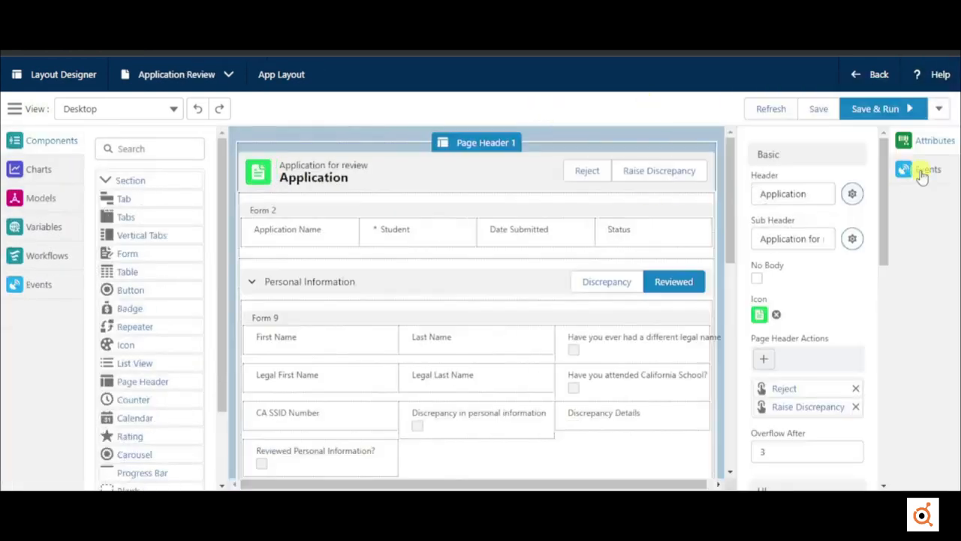
Assign the Push Modal action to the page header's Raise Discrepancy action in the Application Review layout
click(922, 172)
click(820, 390)
text(Push)
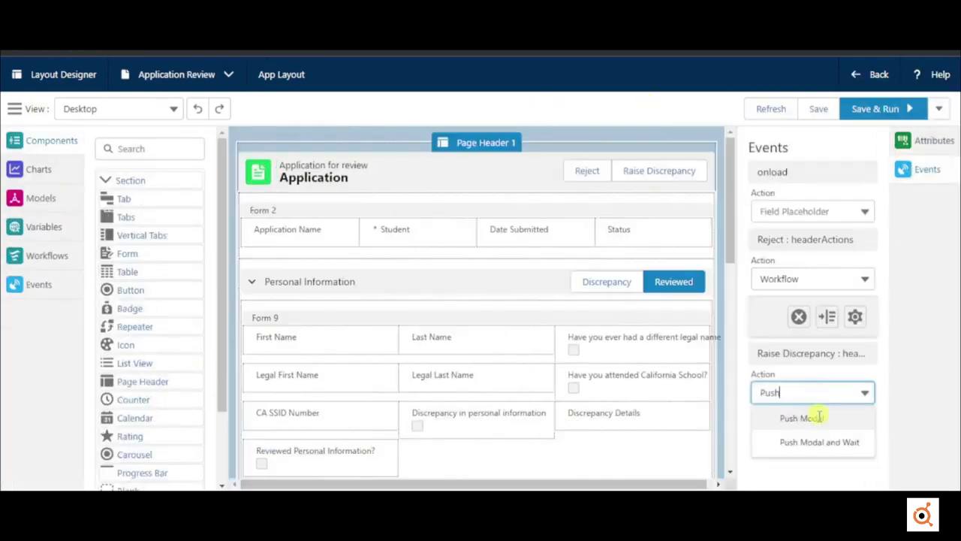
click(822, 418)
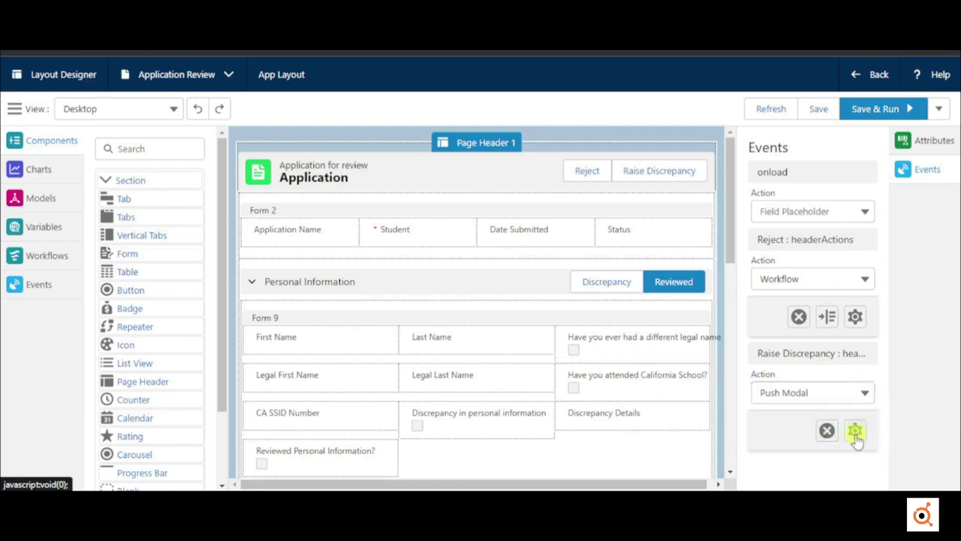
Configure the header action's modal with the Raise Discrepancy layout, the header 'Raise Discrepancy' and a modal size
click(856, 431)
click(318, 217)
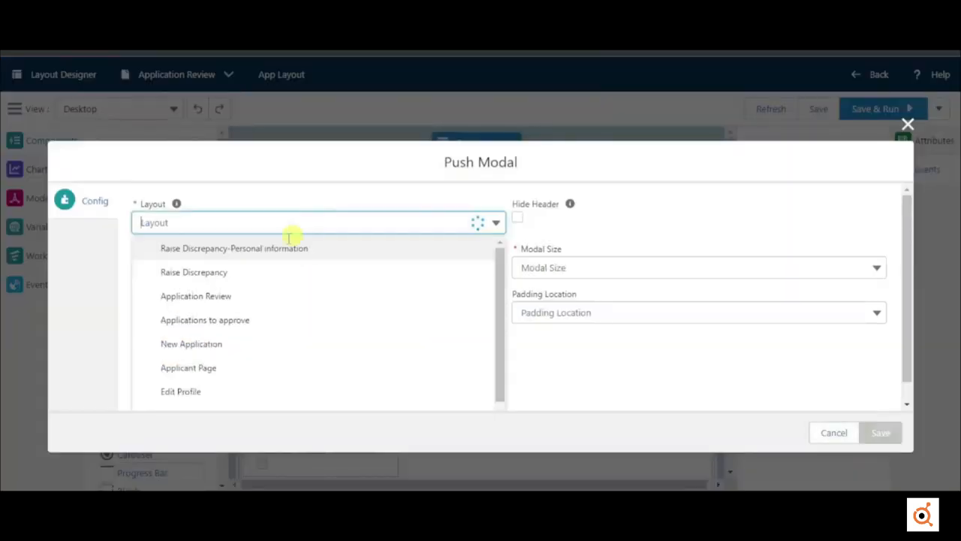
click(226, 279)
click(234, 268)
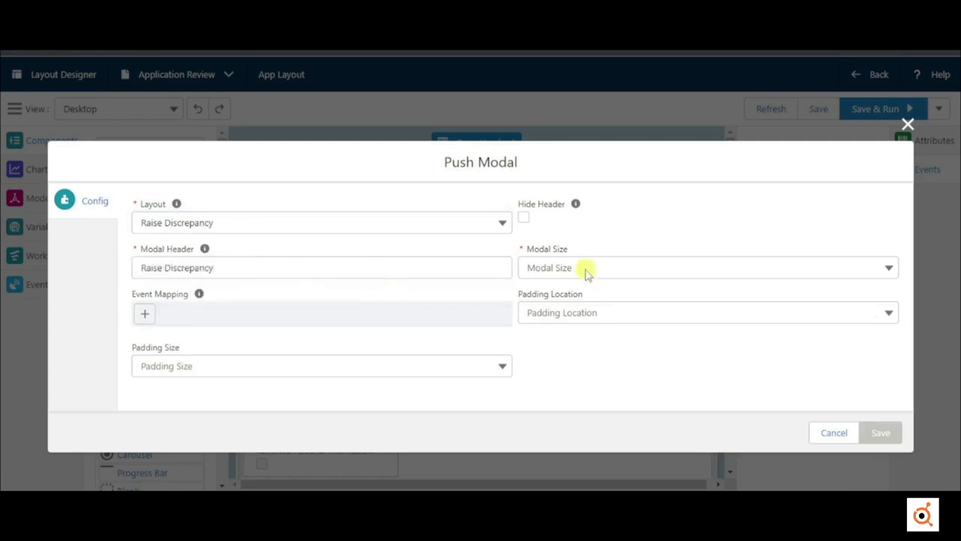
click(579, 269)
click(560, 339)
Map the Raise Discrepancy modal's SaveRecord event to the 'Close and Refresh Applicant Profile' workflow and save the modal configuration
click(145, 313)
click(344, 236)
click(326, 259)
click(328, 281)
text(clo)
click(332, 333)
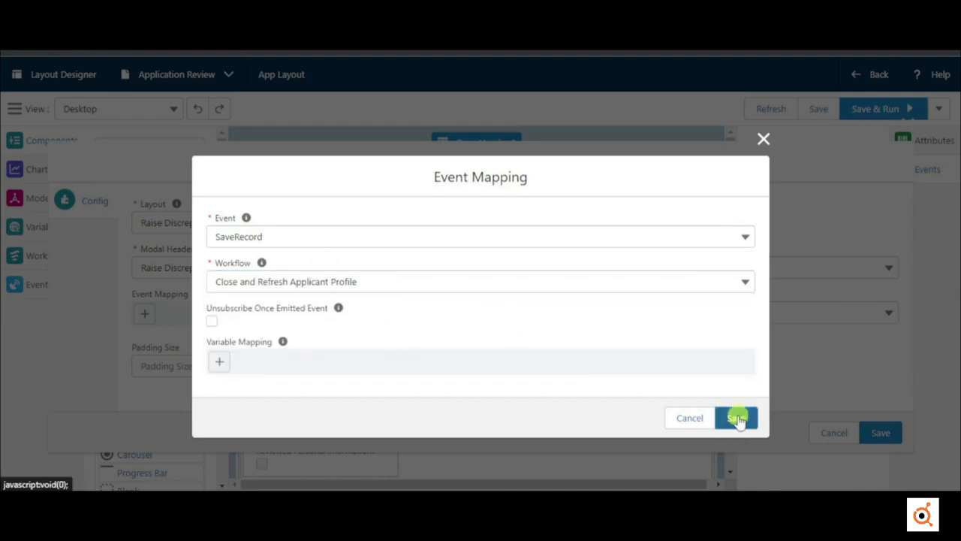
click(736, 418)
click(862, 463)
Assign the Push Modal action to the Personal Information section's Discrepancy action
click(437, 275)
click(926, 169)
click(811, 278)
text(push)
click(816, 305)
Configure the Personal Information modal with the 'Raise Discrepancy-Personal information' layout, the header 'Discrepancy Details' and a modal size
click(266, 218)
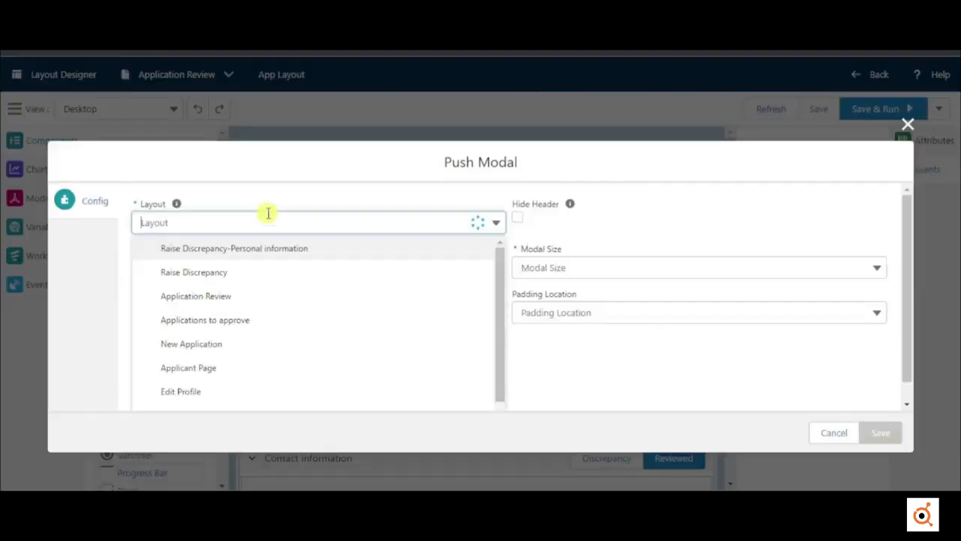
click(290, 255)
click(277, 267)
text(Discrepancy Details)
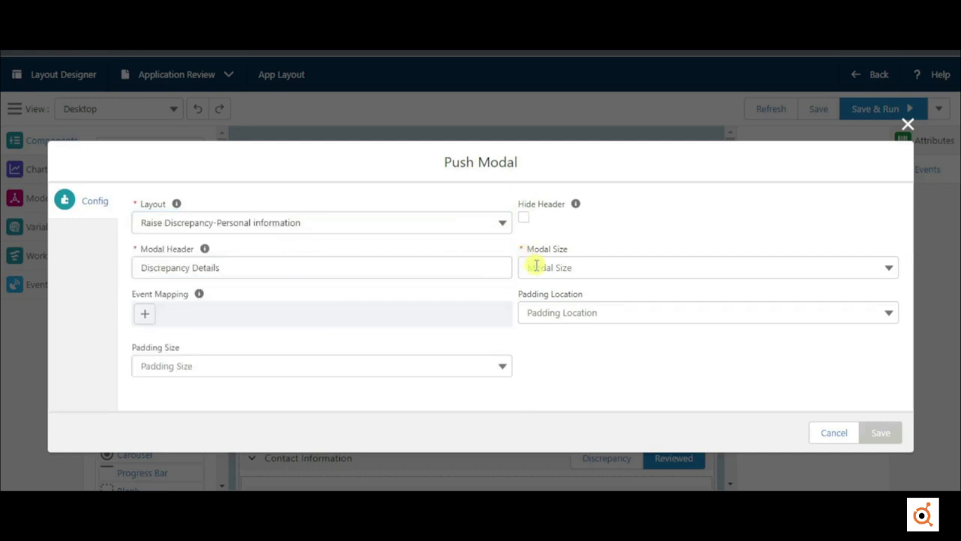
click(536, 268)
click(535, 341)
Map the Discrepancy Details modal's event to a workflow, and save the modal configuration and the layout
click(145, 314)
click(330, 237)
click(324, 262)
click(321, 280)
click(339, 356)
click(736, 417)
click(877, 466)
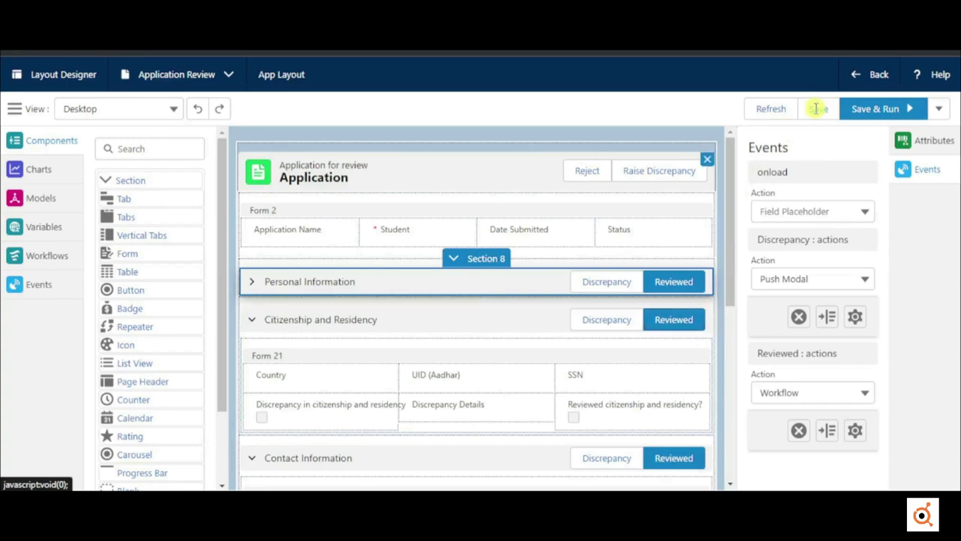
click(817, 110)
Add an input mapping to the Personal Information Discrepancy action with the Record Id input variable as its destination
click(929, 173)
click(829, 317)
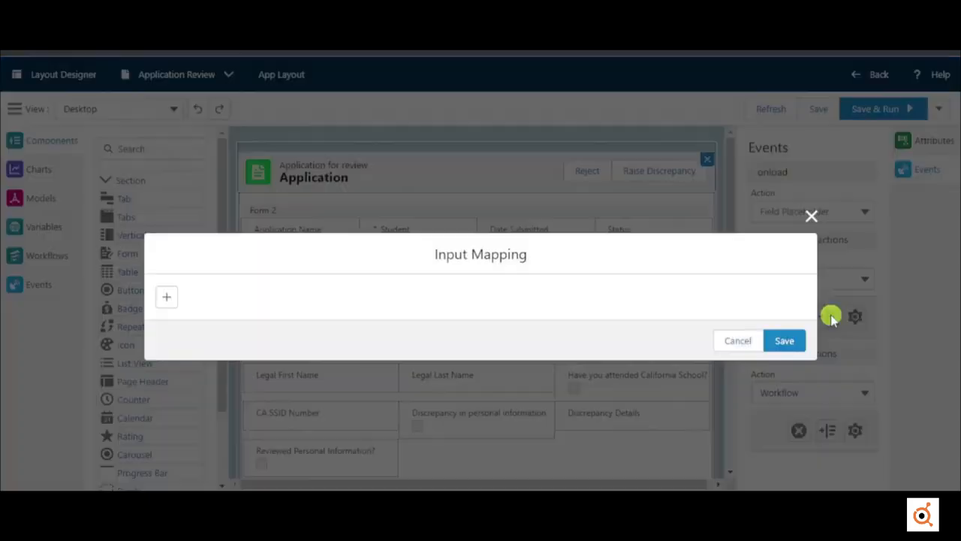
click(167, 297)
click(275, 255)
click(290, 284)
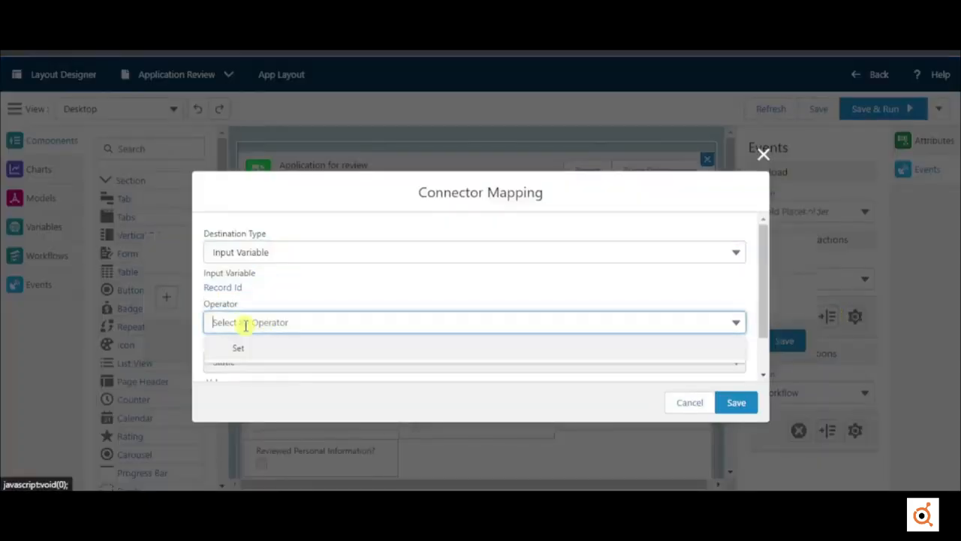
scroll(250, 348, down, 1)
Set a model field as the source of the Record Id mapping, and save the mapping and the layout
text(model)
click(255, 339)
click(253, 375)
click(253, 375)
scroll(296, 354, down, 2)
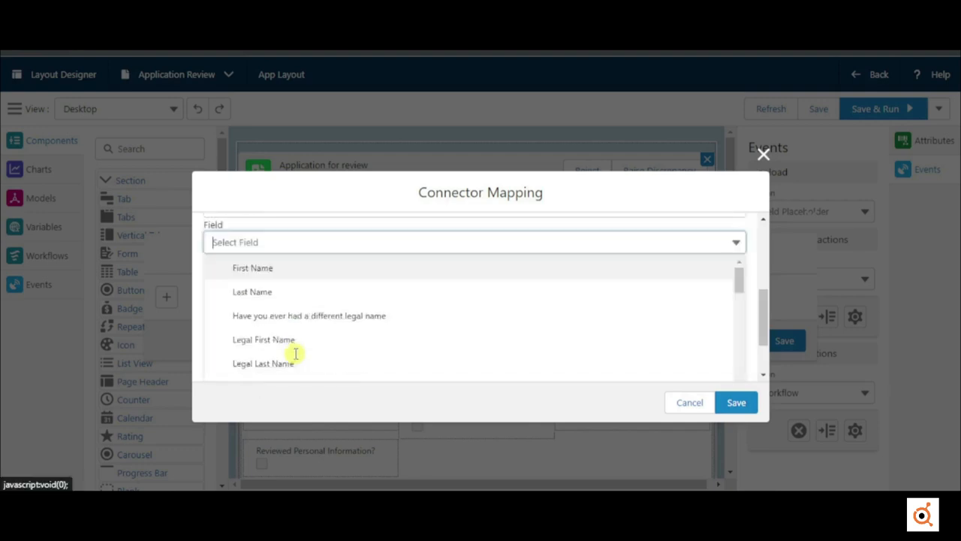
click(295, 354)
click(739, 403)
click(817, 108)
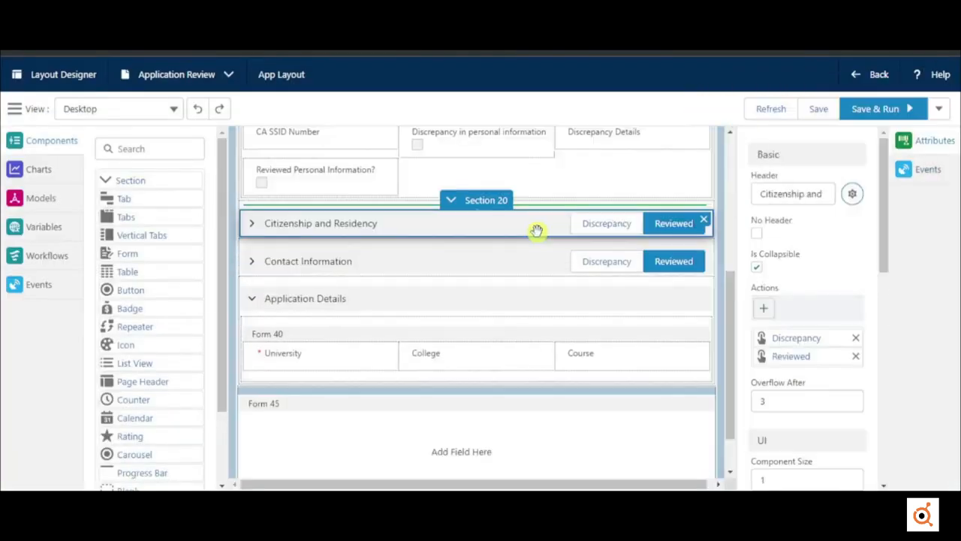
Open the event settings of the Citizenship and Residency section
click(927, 169)
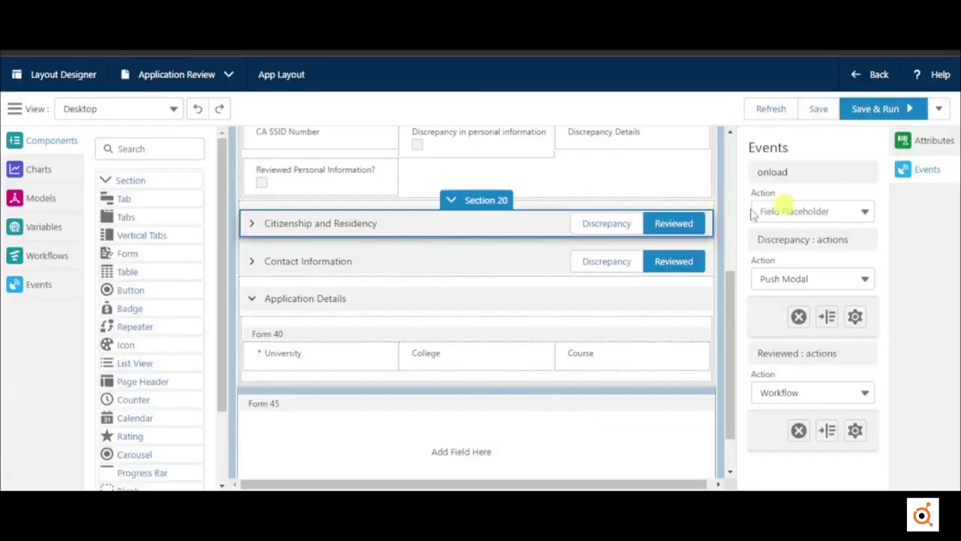